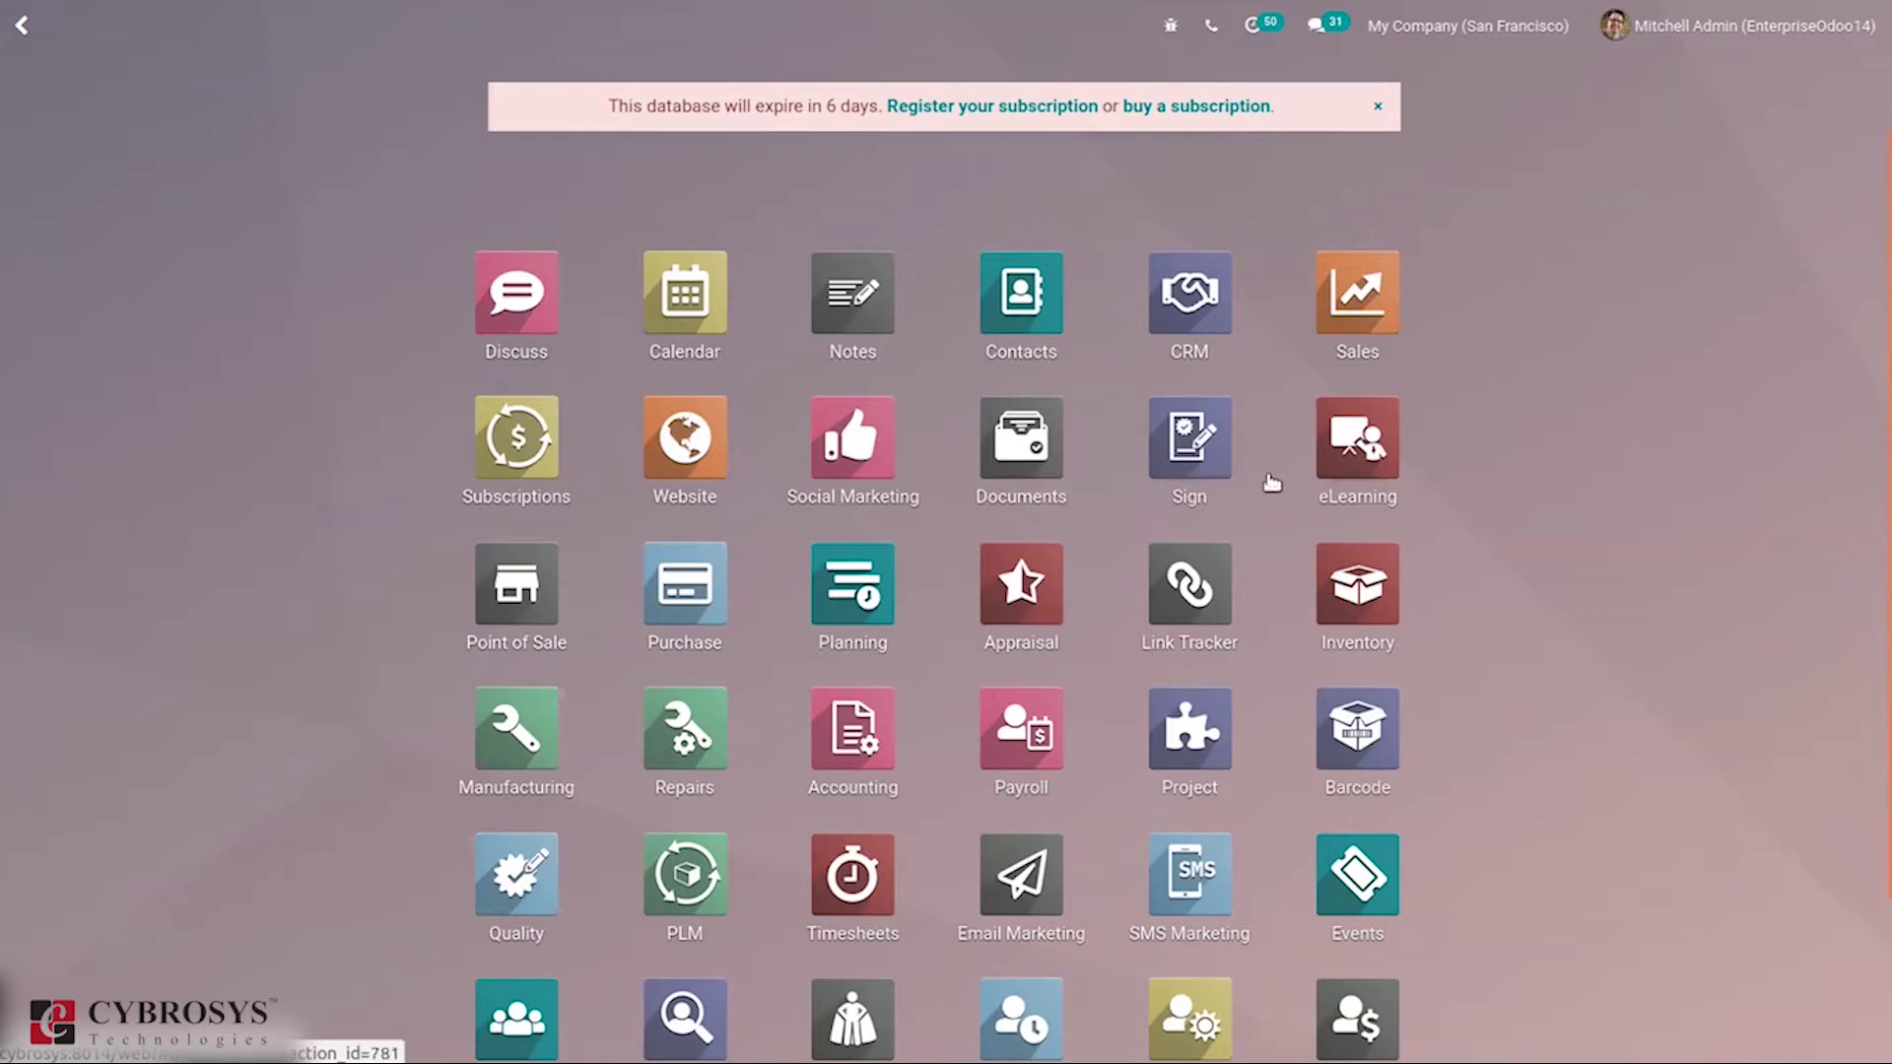
Leave Sales for Inventory and open the Lots/Serial Numbers list, grouped by product.
{"action": "left_click", "coordinate": [1346, 300]}
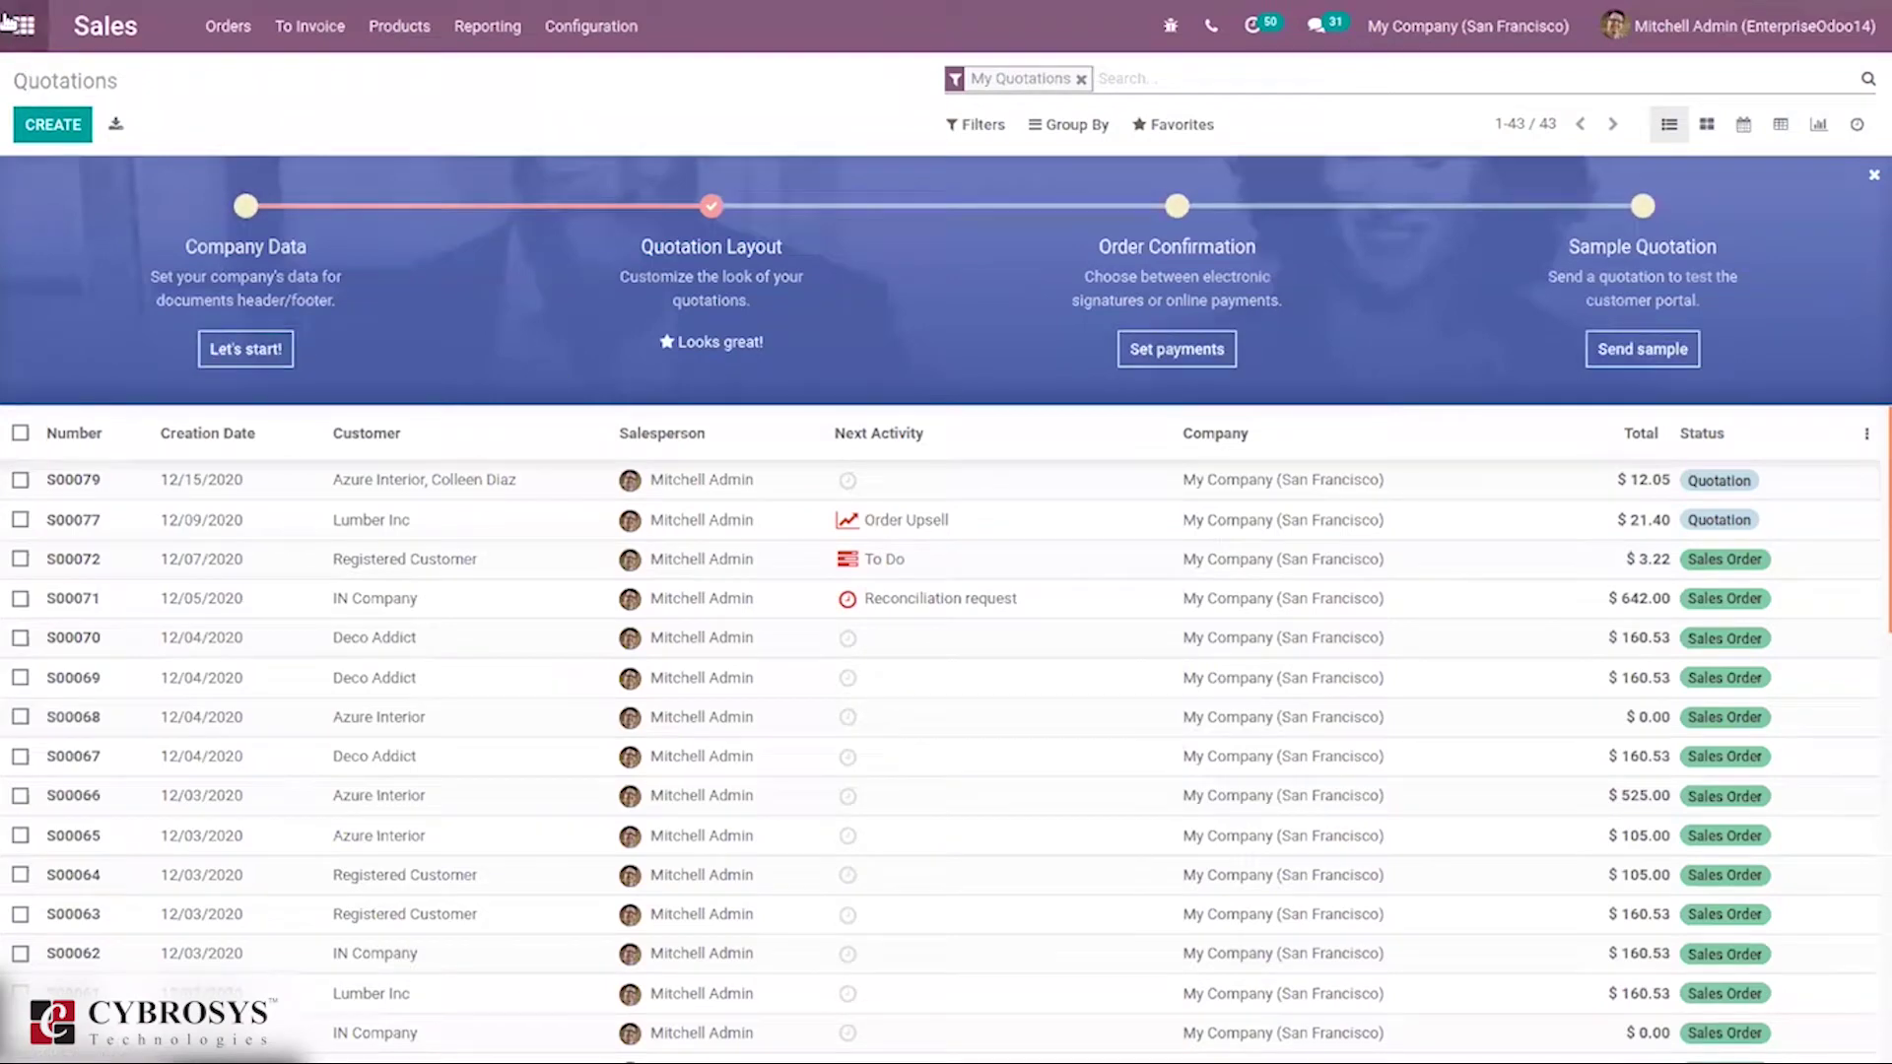
{"action": "left_click", "coordinate": [21, 24]}
{"action": "left_click", "coordinate": [1357, 584]}
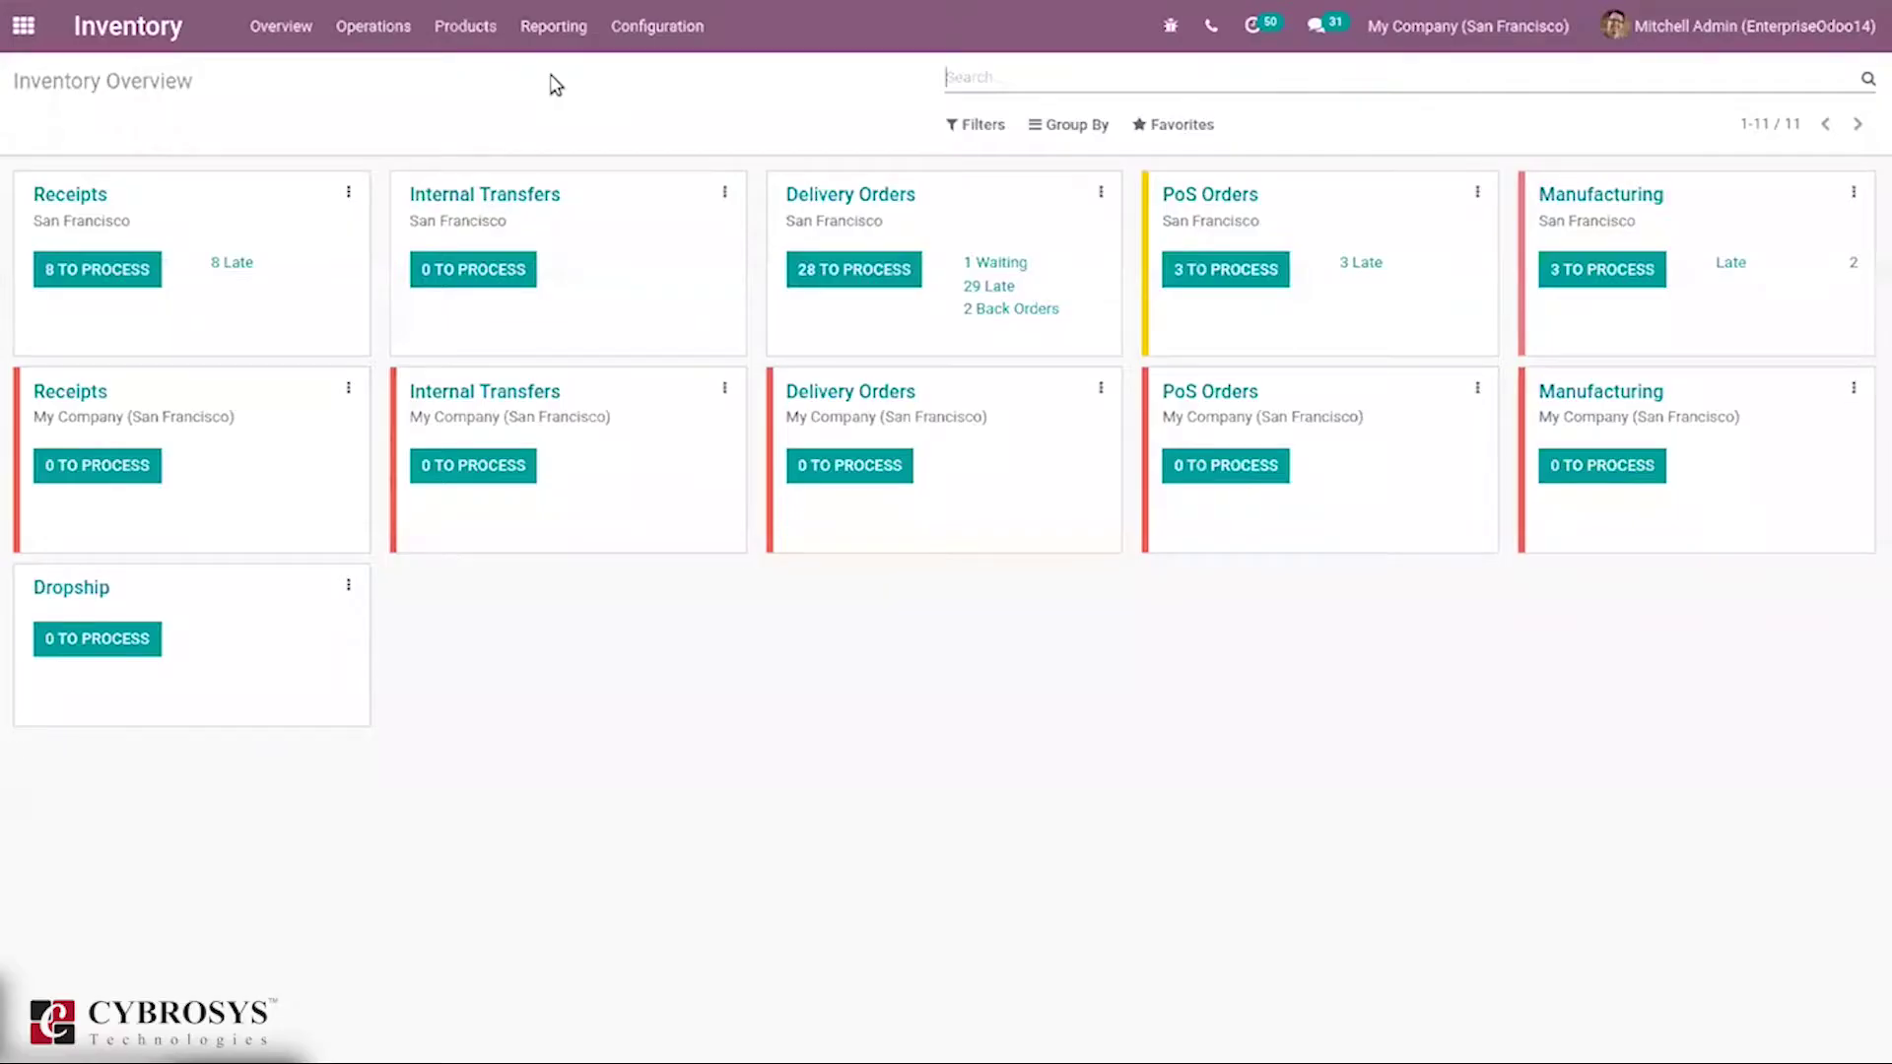
{"action": "left_click", "coordinate": [465, 25]}
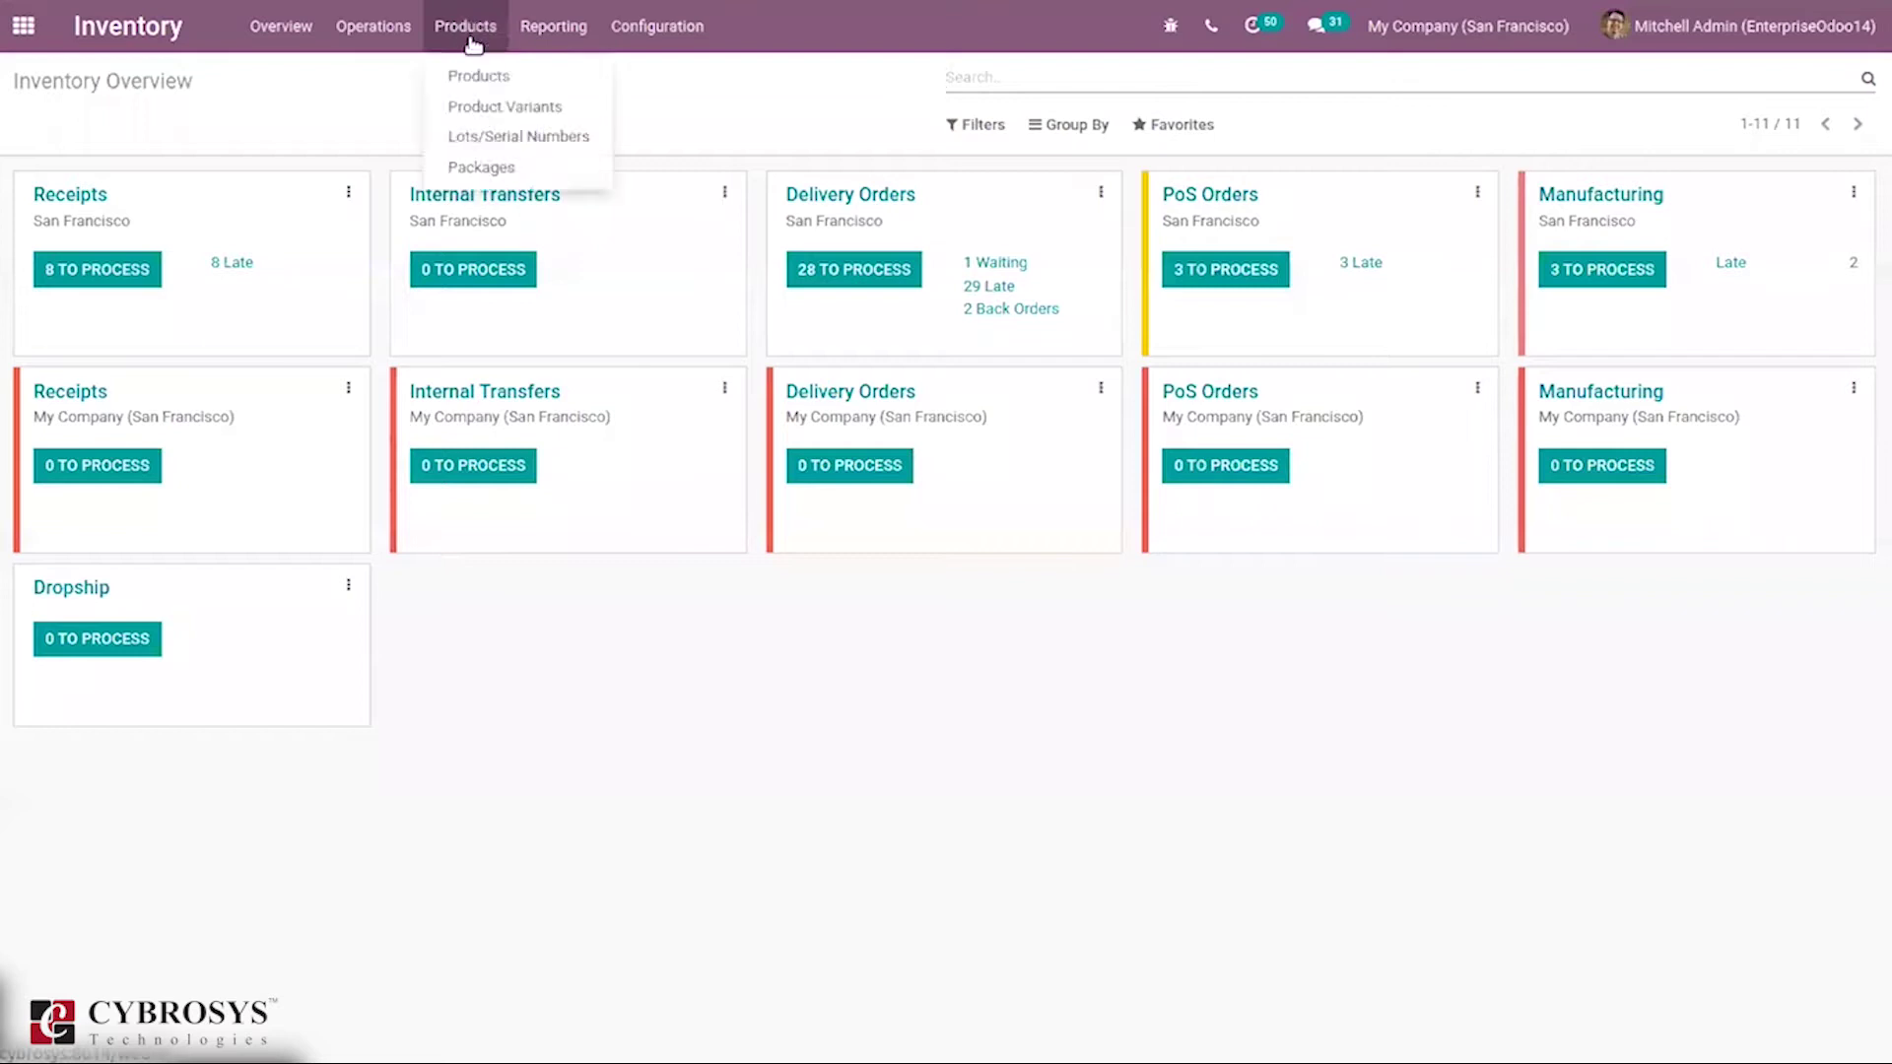
{"action": "left_click", "coordinate": [518, 138]}
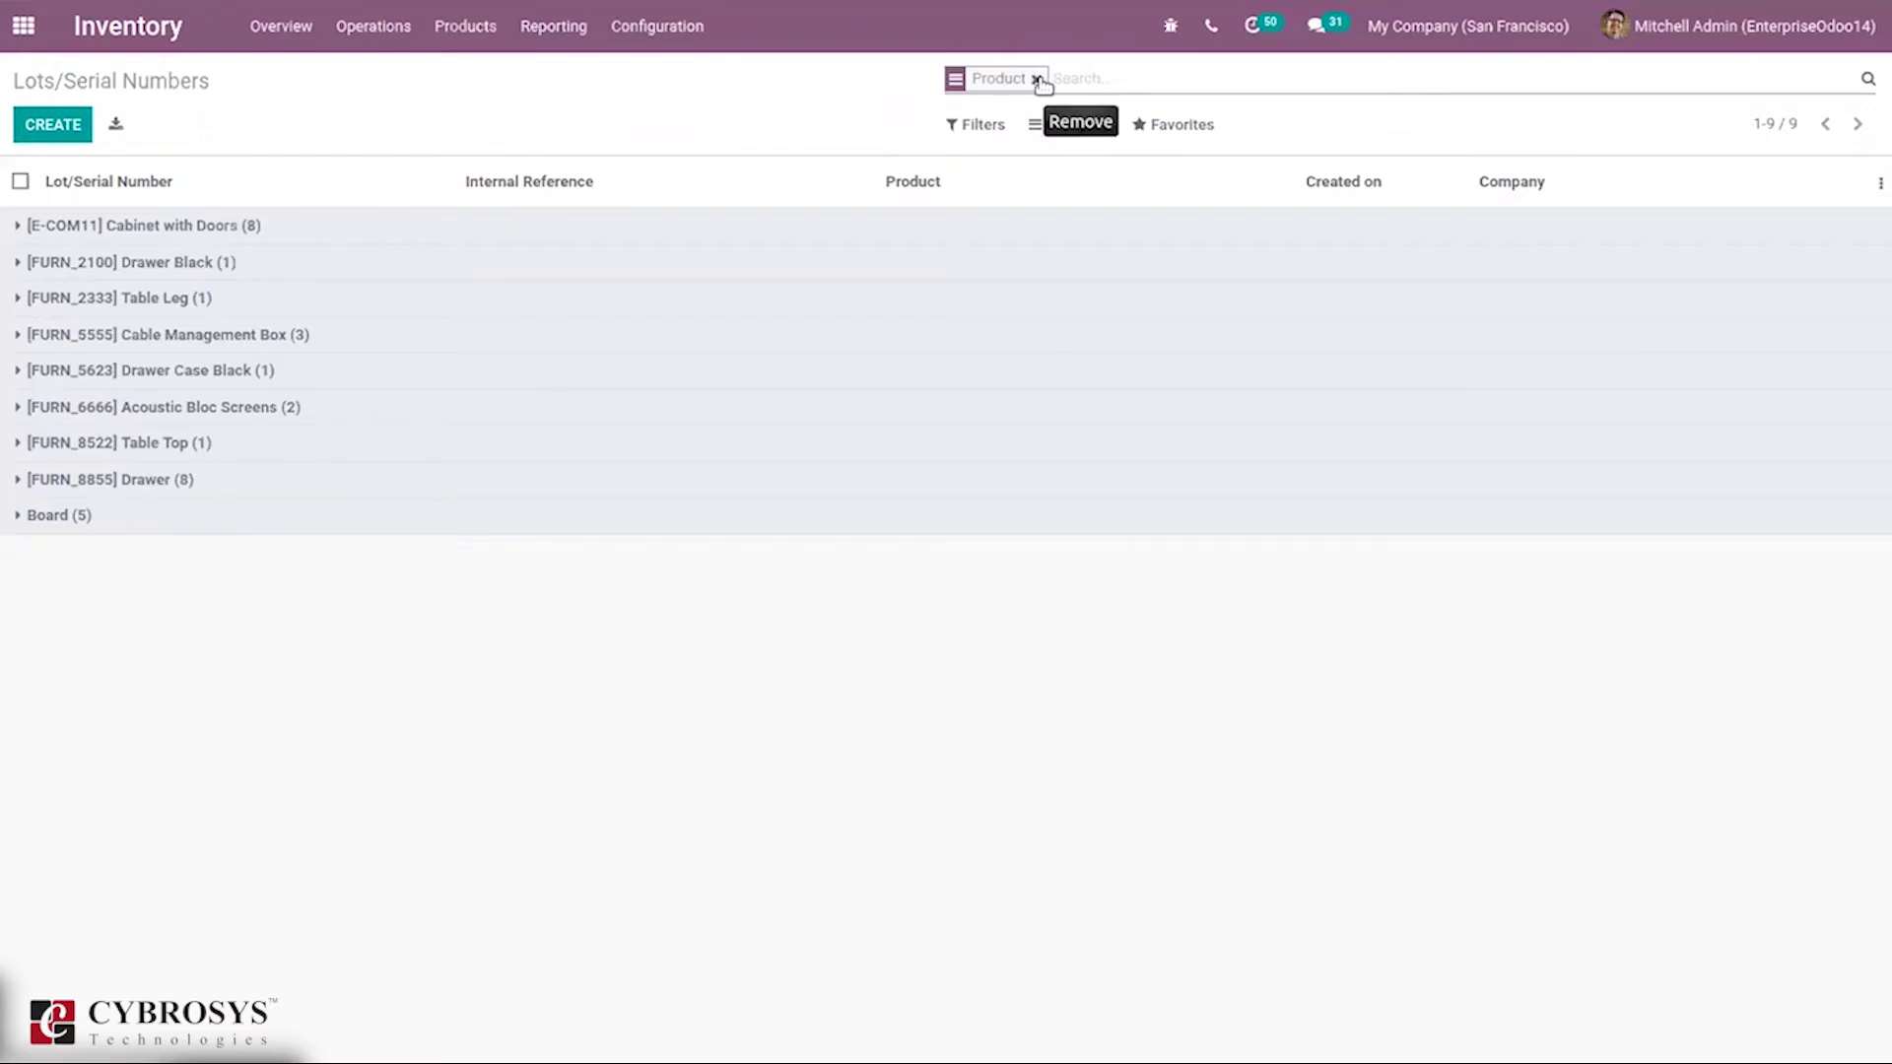
Expand Cabinet with Doors, check lot4678's Description tab, then return to the lots list.
{"action": "left_click", "coordinate": [107, 226]}
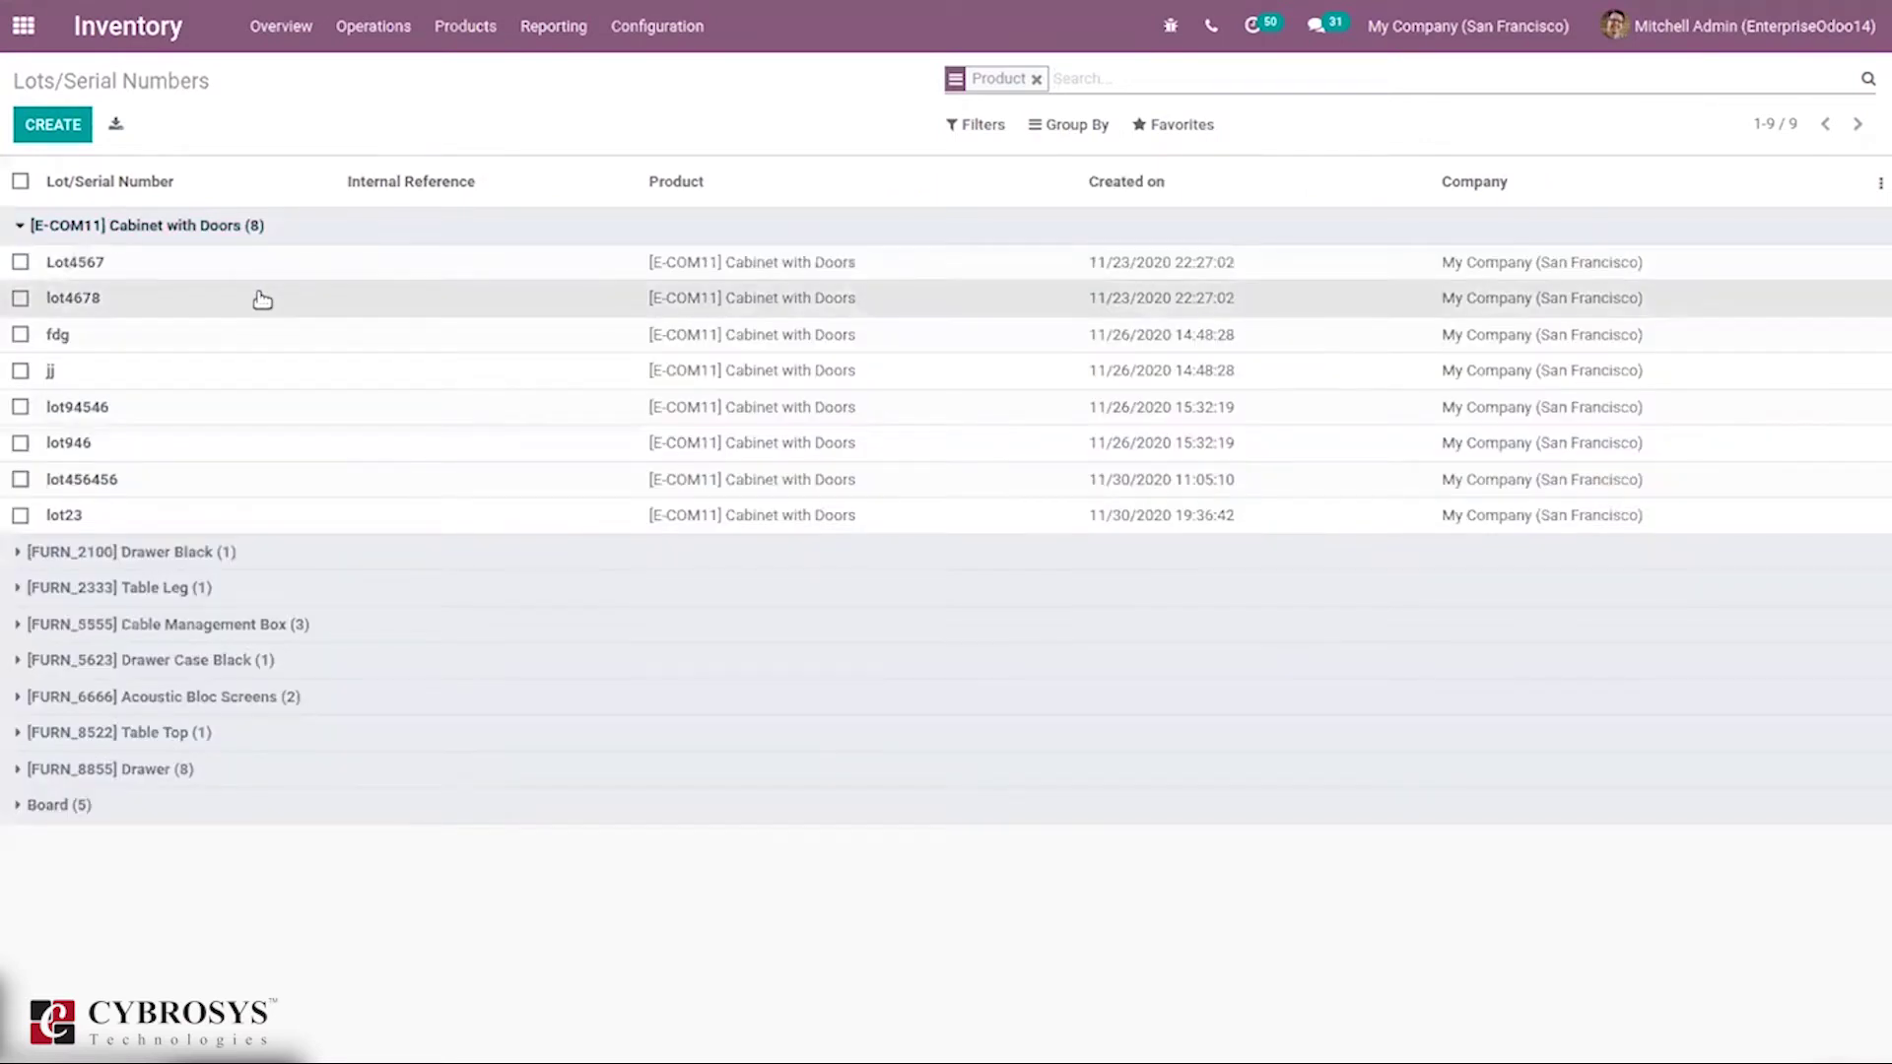
{"action": "left_click", "coordinate": [262, 300]}
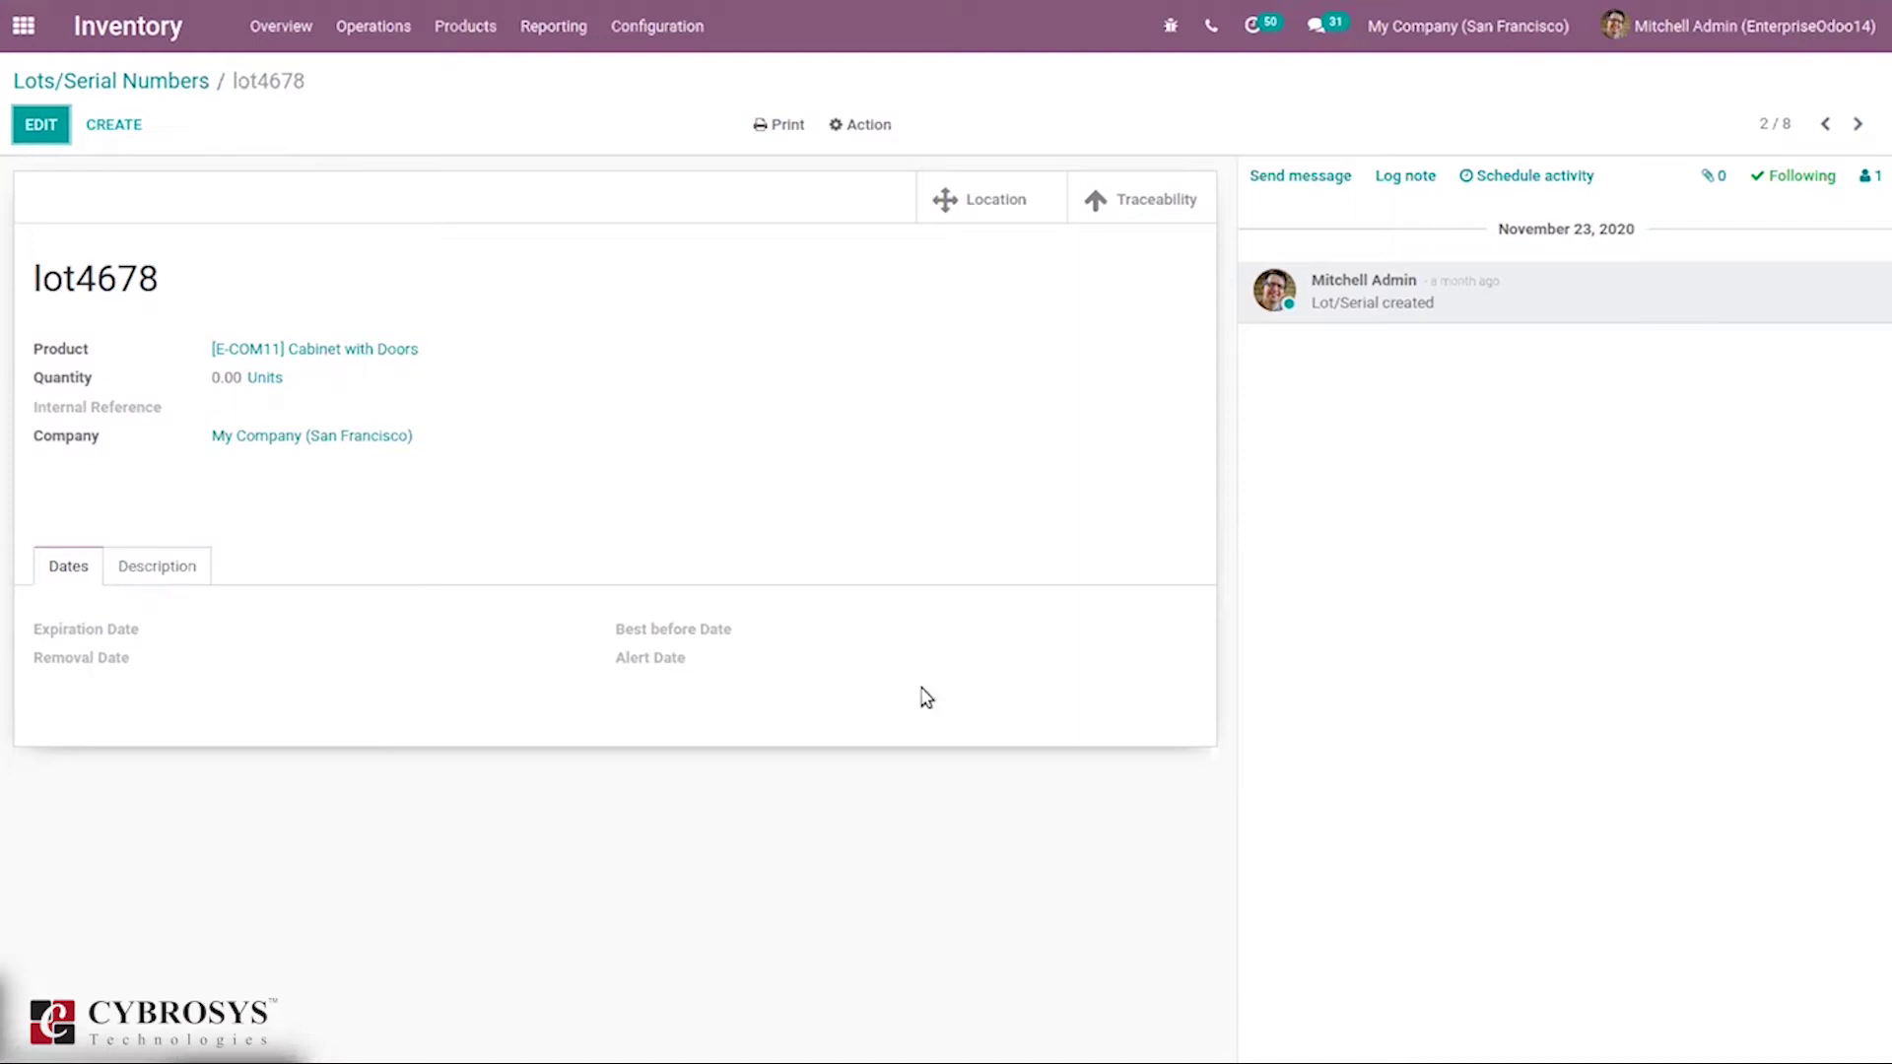
{"action": "left_click", "coordinate": [174, 564]}
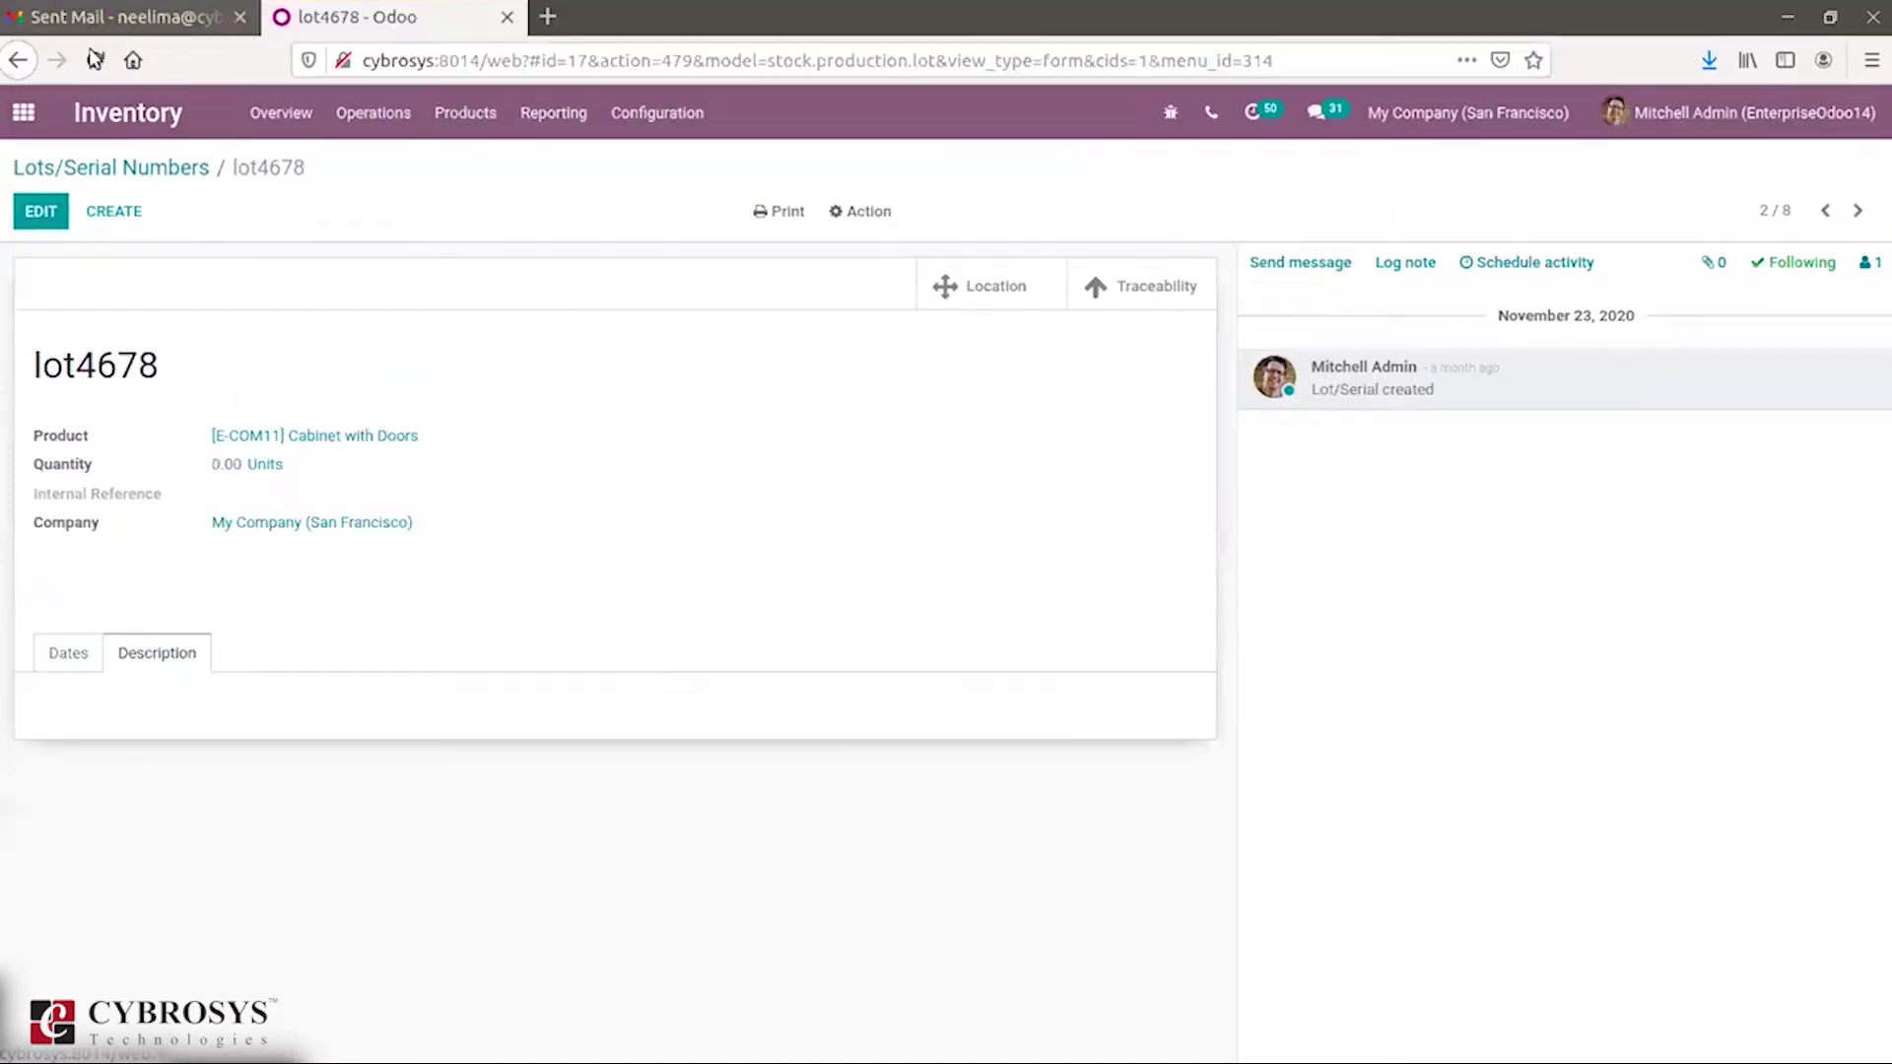
{"action": "left_click", "coordinate": [129, 81]}
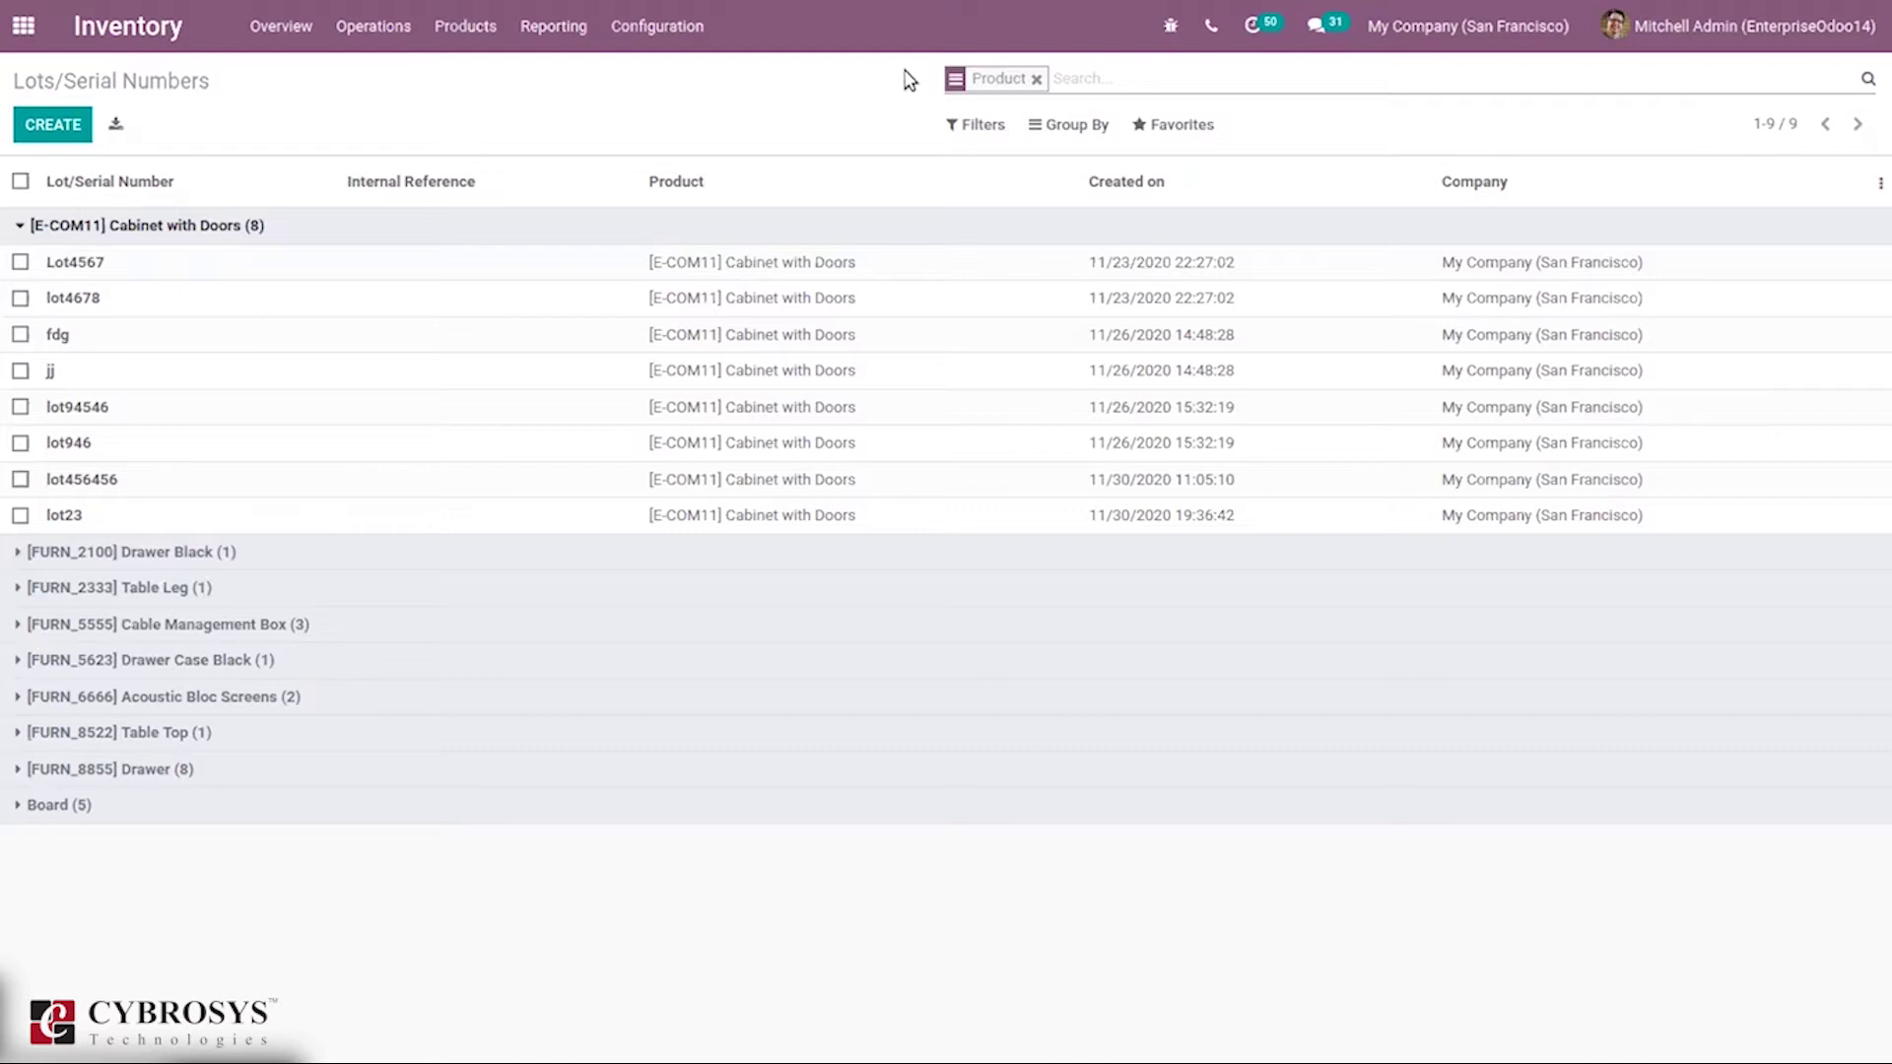
Select lot4678 and bring up the Export dialog from the Action menu.
{"action": "left_click", "coordinate": [21, 299]}
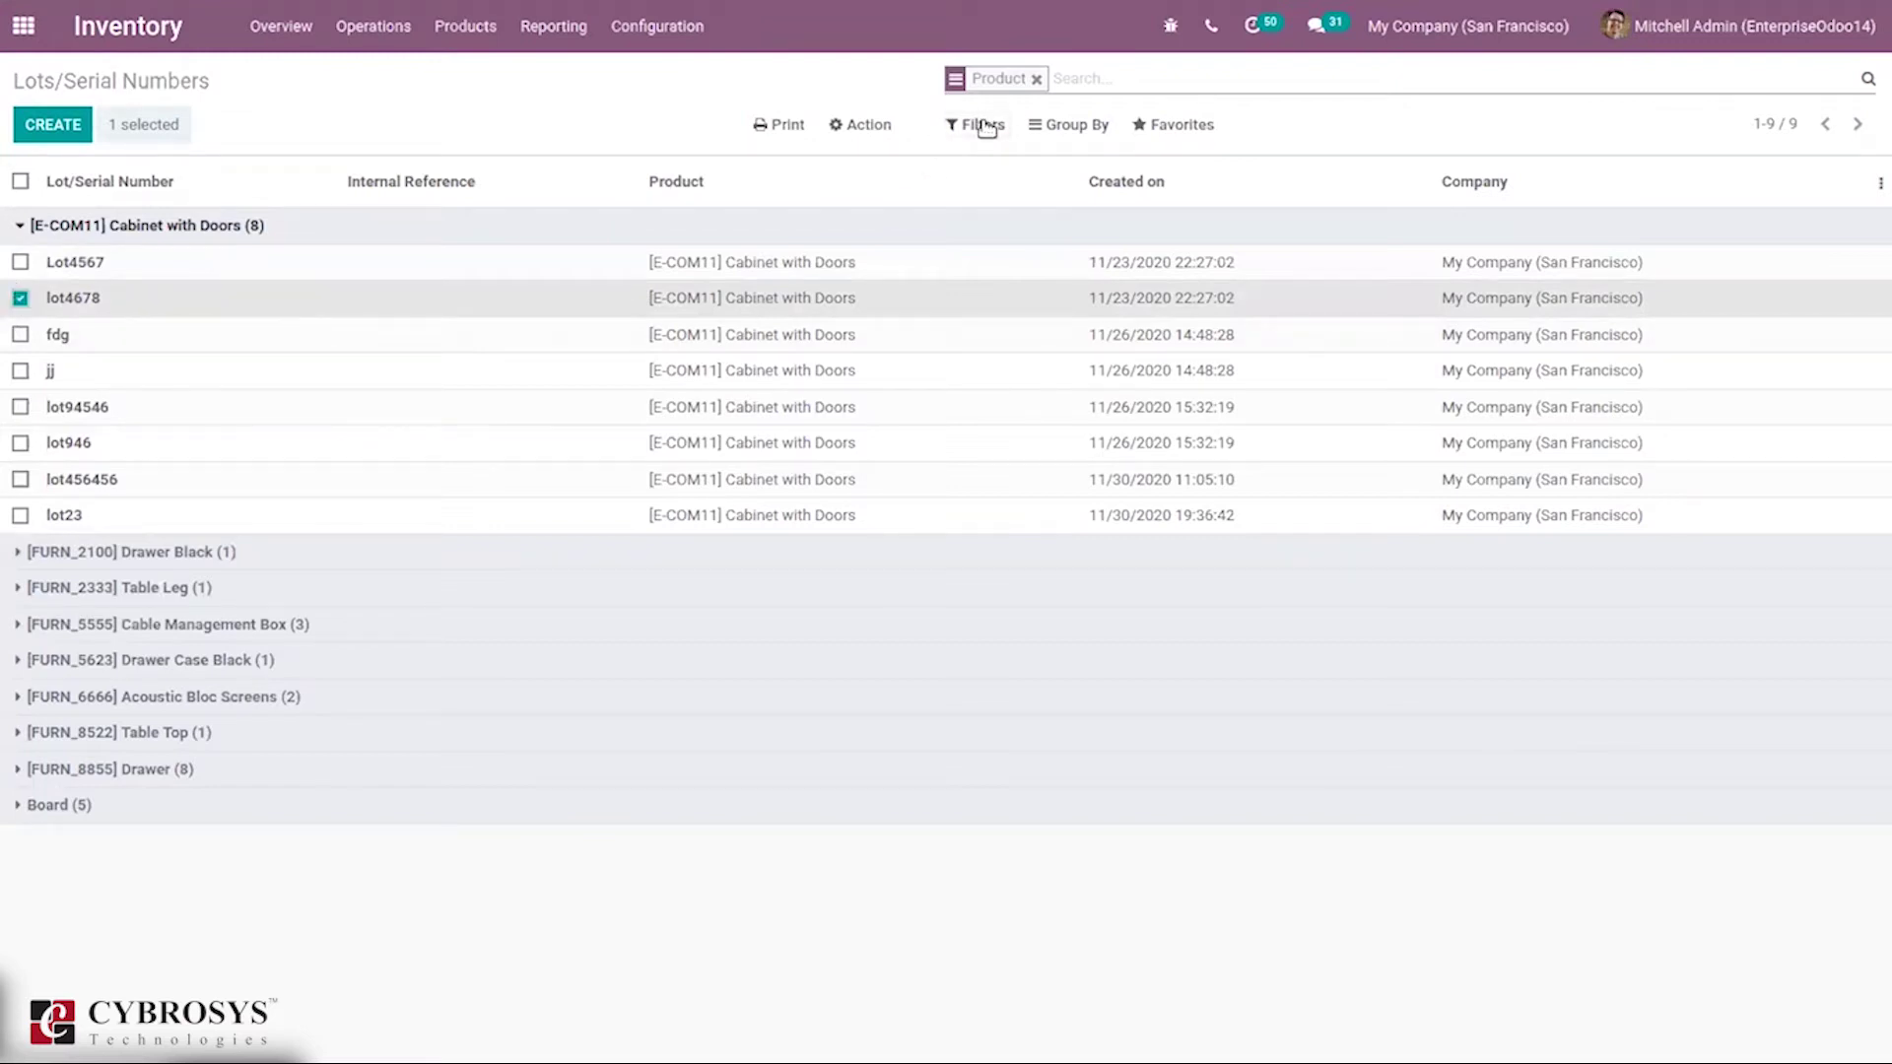
{"action": "left_click", "coordinate": [846, 128]}
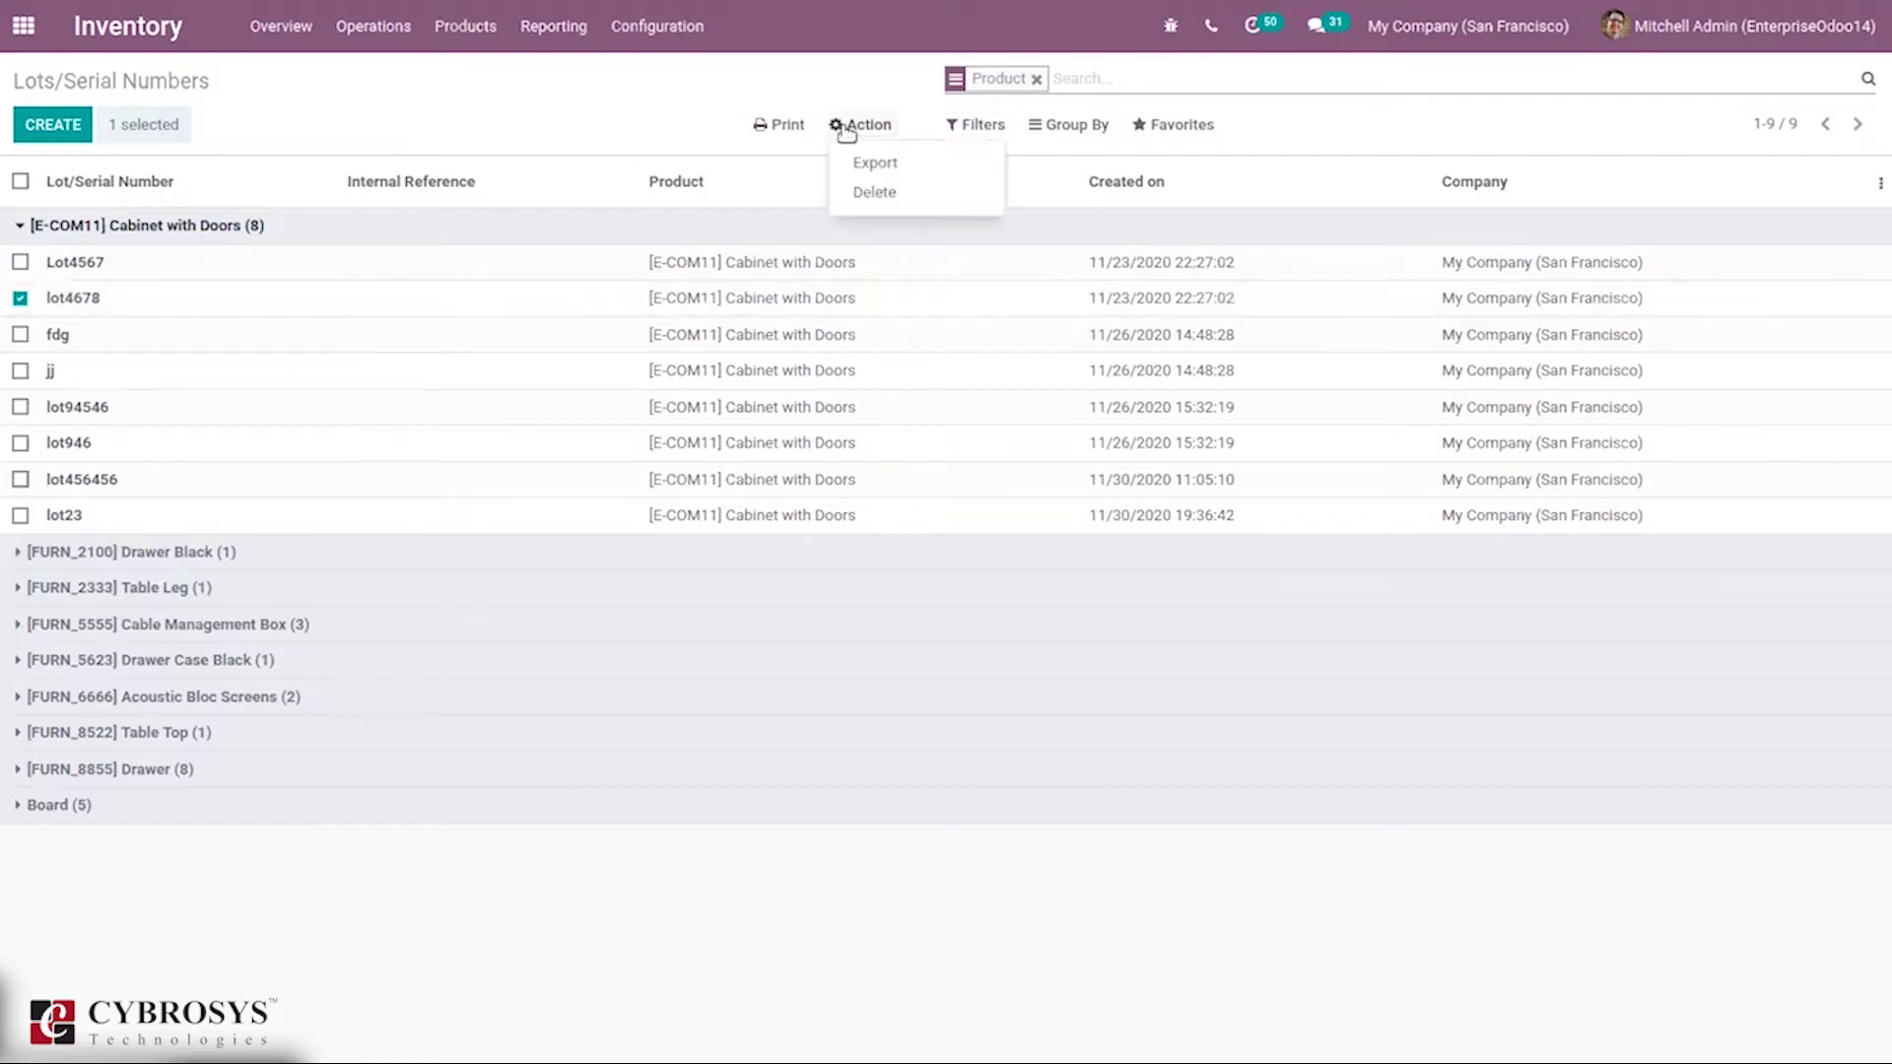
{"action": "left_click", "coordinate": [890, 164]}
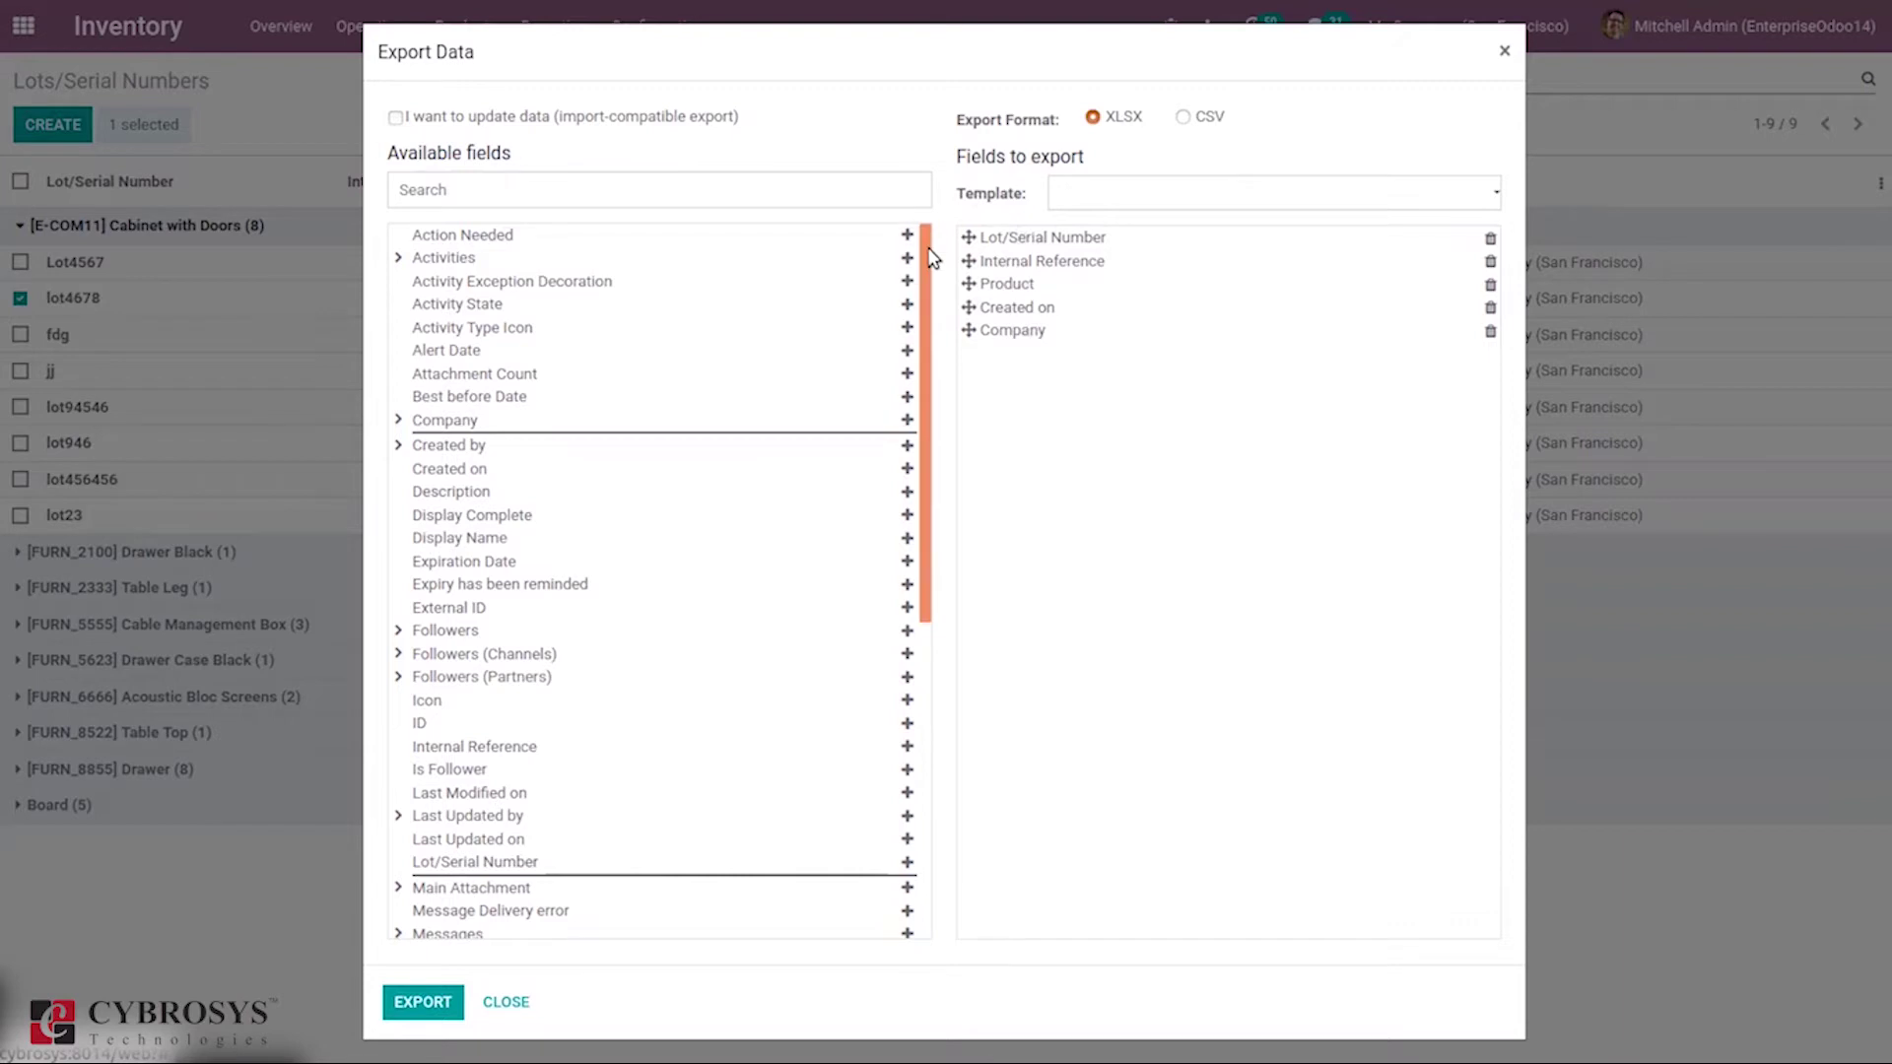
Add Product Expiry Alert and Removal Date to the lot4678 export fields.
{"action": "left_click_drag", "start_coordinate": [933, 259], "coordinate": [841, 617]}
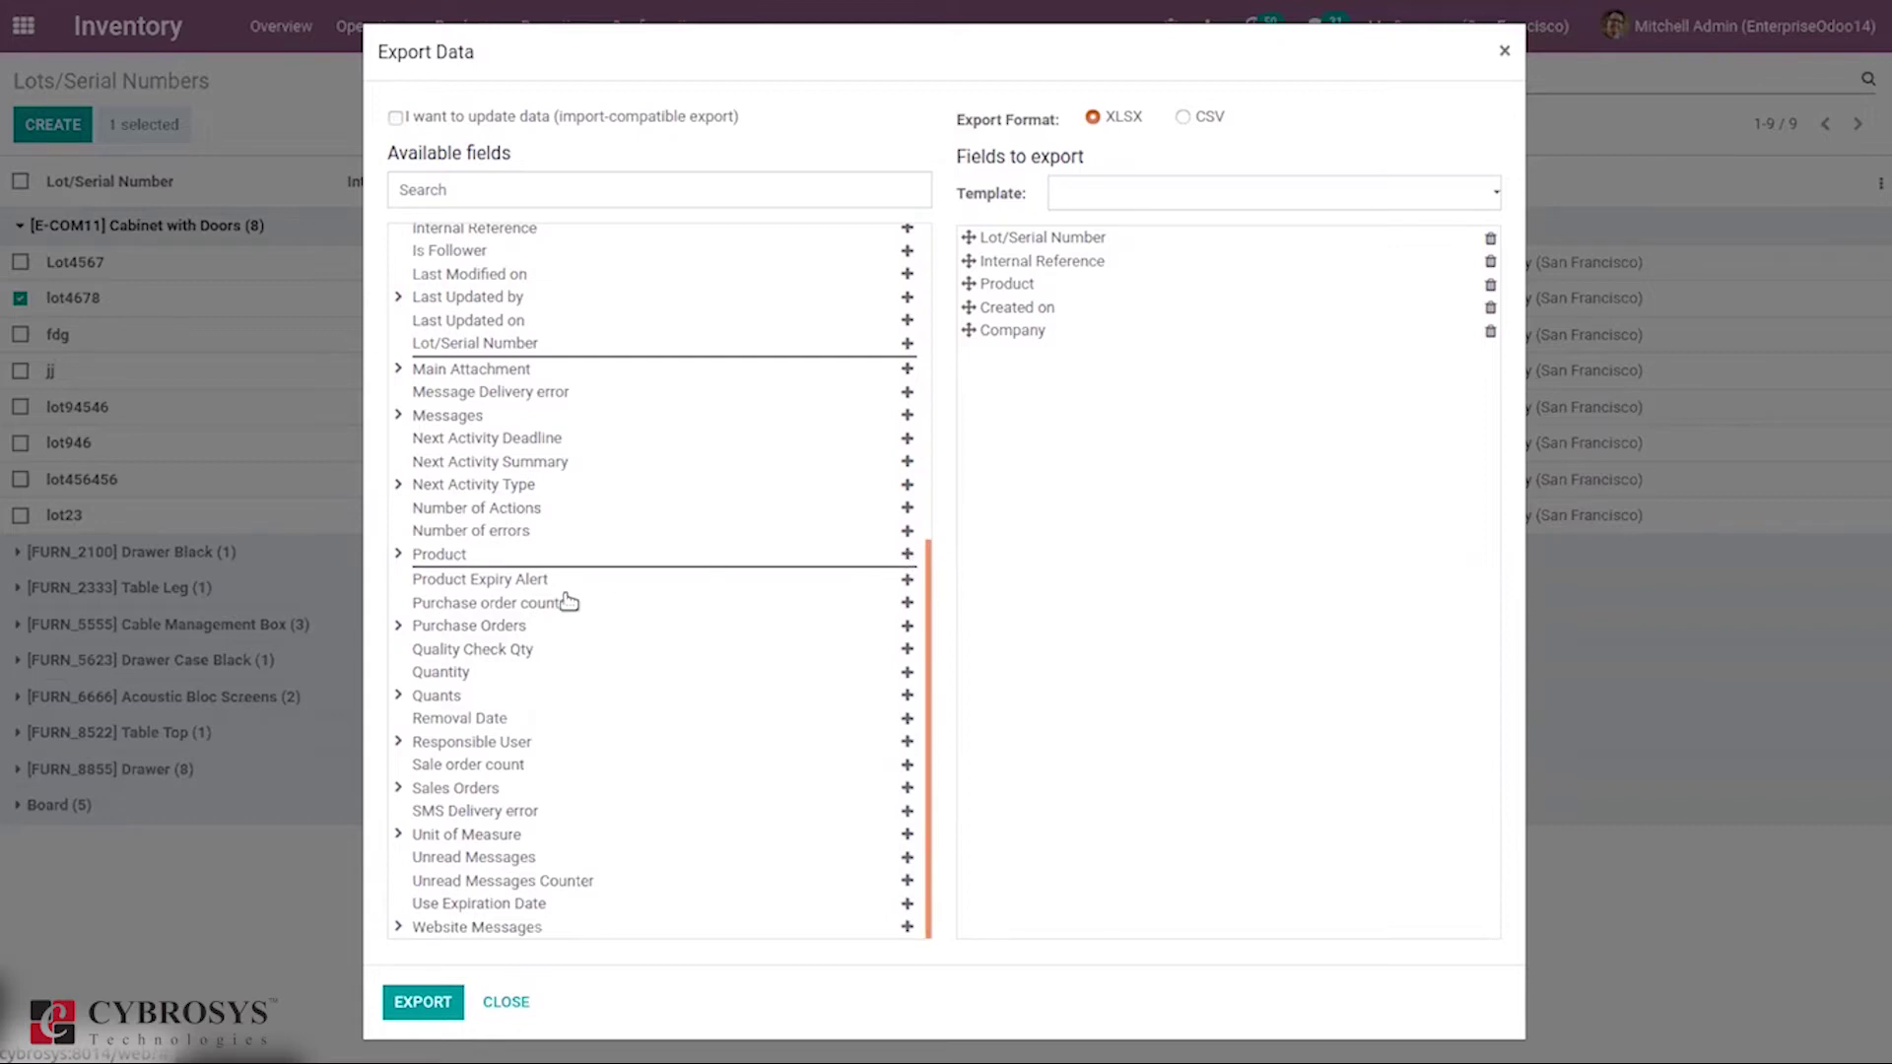
{"action": "left_click", "coordinate": [907, 583]}
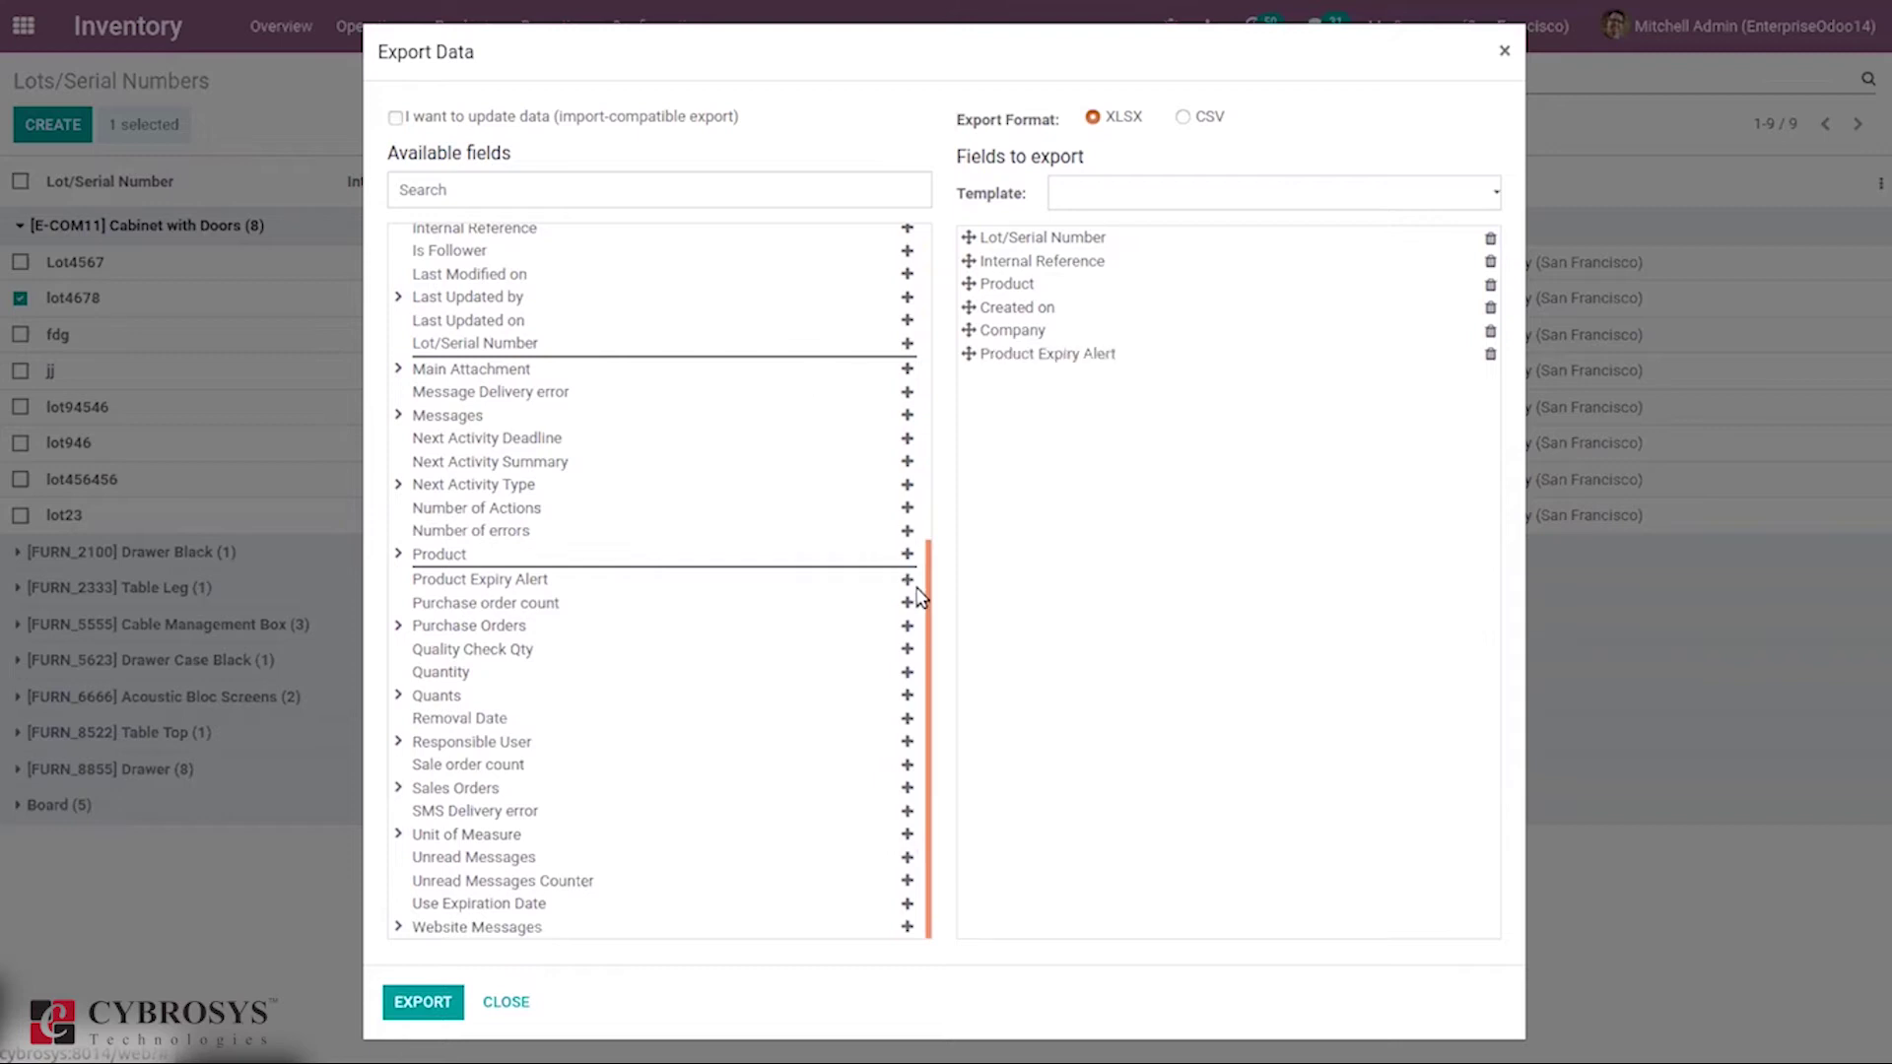
{"action": "left_click", "coordinate": [908, 719]}
Export to stock.production.lot.xlsx and open it with LibreOffice Calc.
{"action": "left_click", "coordinate": [422, 1001]}
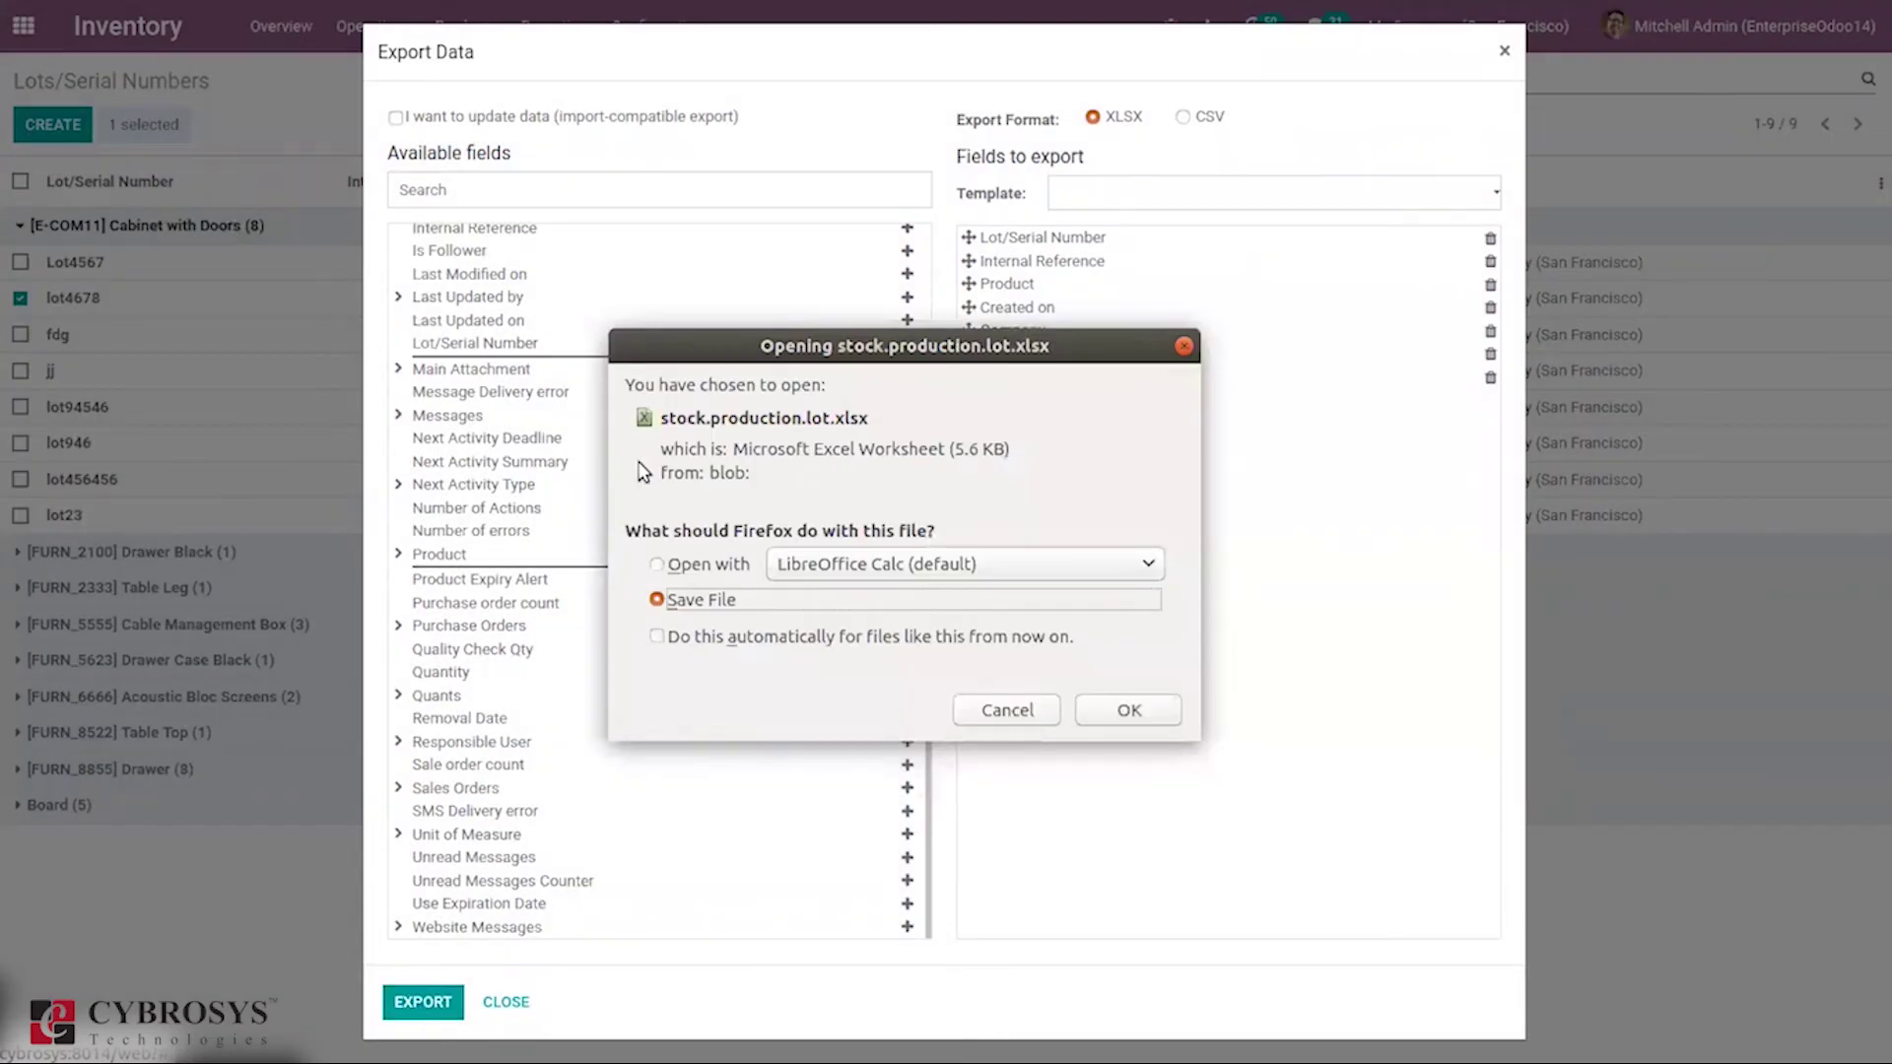
{"action": "left_click", "coordinate": [681, 567]}
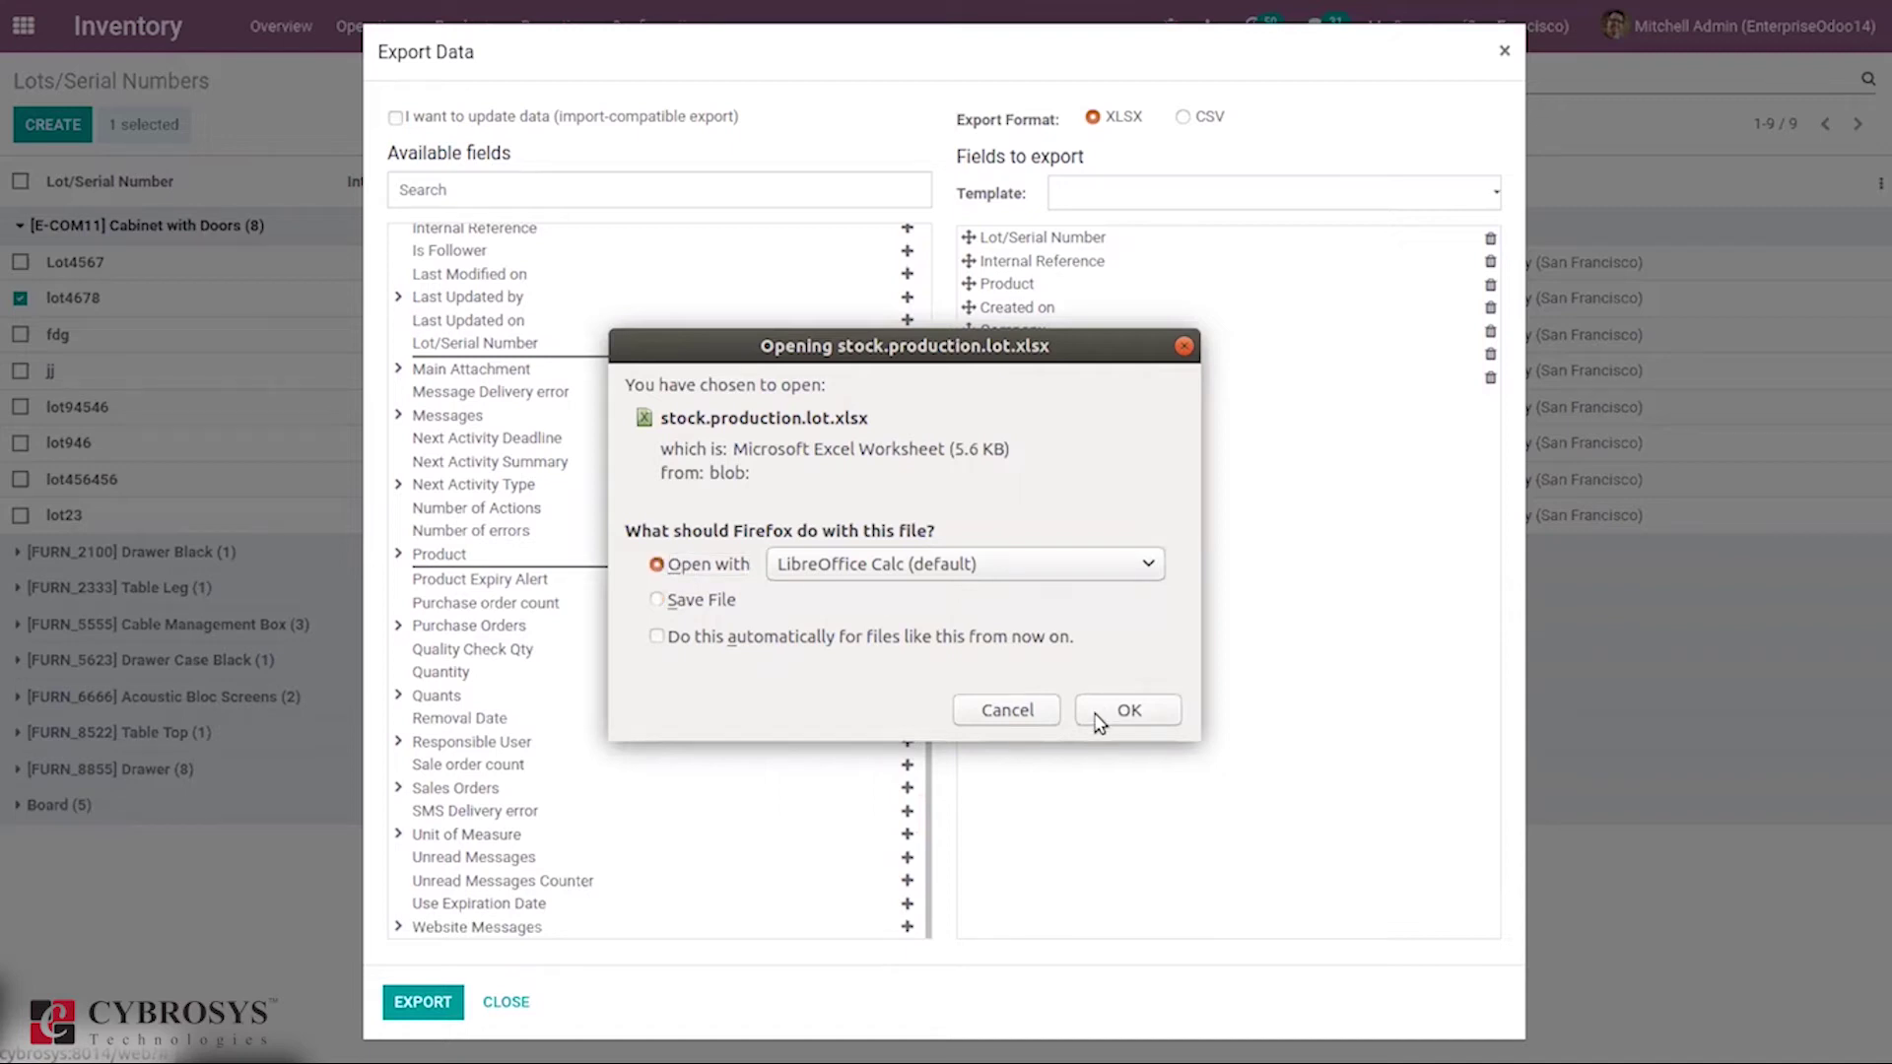
{"action": "left_click", "coordinate": [1098, 718]}
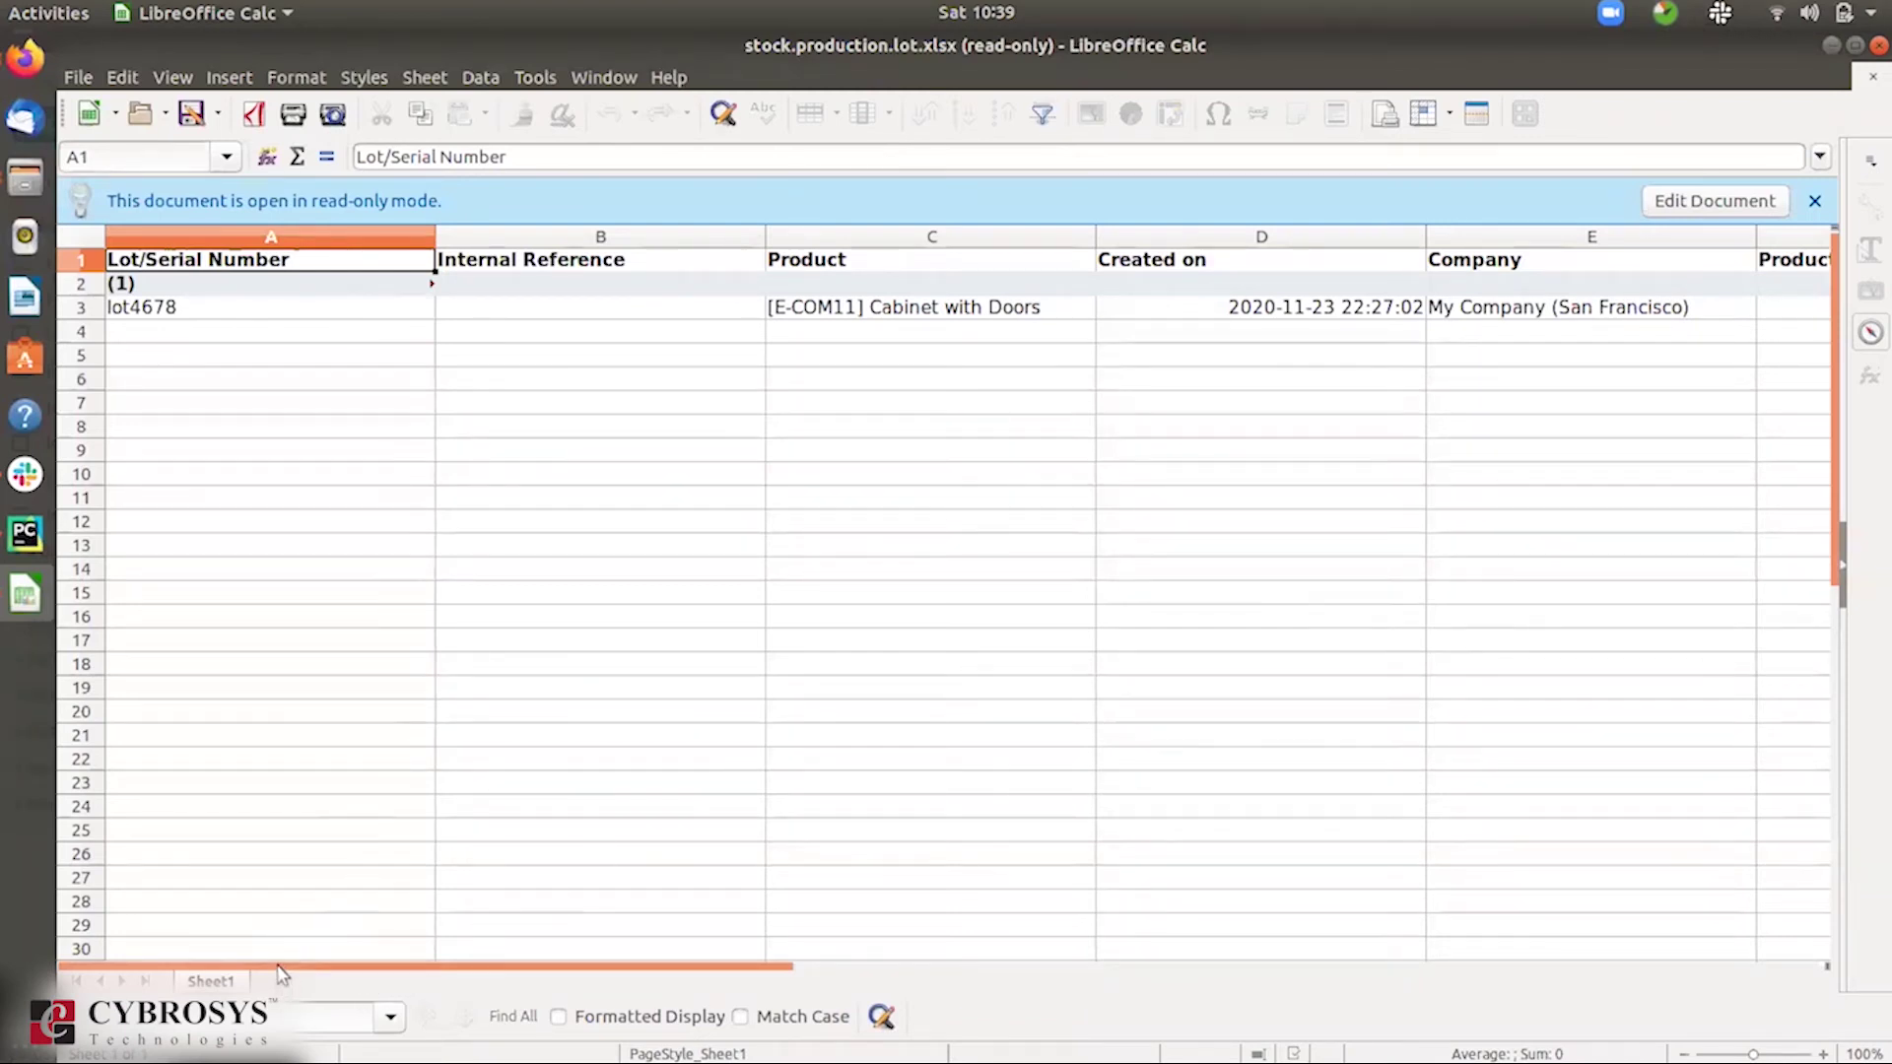
Review the exported columns up to Removal Date, then close the spreadsheet.
{"action": "left_click_drag", "start_coordinate": [278, 966], "coordinate": [860, 958]}
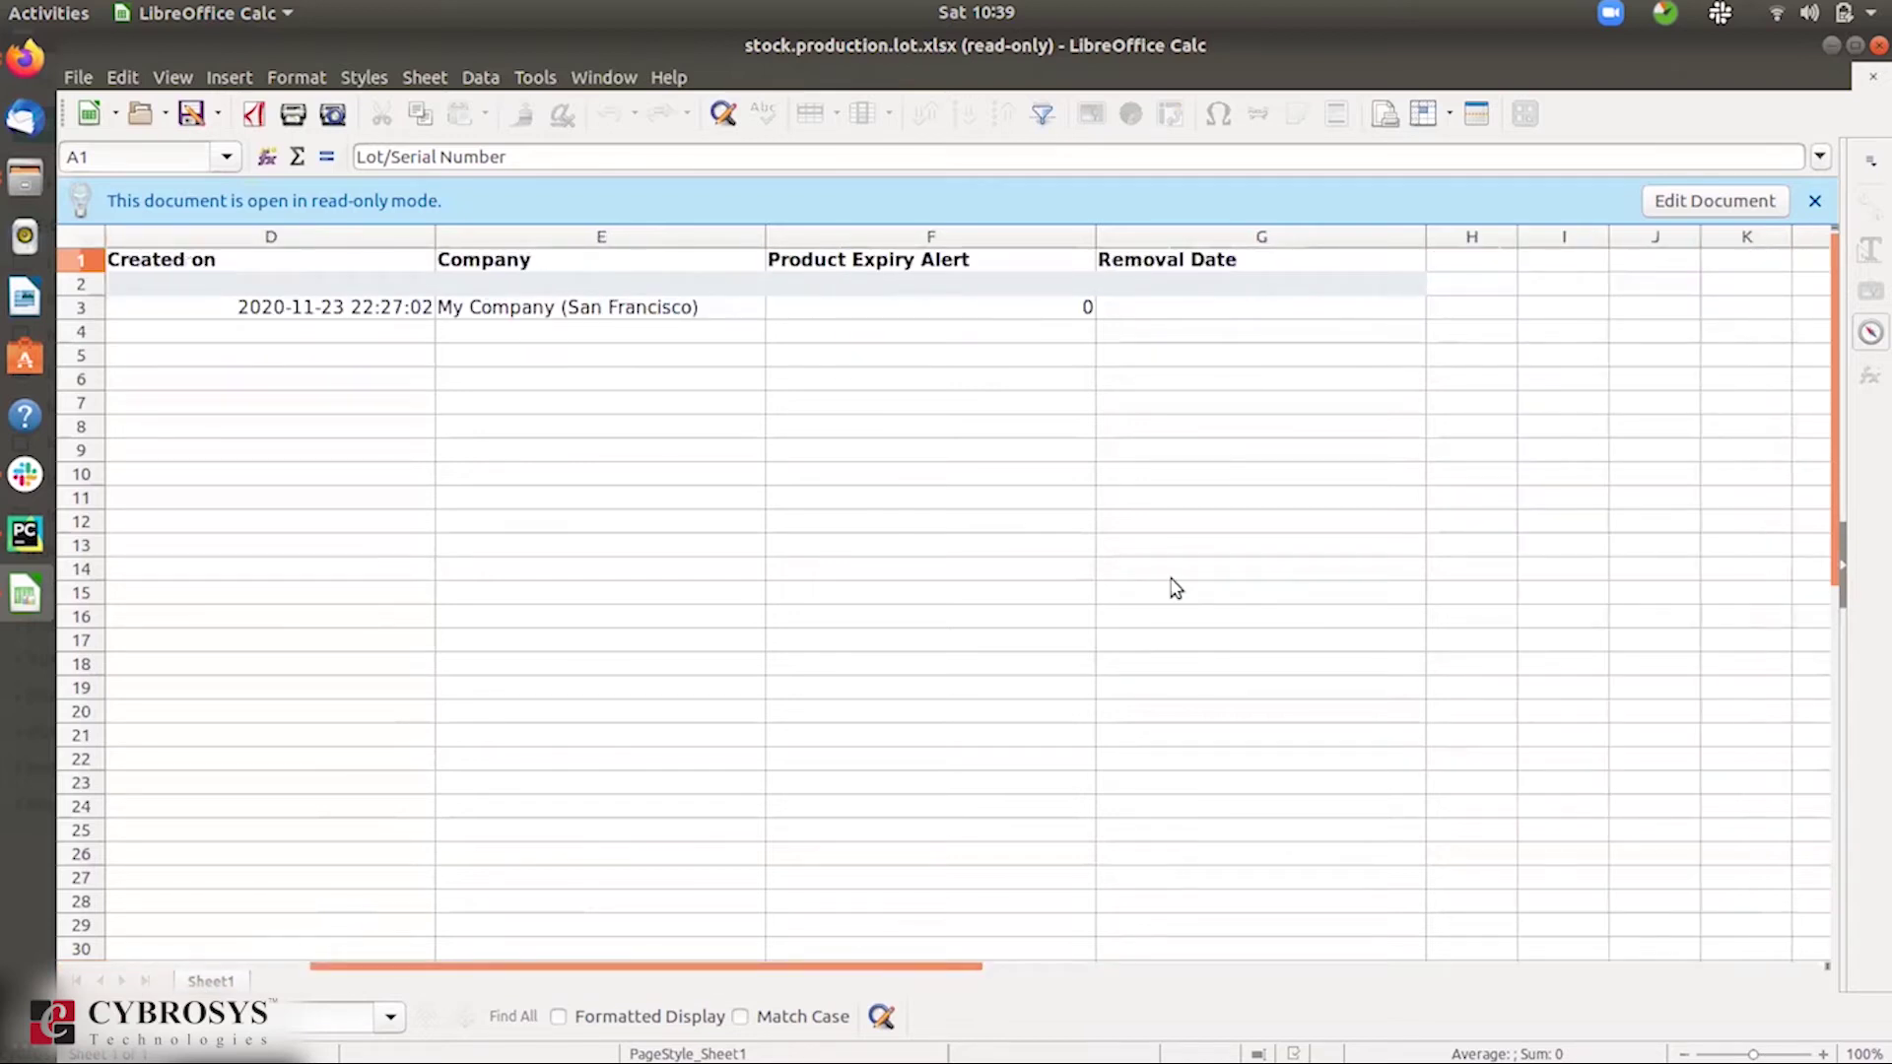
{"action": "left_click", "coordinate": [1878, 46]}
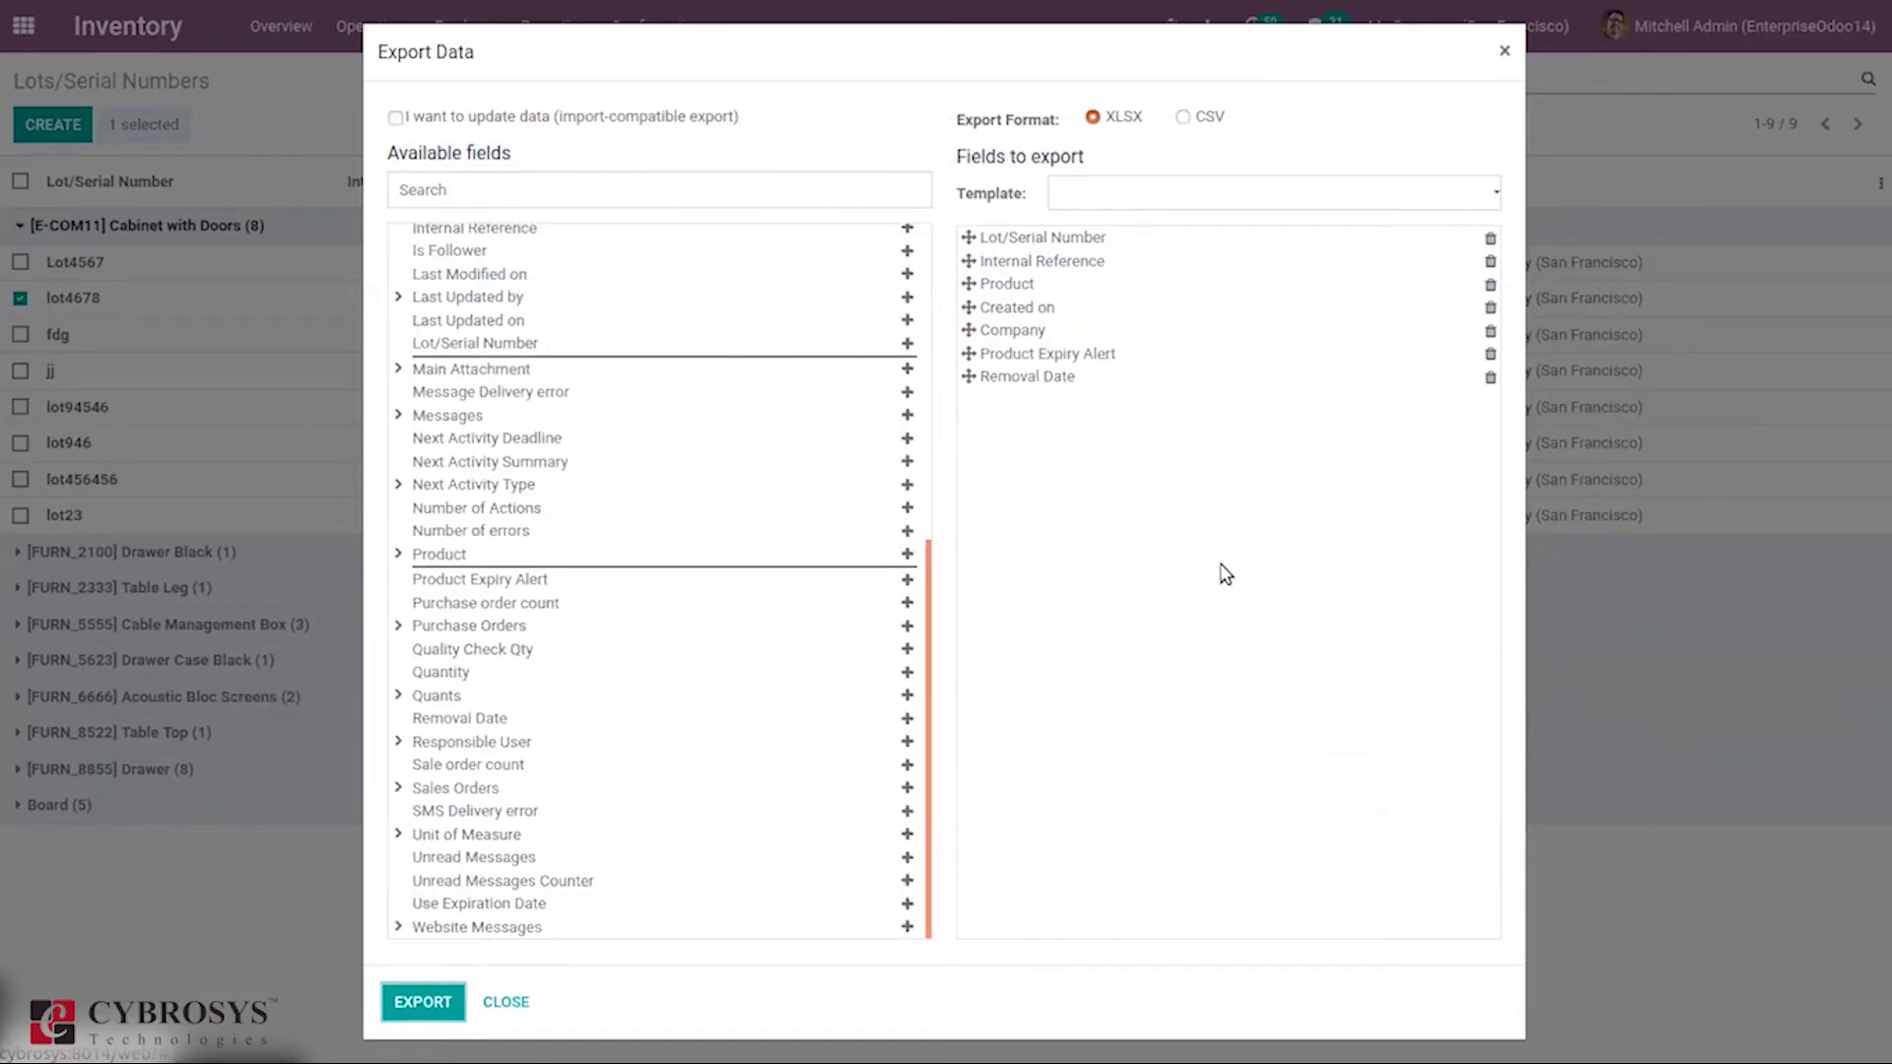
Close the export dialog, deselect lot4678, and remove the Product grouping to list all 30 lots.
{"action": "left_click", "coordinate": [500, 1003]}
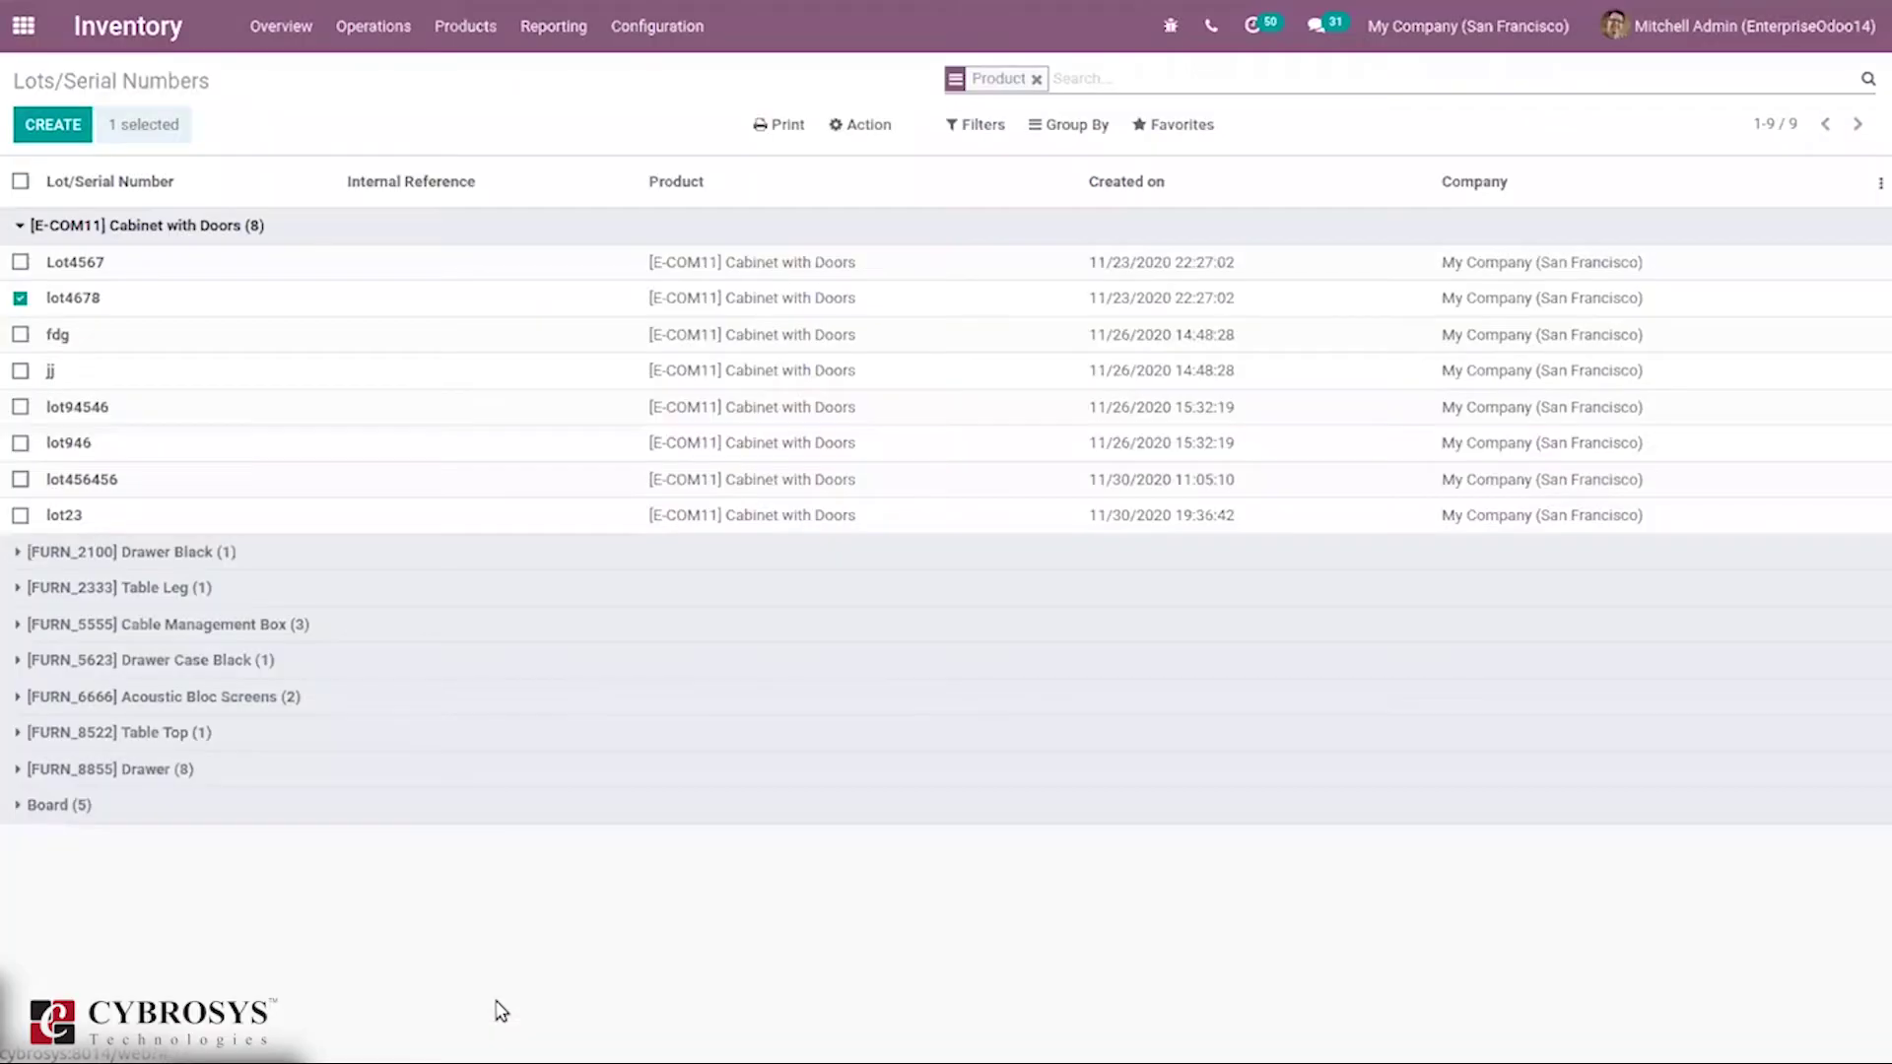
{"action": "left_click", "coordinate": [20, 299]}
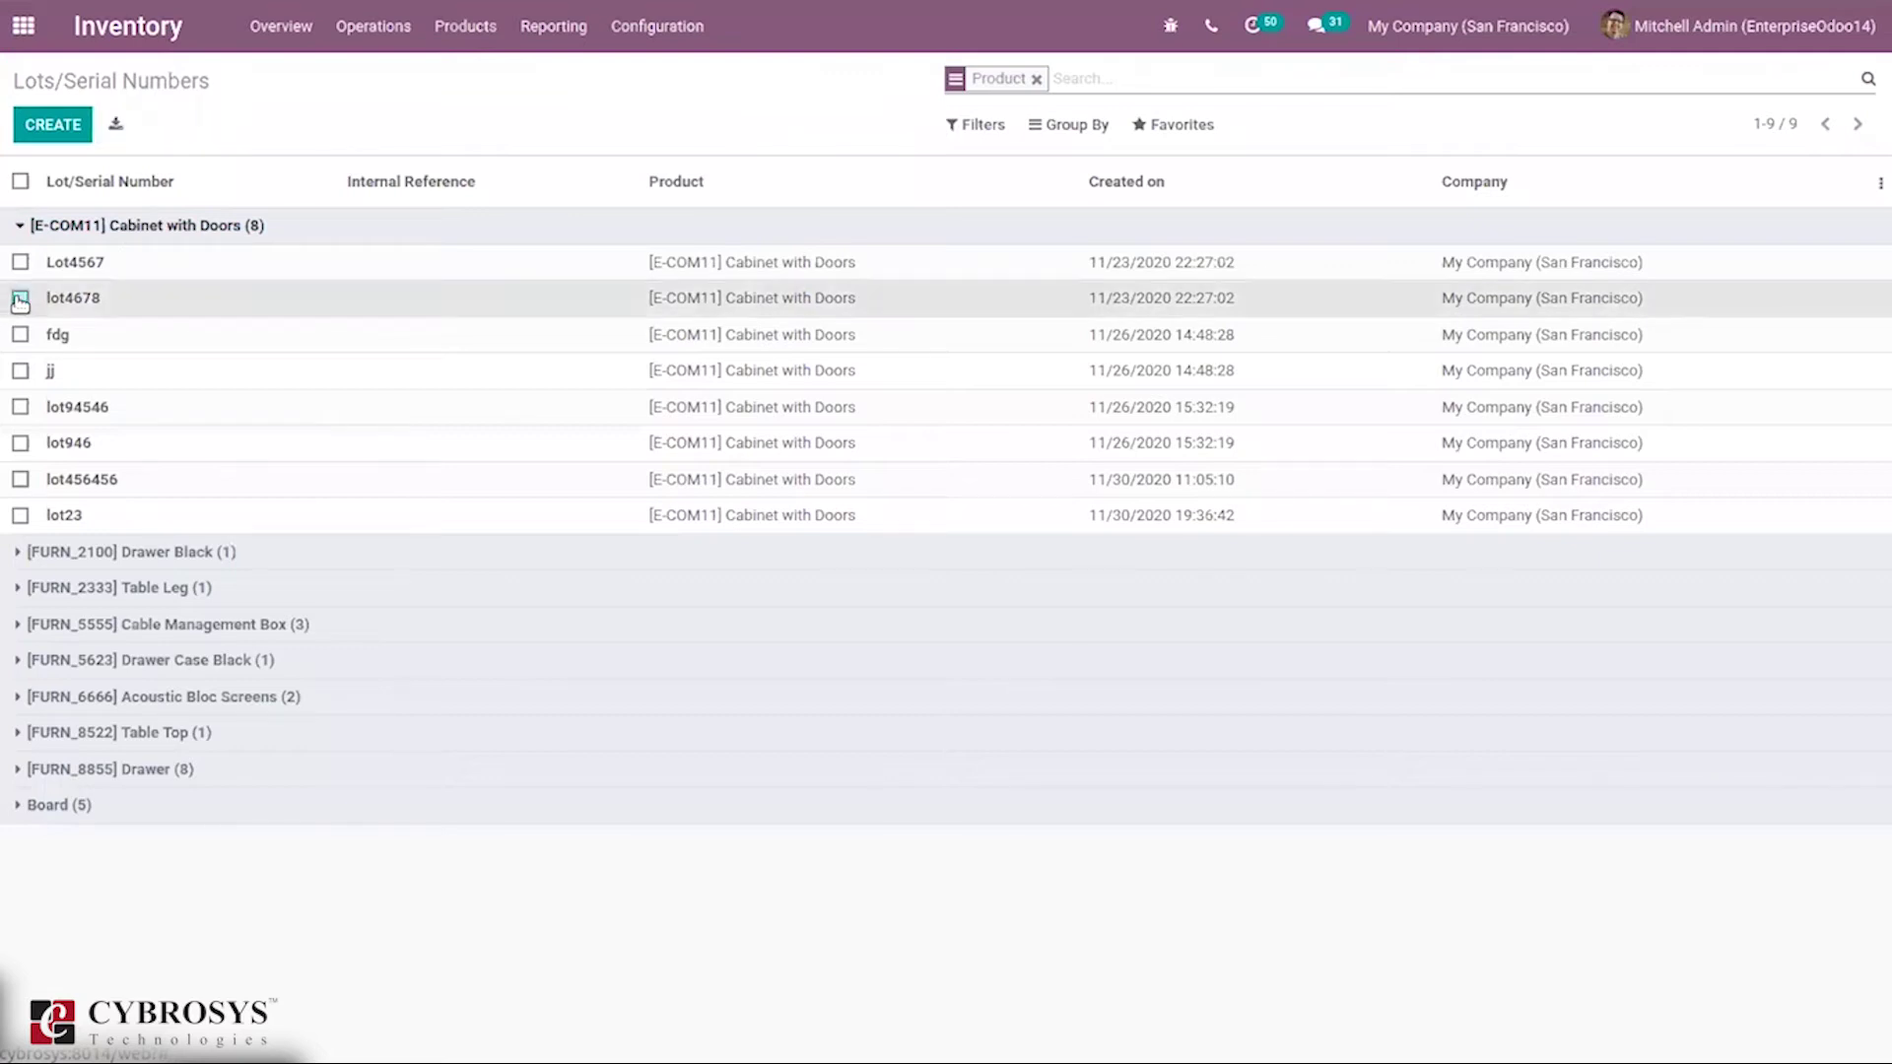
{"action": "left_click", "coordinate": [115, 126]}
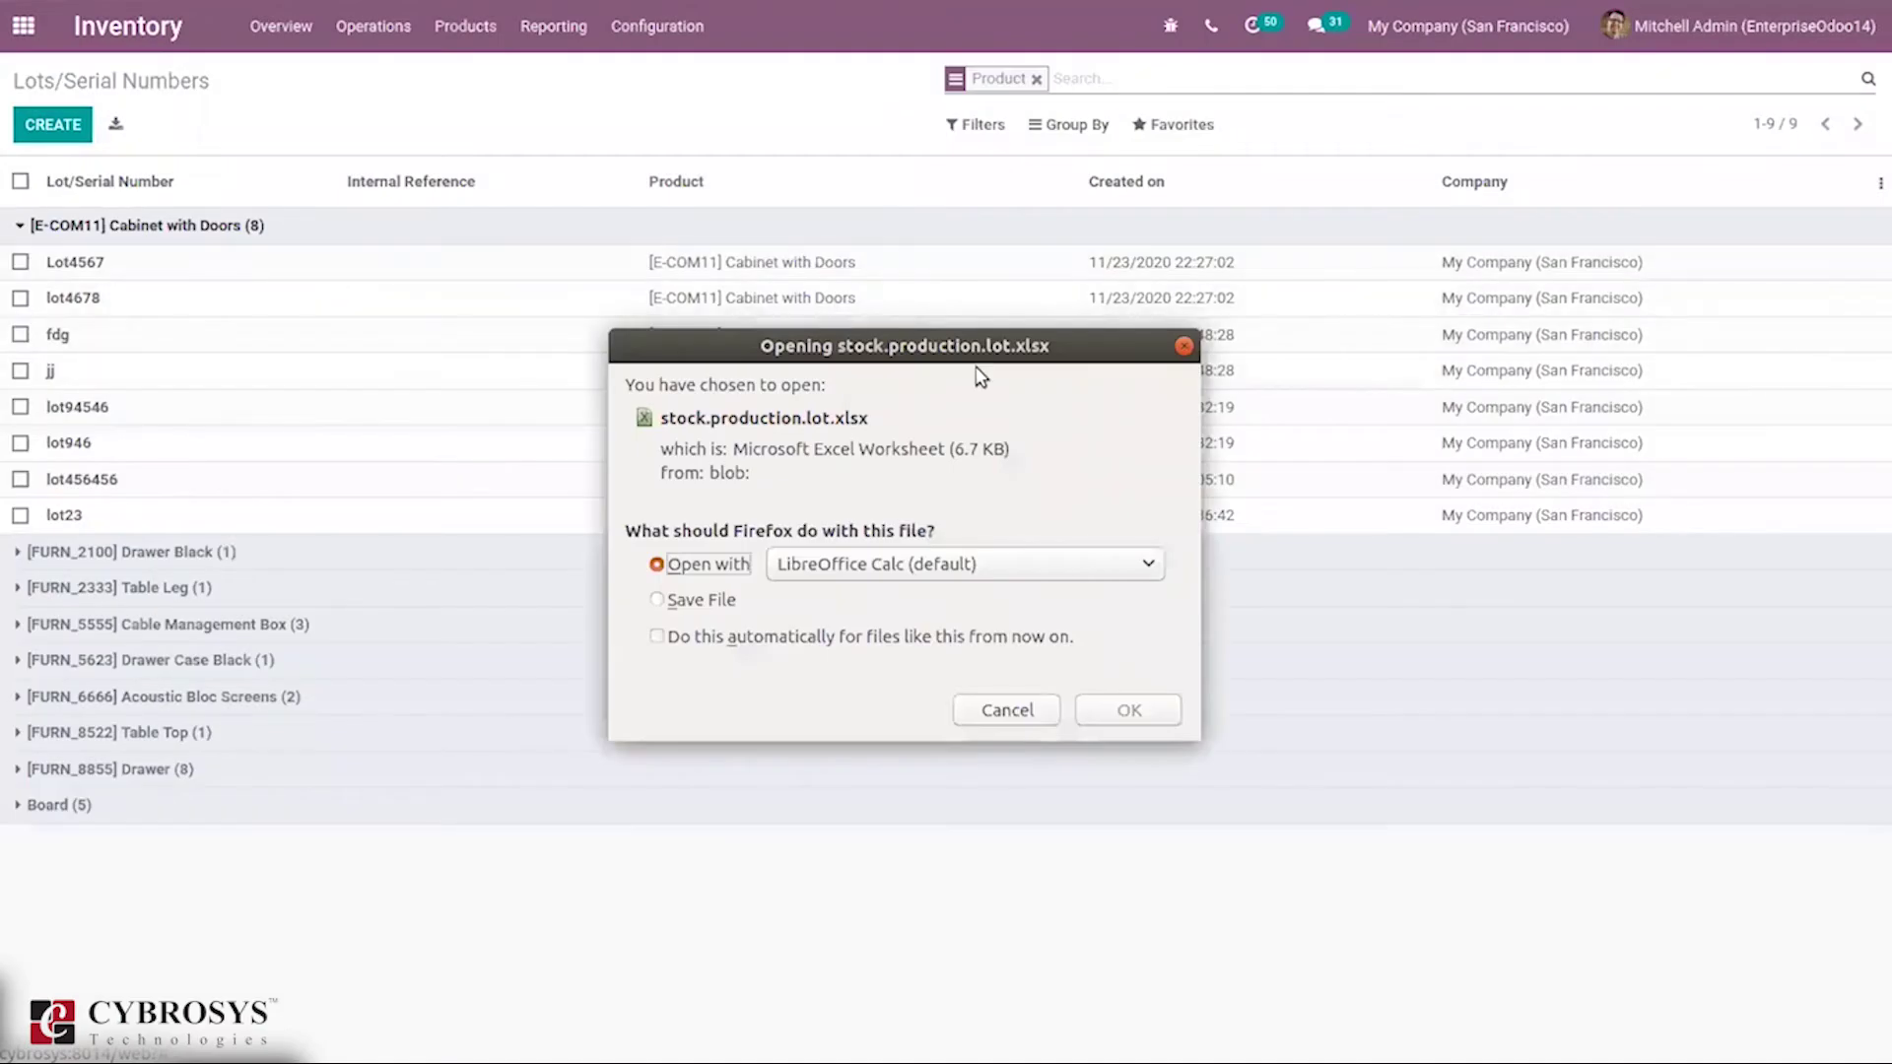
{"action": "left_click", "coordinate": [1184, 348]}
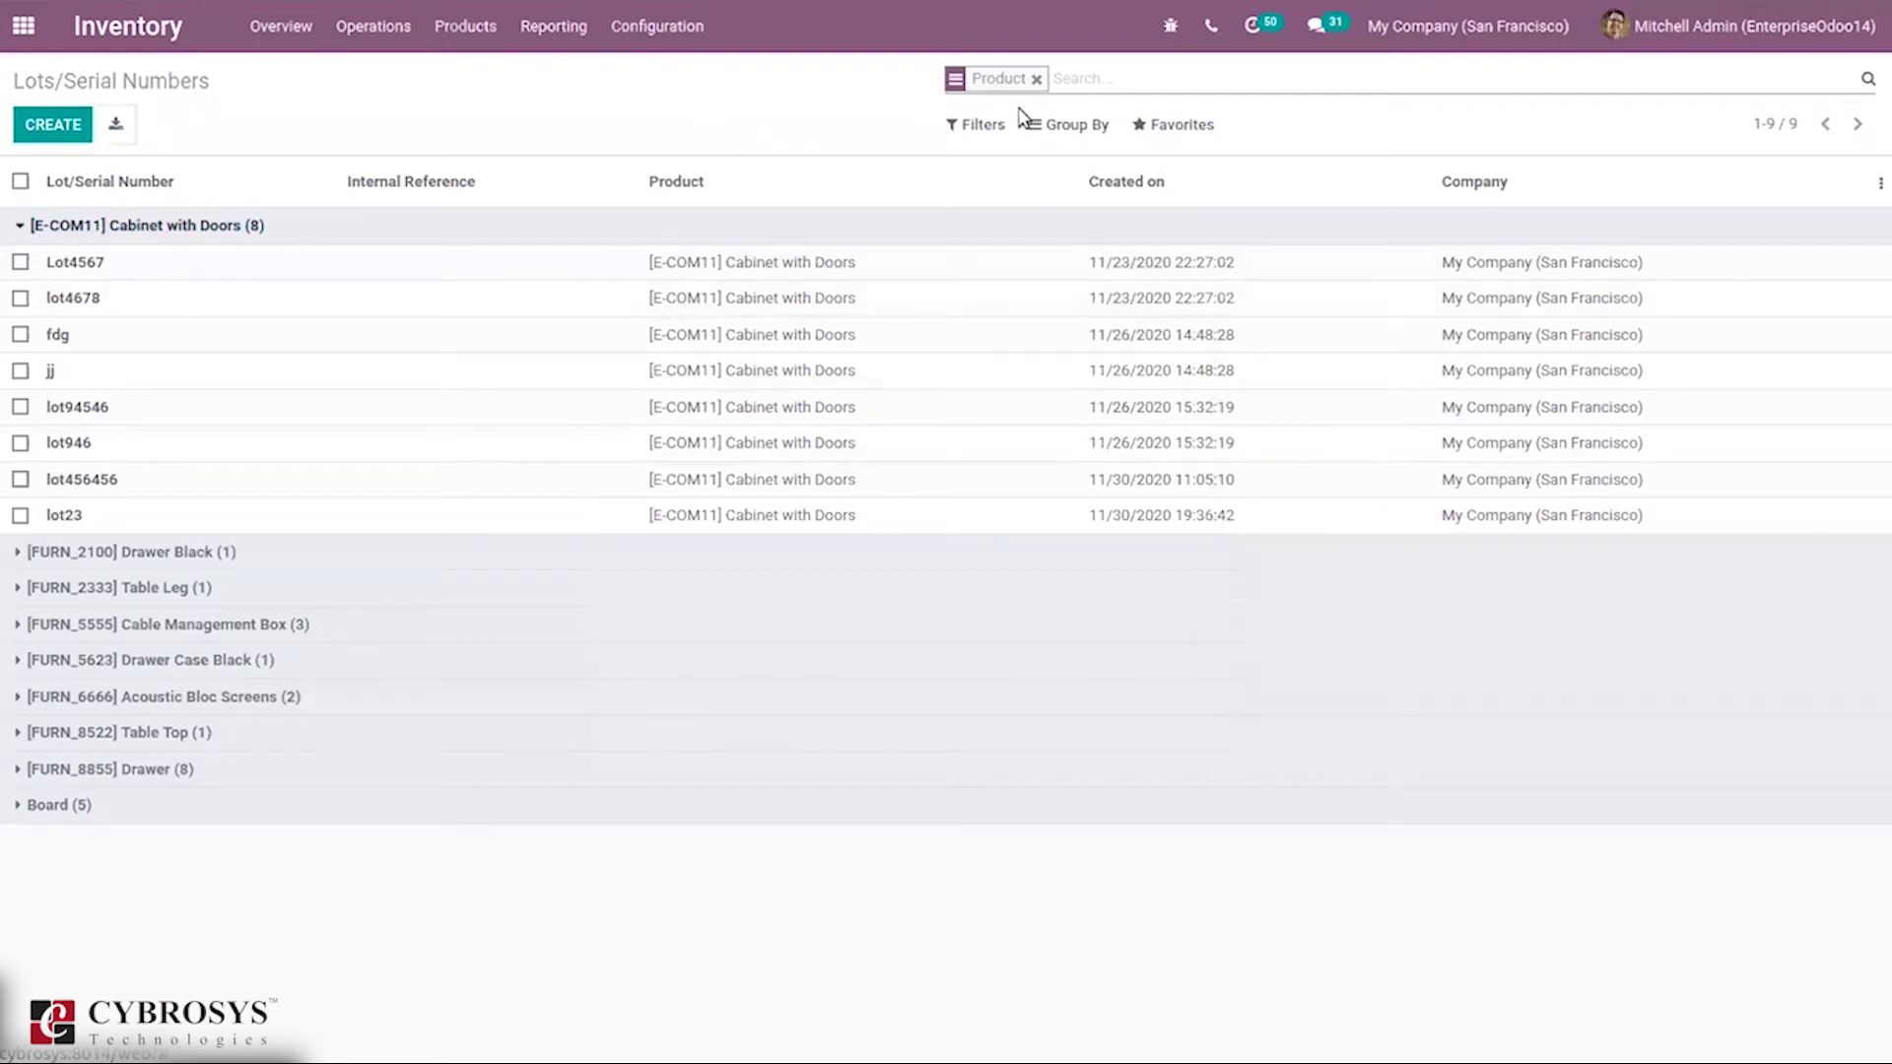
{"action": "left_click", "coordinate": [1036, 80]}
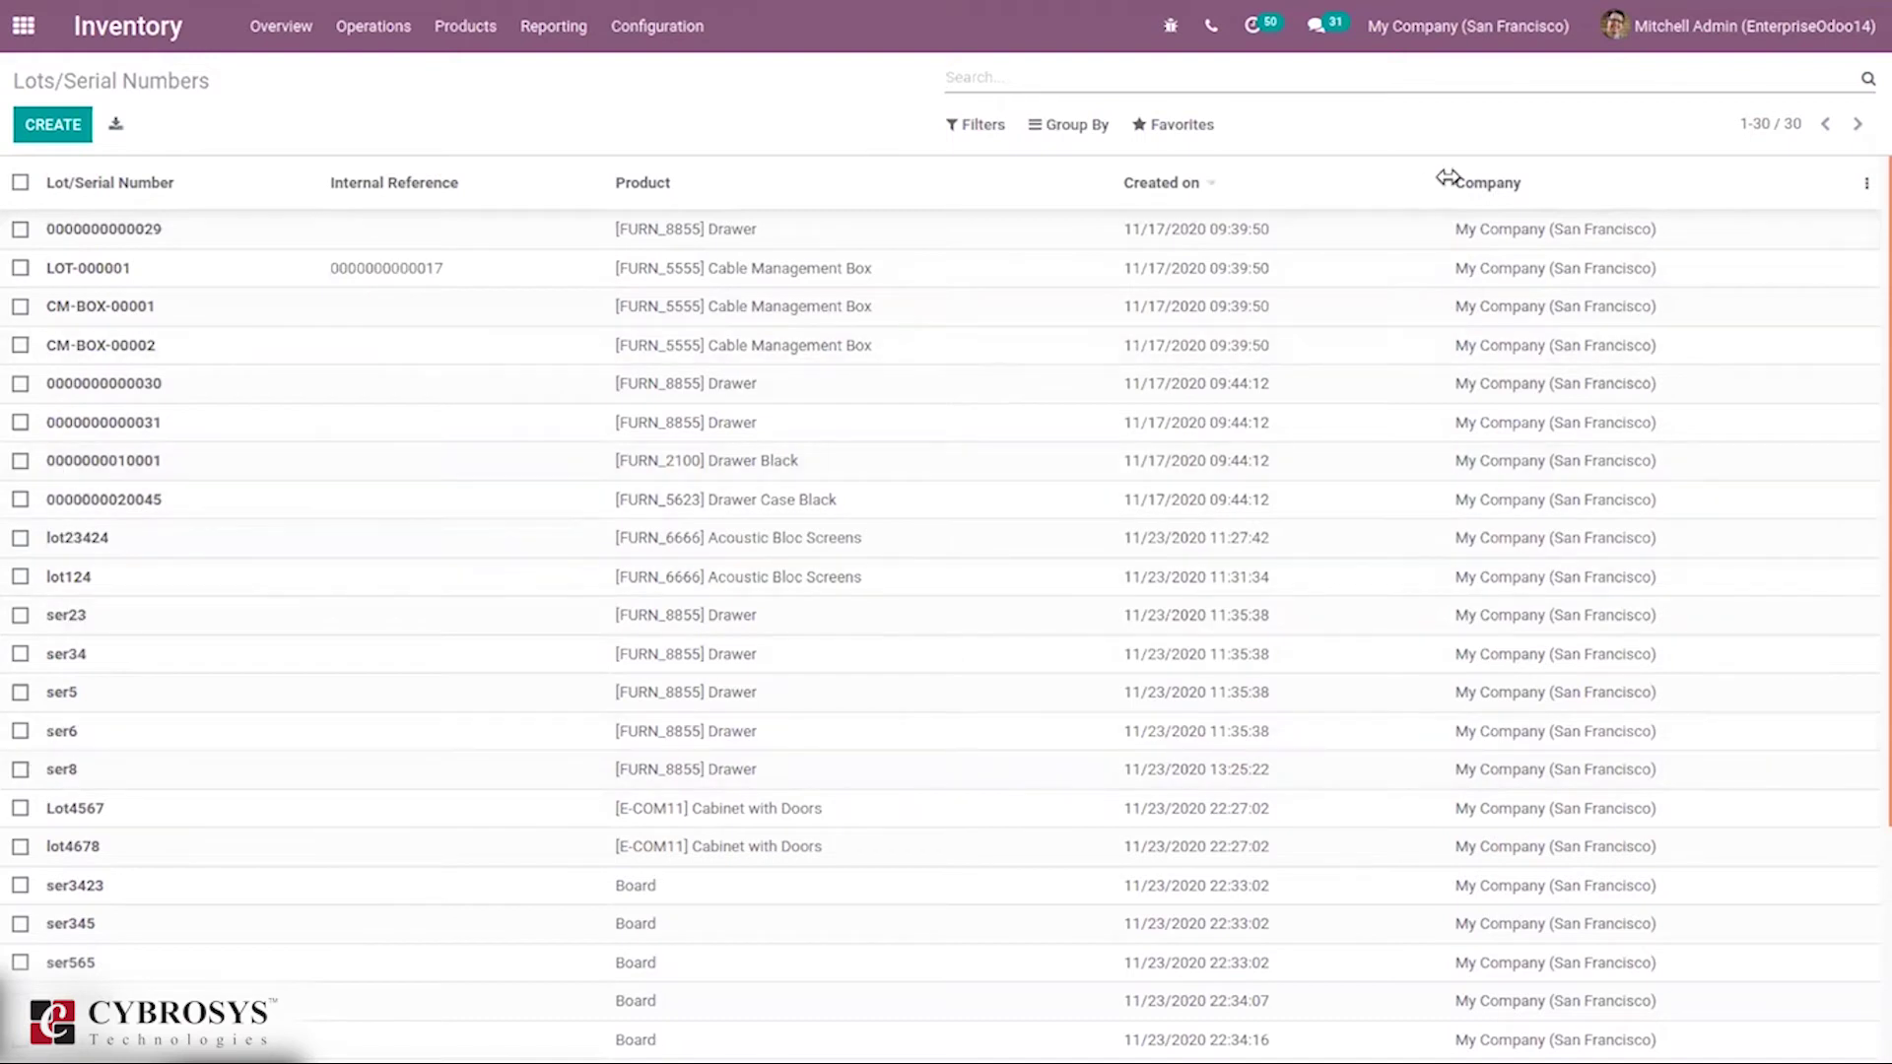
Exit the browser's fullscreen view to reach the open file manager windows.
{"action": "mouse_move", "coordinate": [1411, 7]}
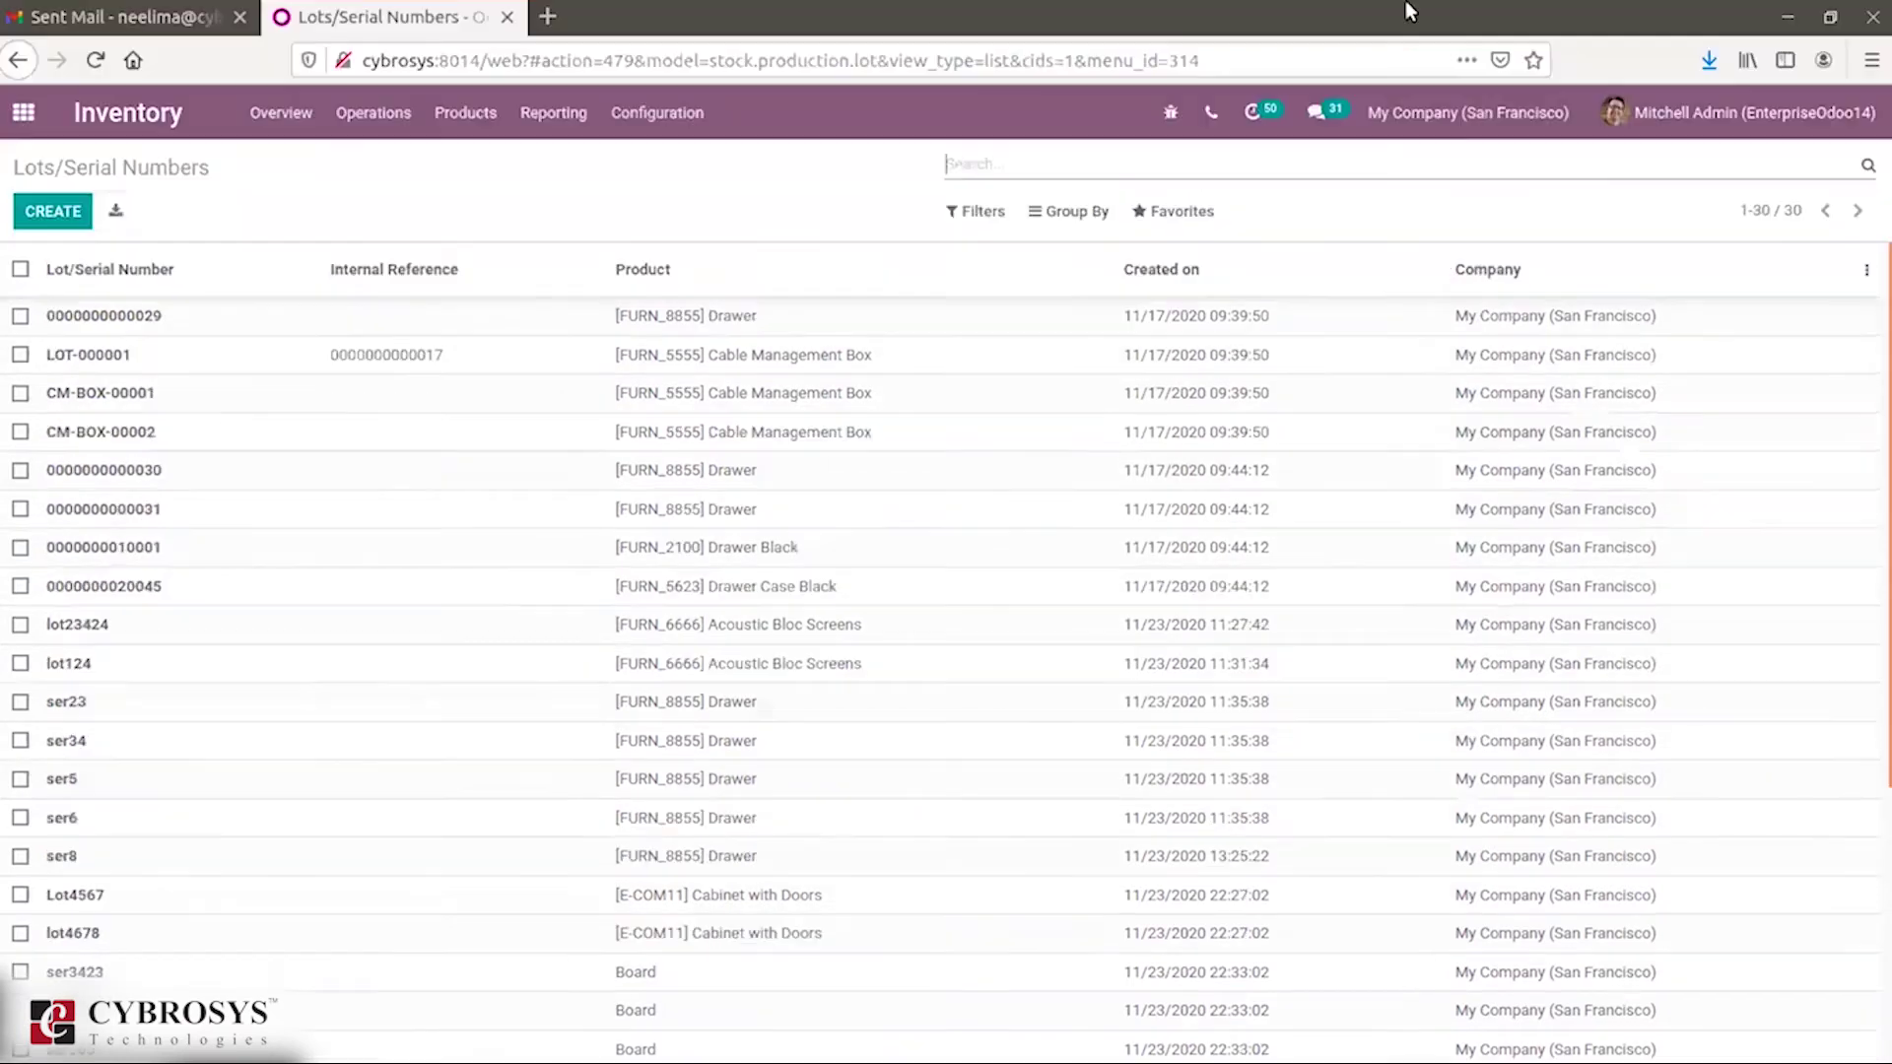
{"action": "left_click", "coordinate": [1871, 60]}
{"action": "left_click", "coordinate": [1858, 301]}
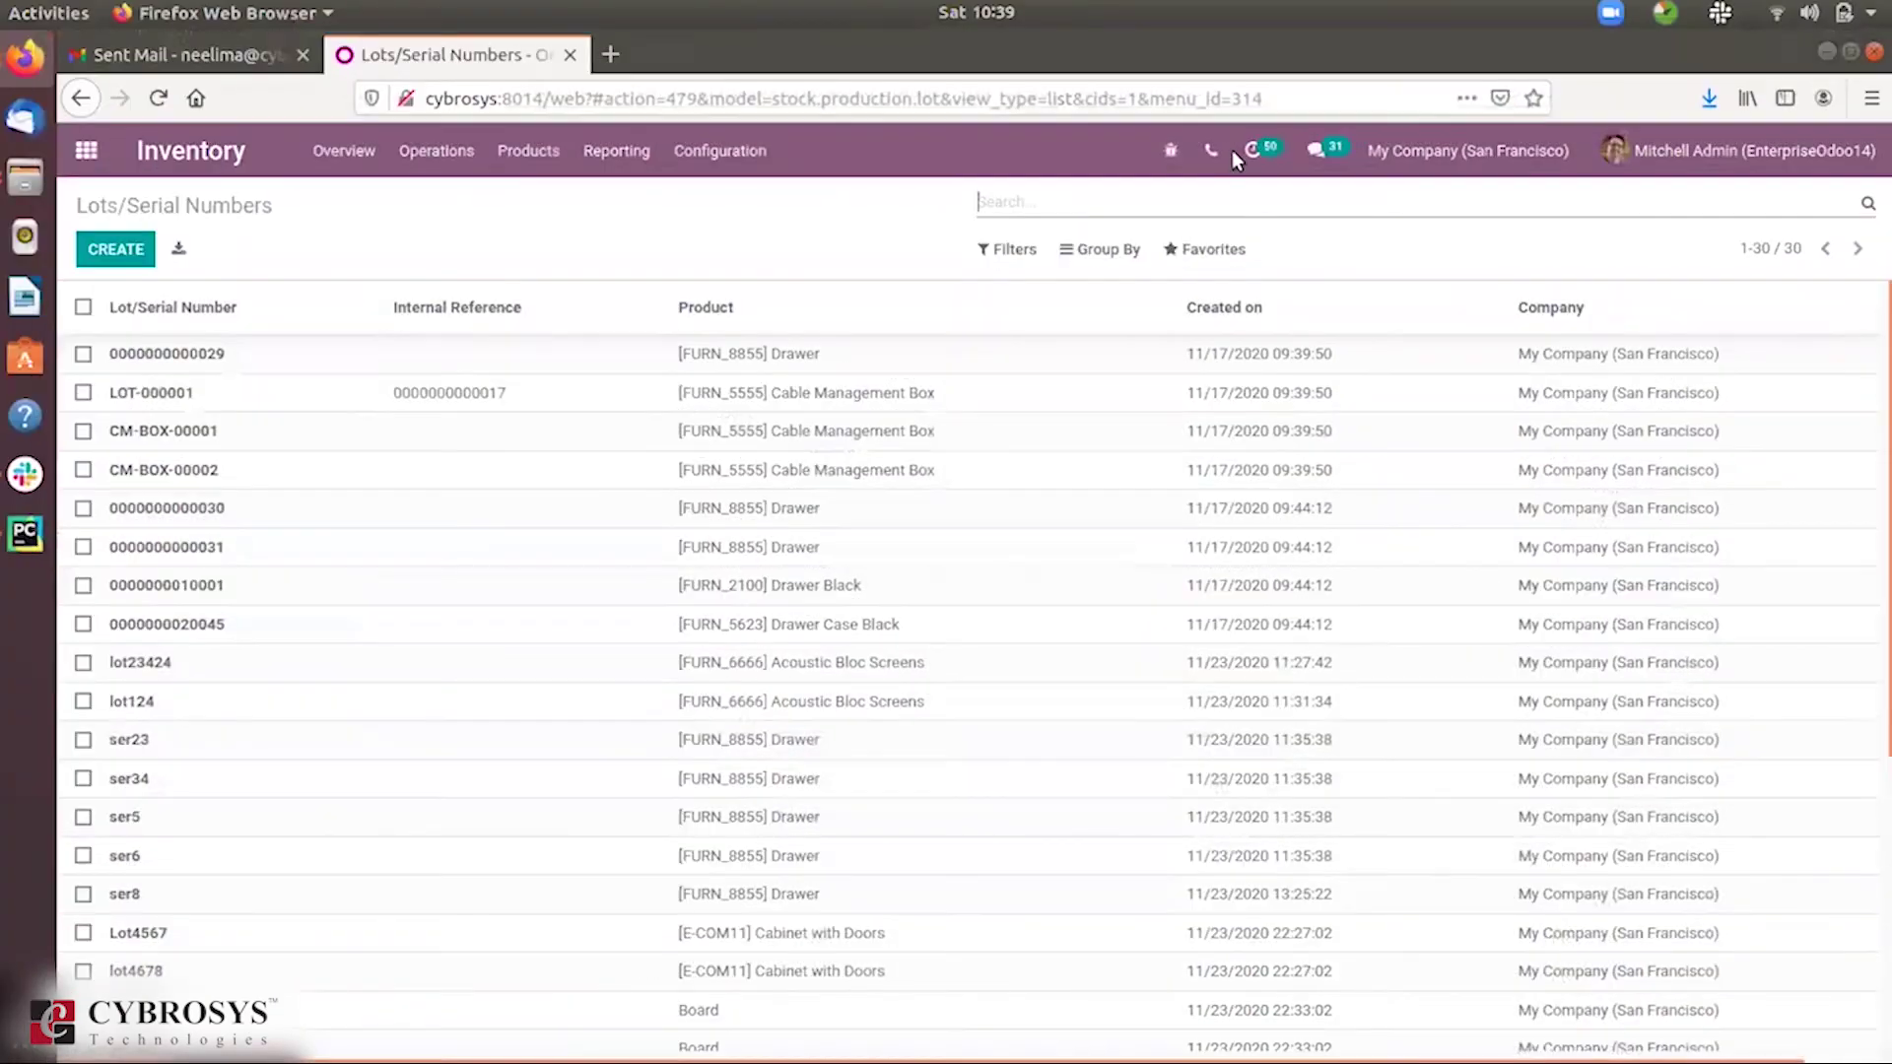
{"action": "left_click", "coordinate": [24, 177]}
From the Files Downloads window, open stock.production.lot.xlsx in LibreOffice Calc.
{"action": "left_click", "coordinate": [188, 161]}
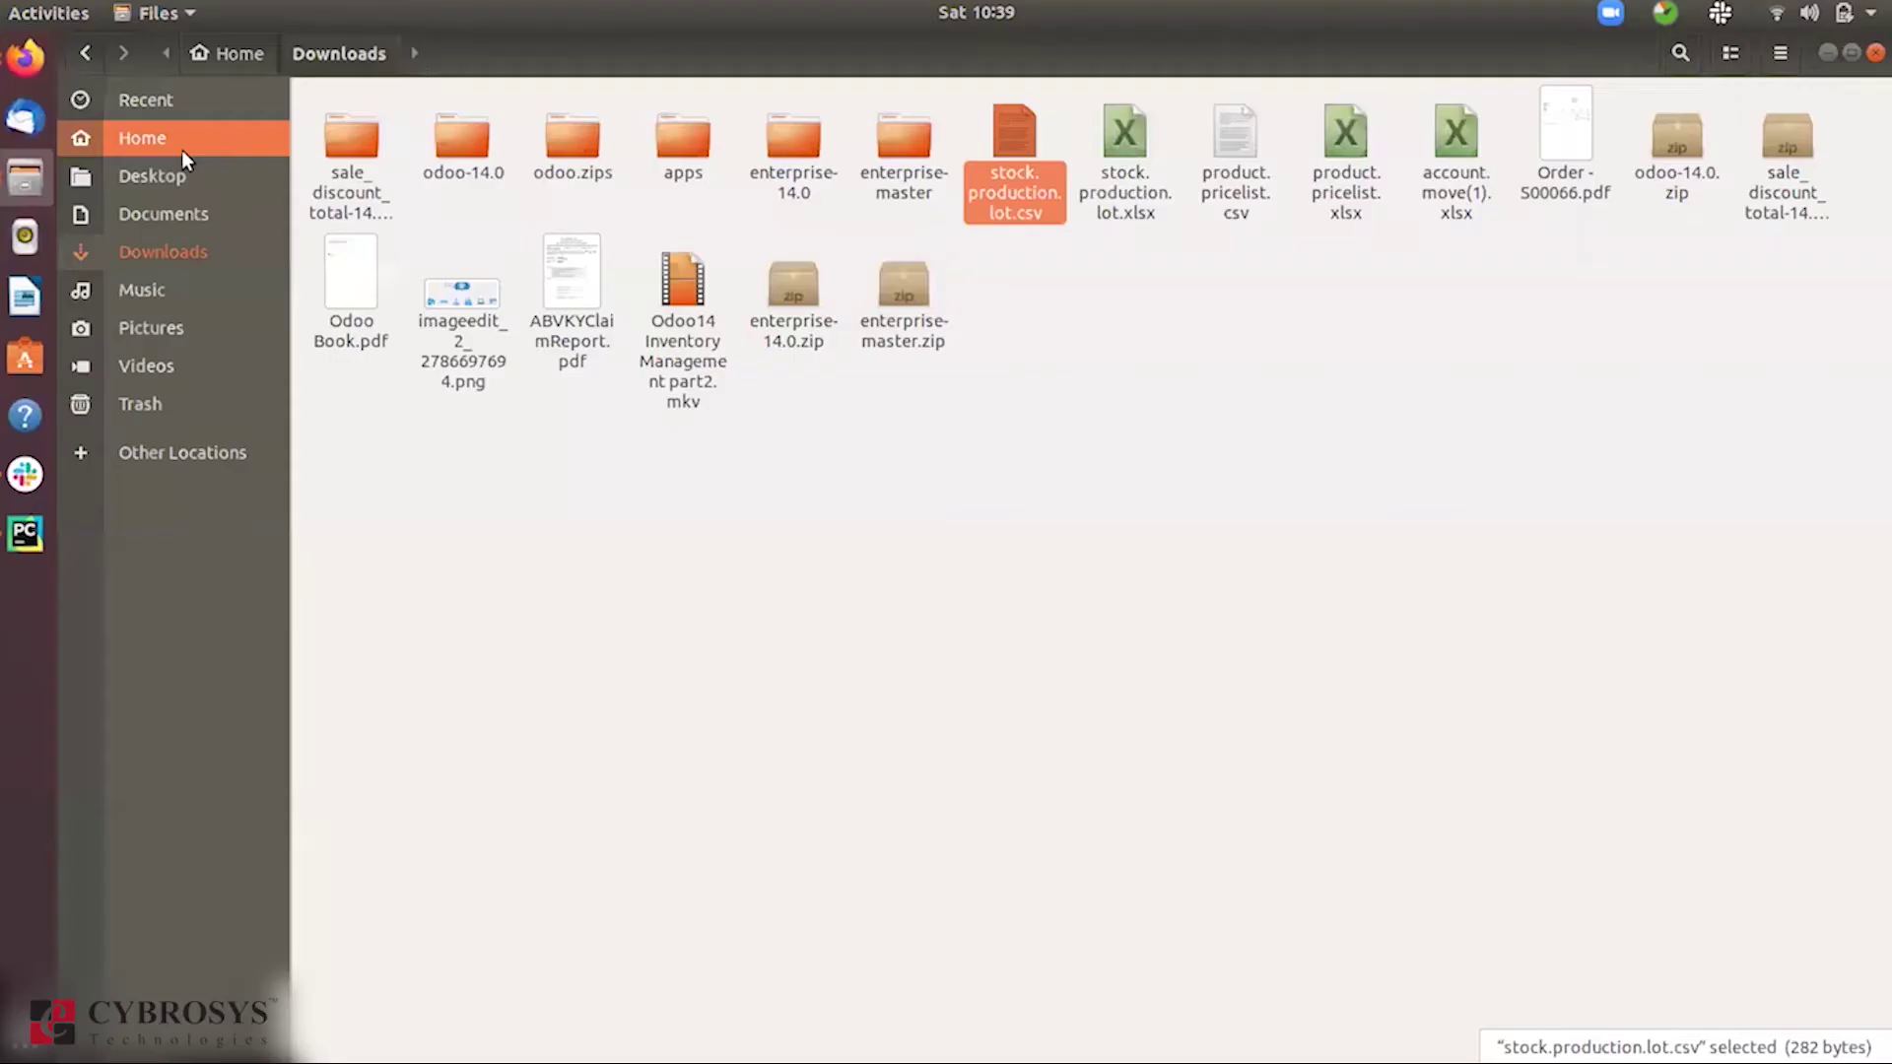
{"action": "left_click", "coordinate": [1110, 177]}
{"action": "double_click", "coordinate": [1109, 181]}
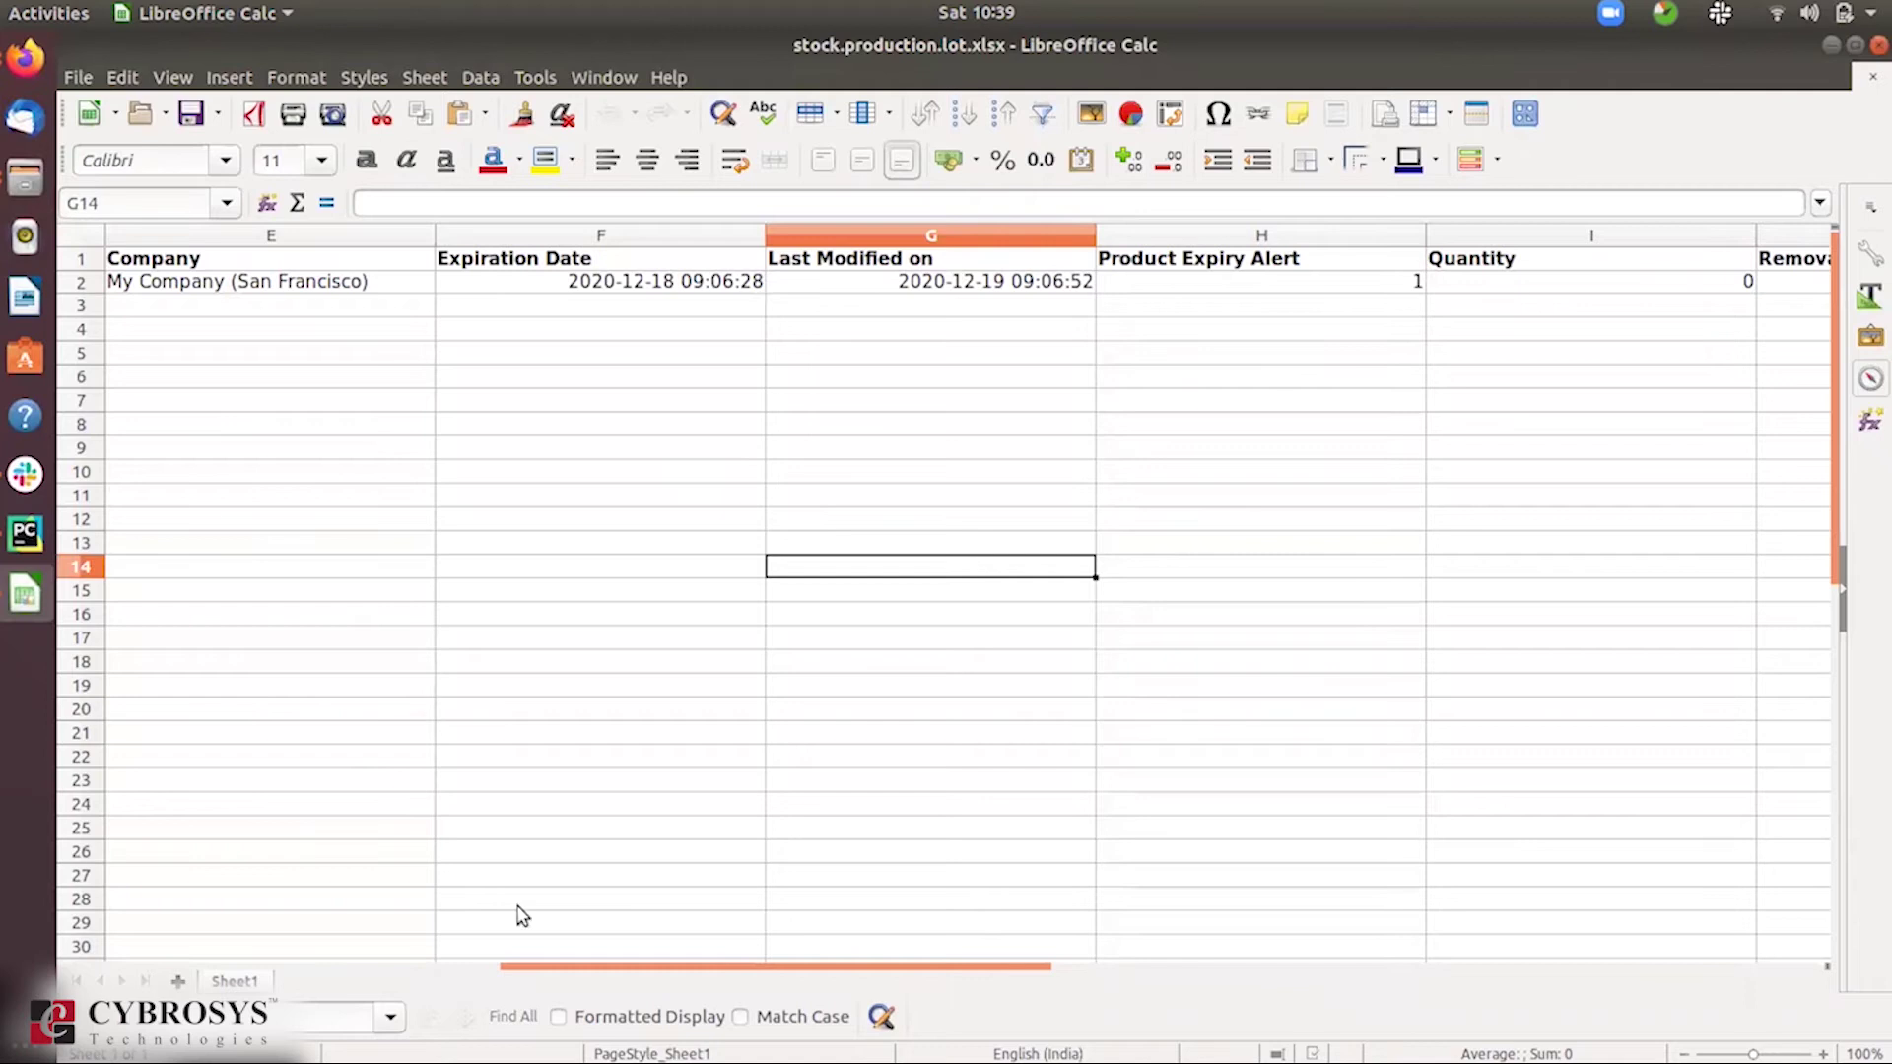
Change the lot's Quantity in cell I2 from 0 to 5.
{"action": "scroll", "coordinate": [258, 943], "scroll_direction": "right", "scroll_amount": 2}
{"action": "scroll", "coordinate": [372, 946], "scroll_direction": "left", "scroll_amount": 2}
{"action": "scroll", "coordinate": [237, 930], "scroll_direction": "right", "scroll_amount": 2}
{"action": "scroll", "coordinate": [296, 937], "scroll_direction": "left", "scroll_amount": 2}
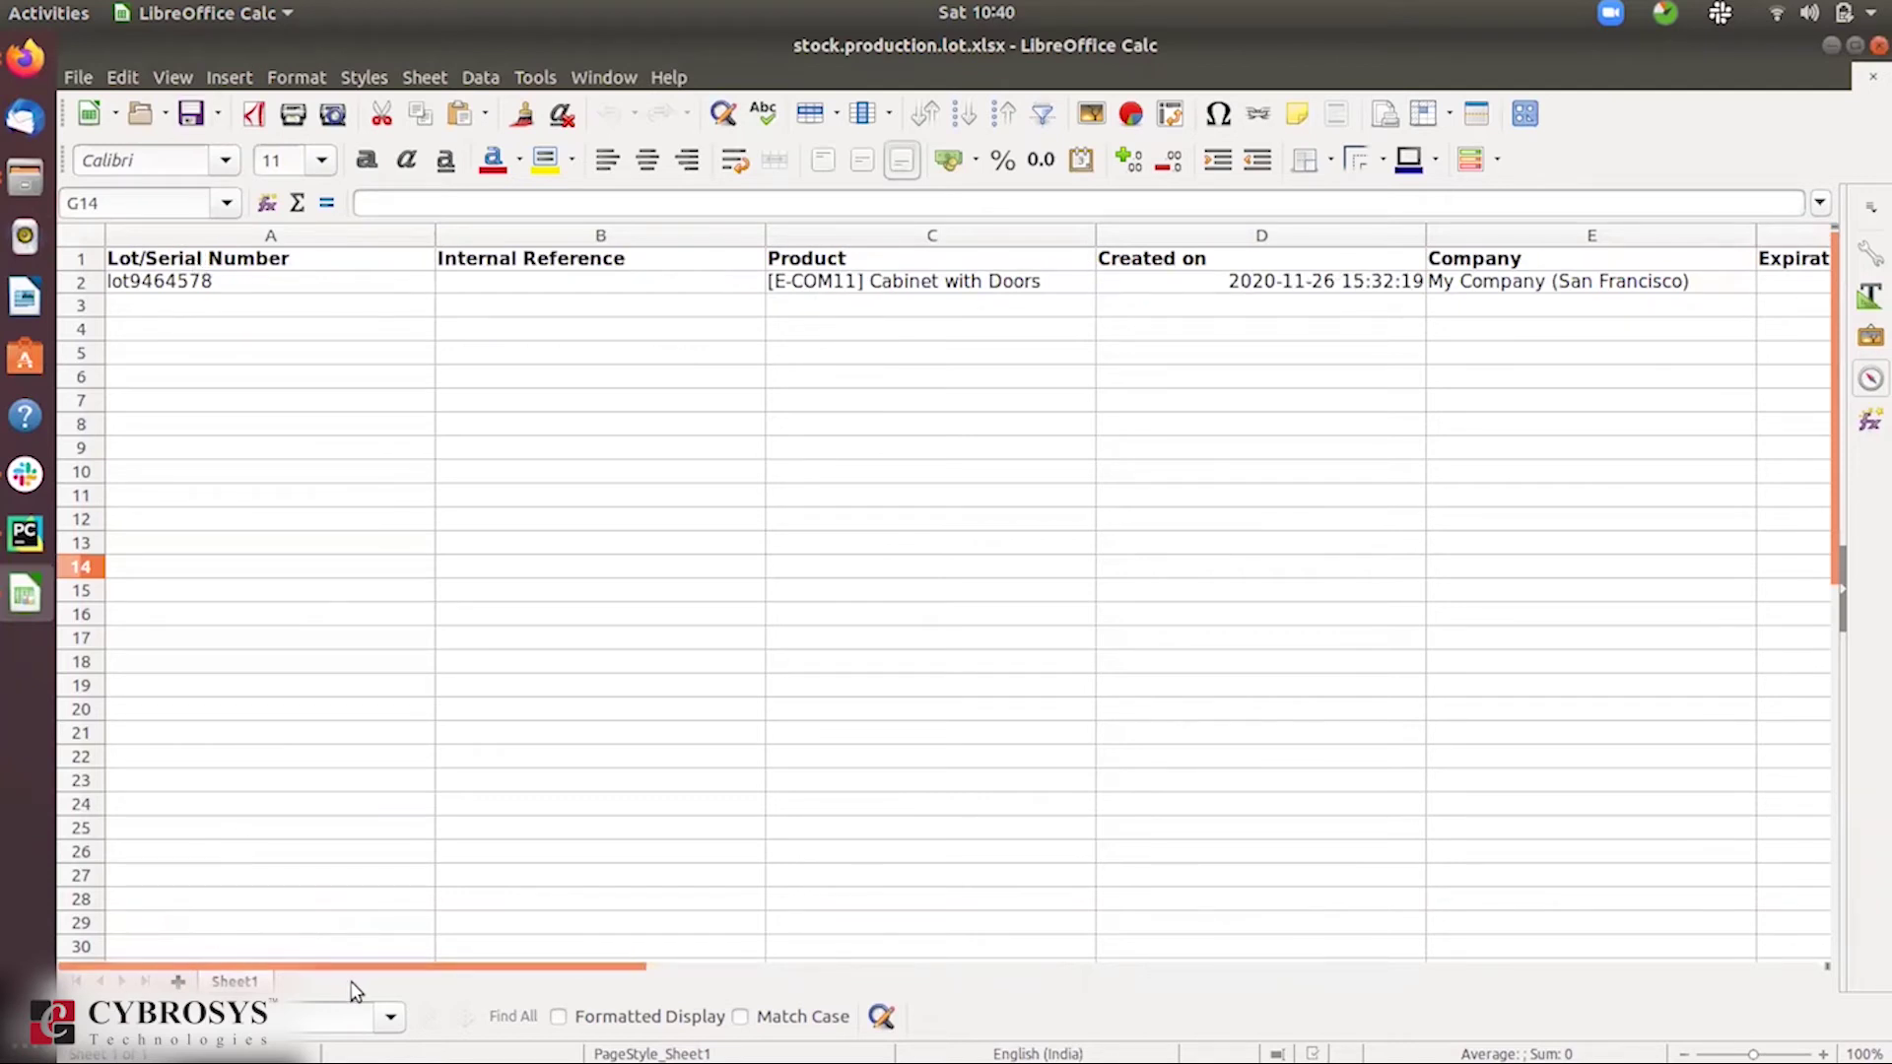
{"action": "left_click_drag", "start_coordinate": [356, 974], "coordinate": [1136, 899]}
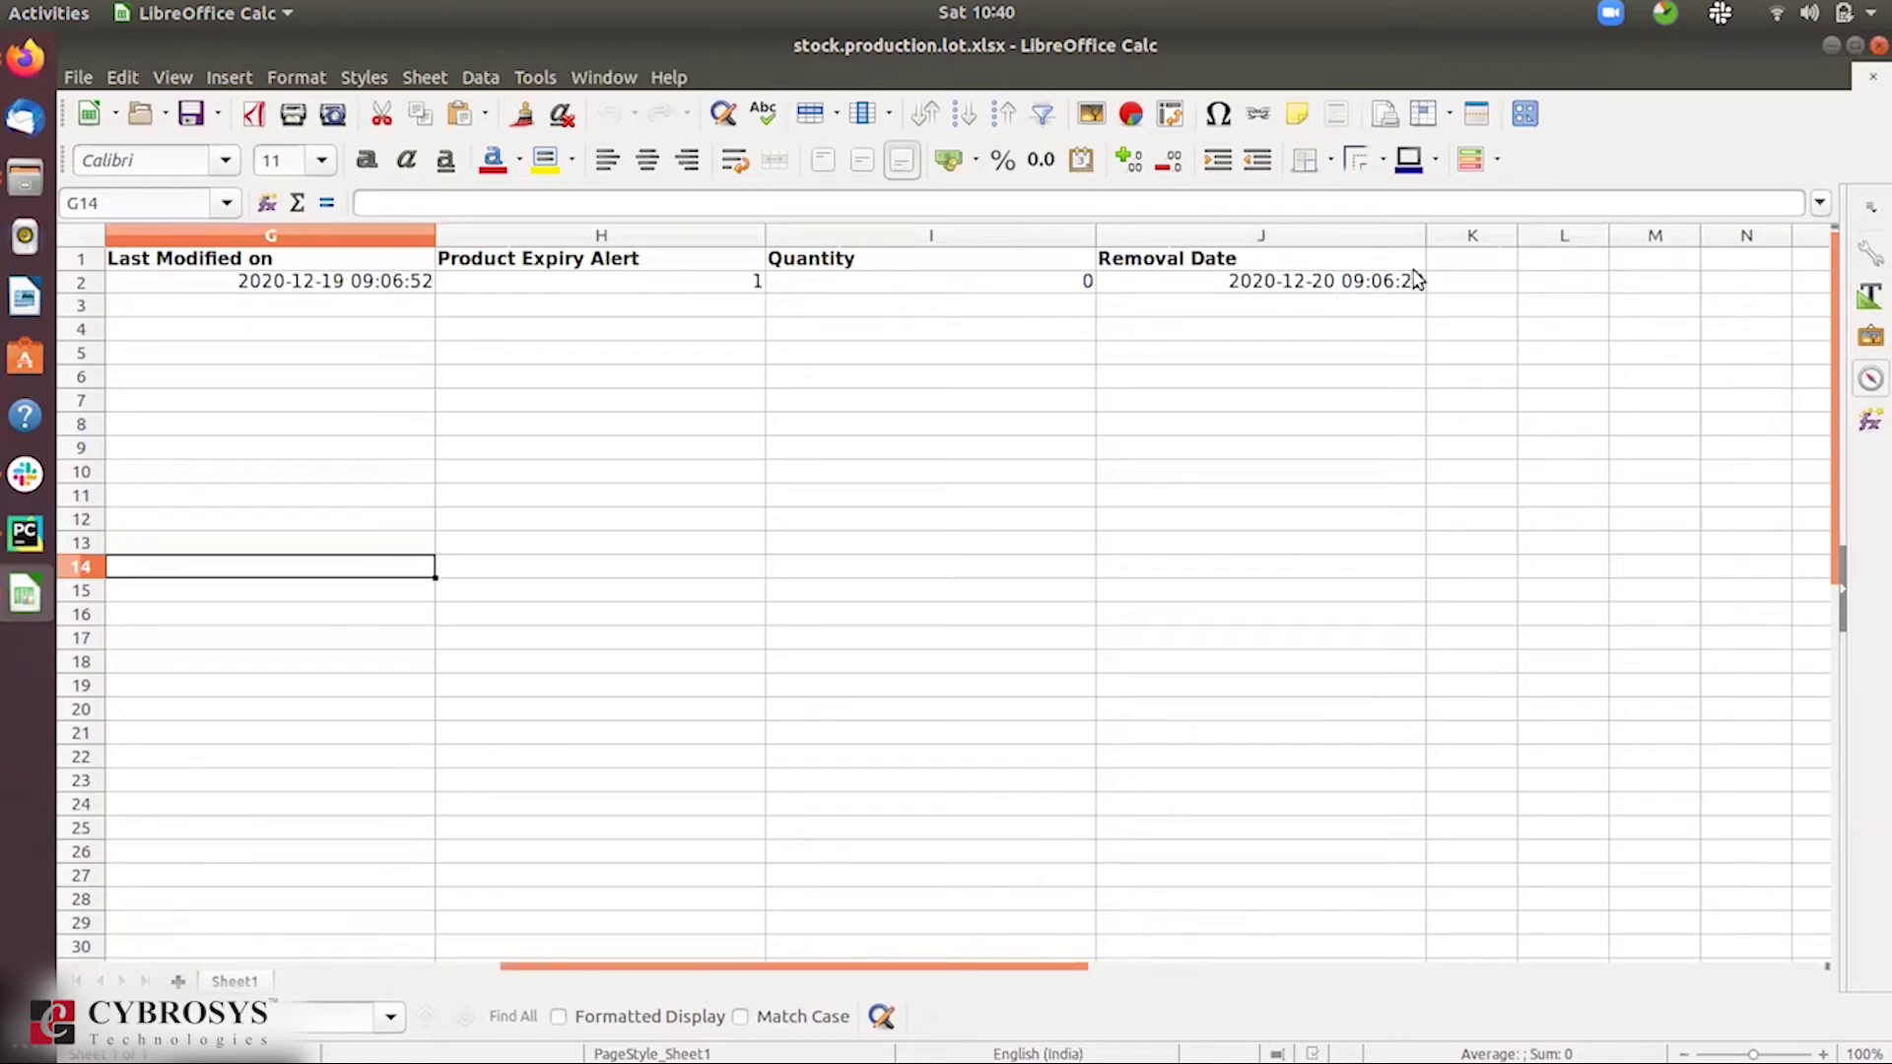
{"action": "left_click", "coordinate": [1074, 262]}
{"action": "left_click", "coordinate": [1047, 286]}
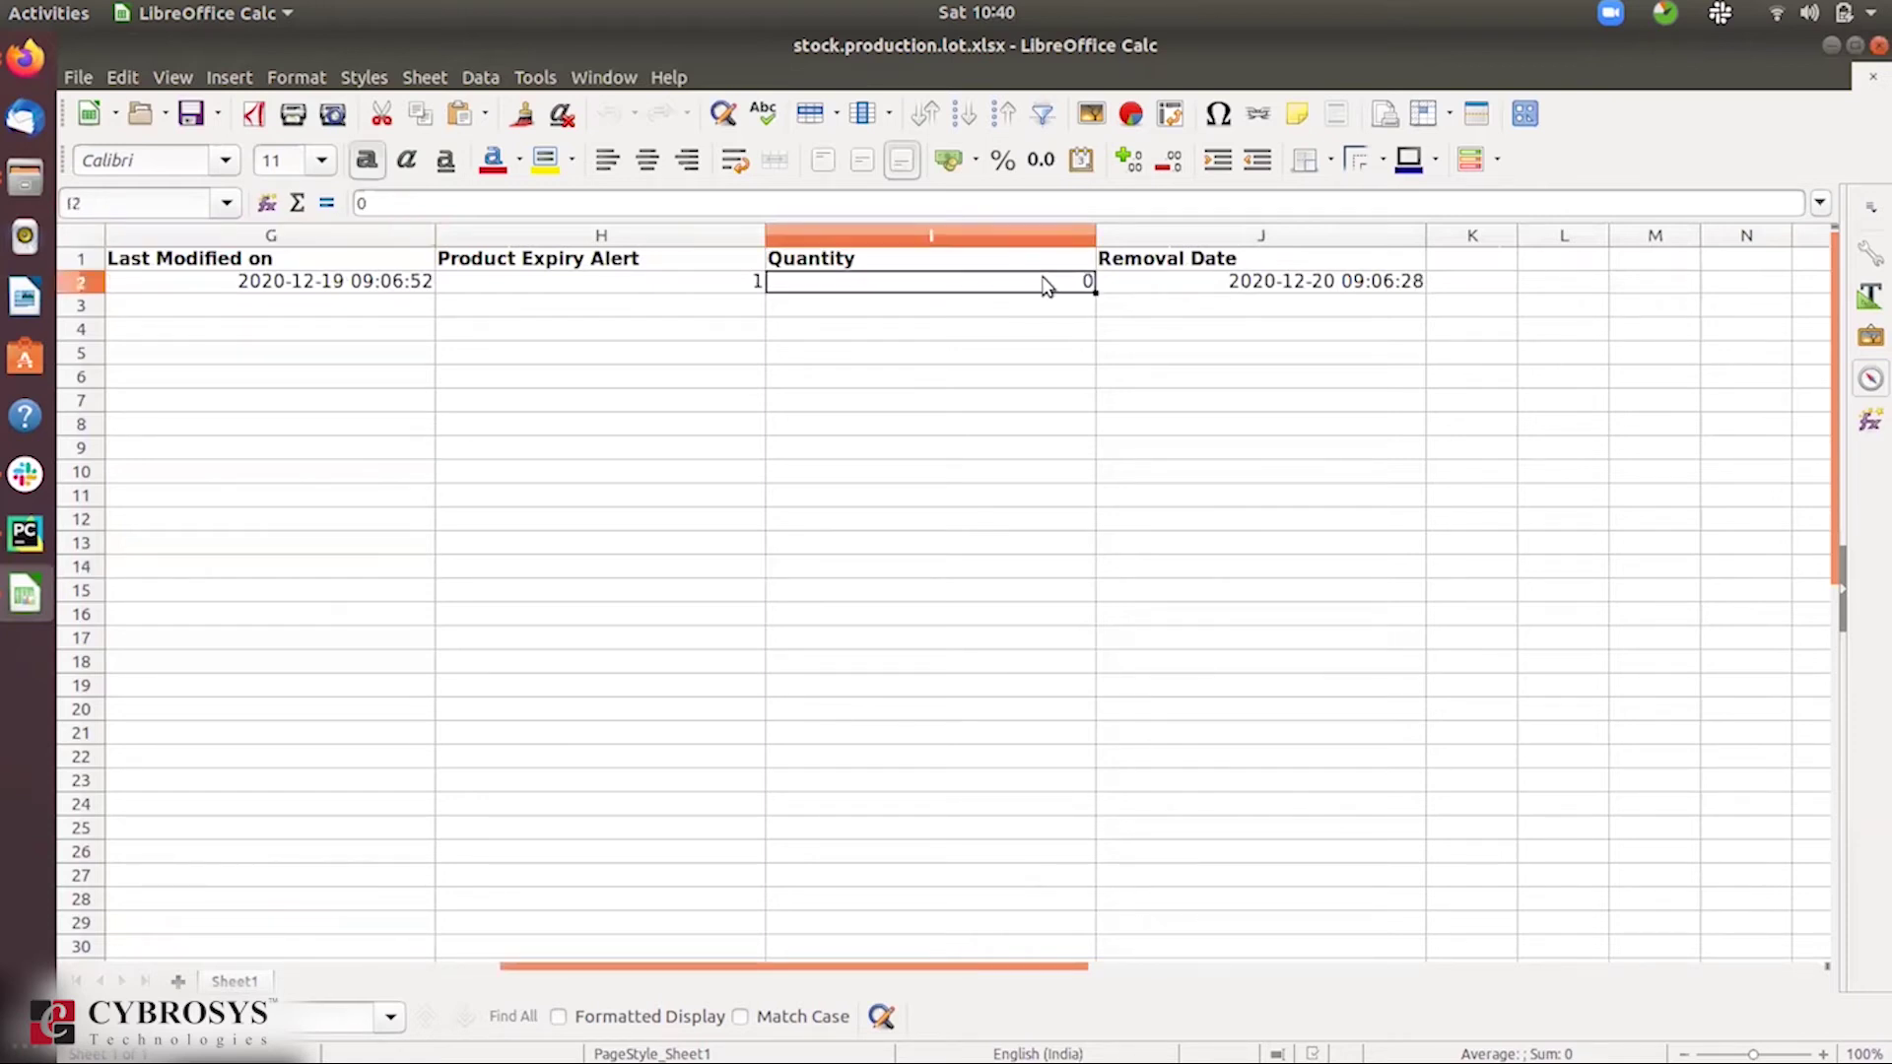
{"action": "type", "text": "5"}
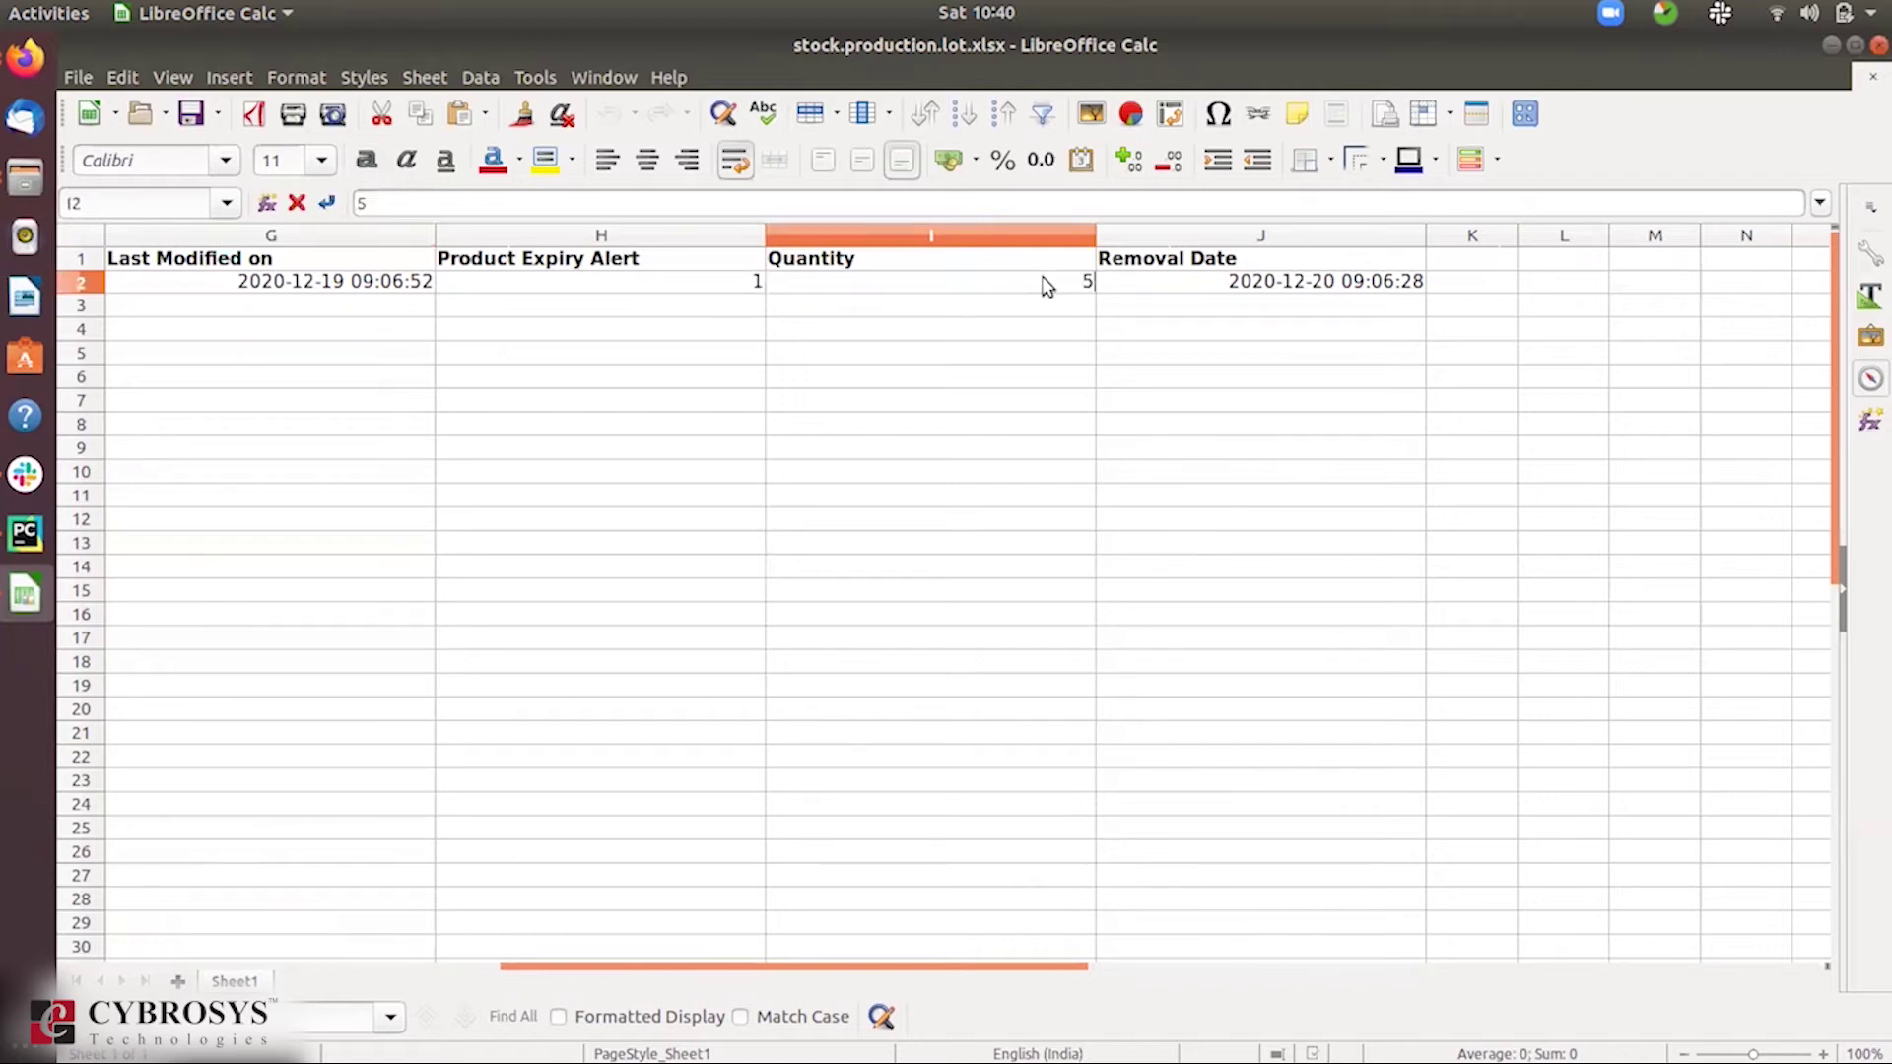
{"action": "left_click", "coordinate": [1138, 501]}
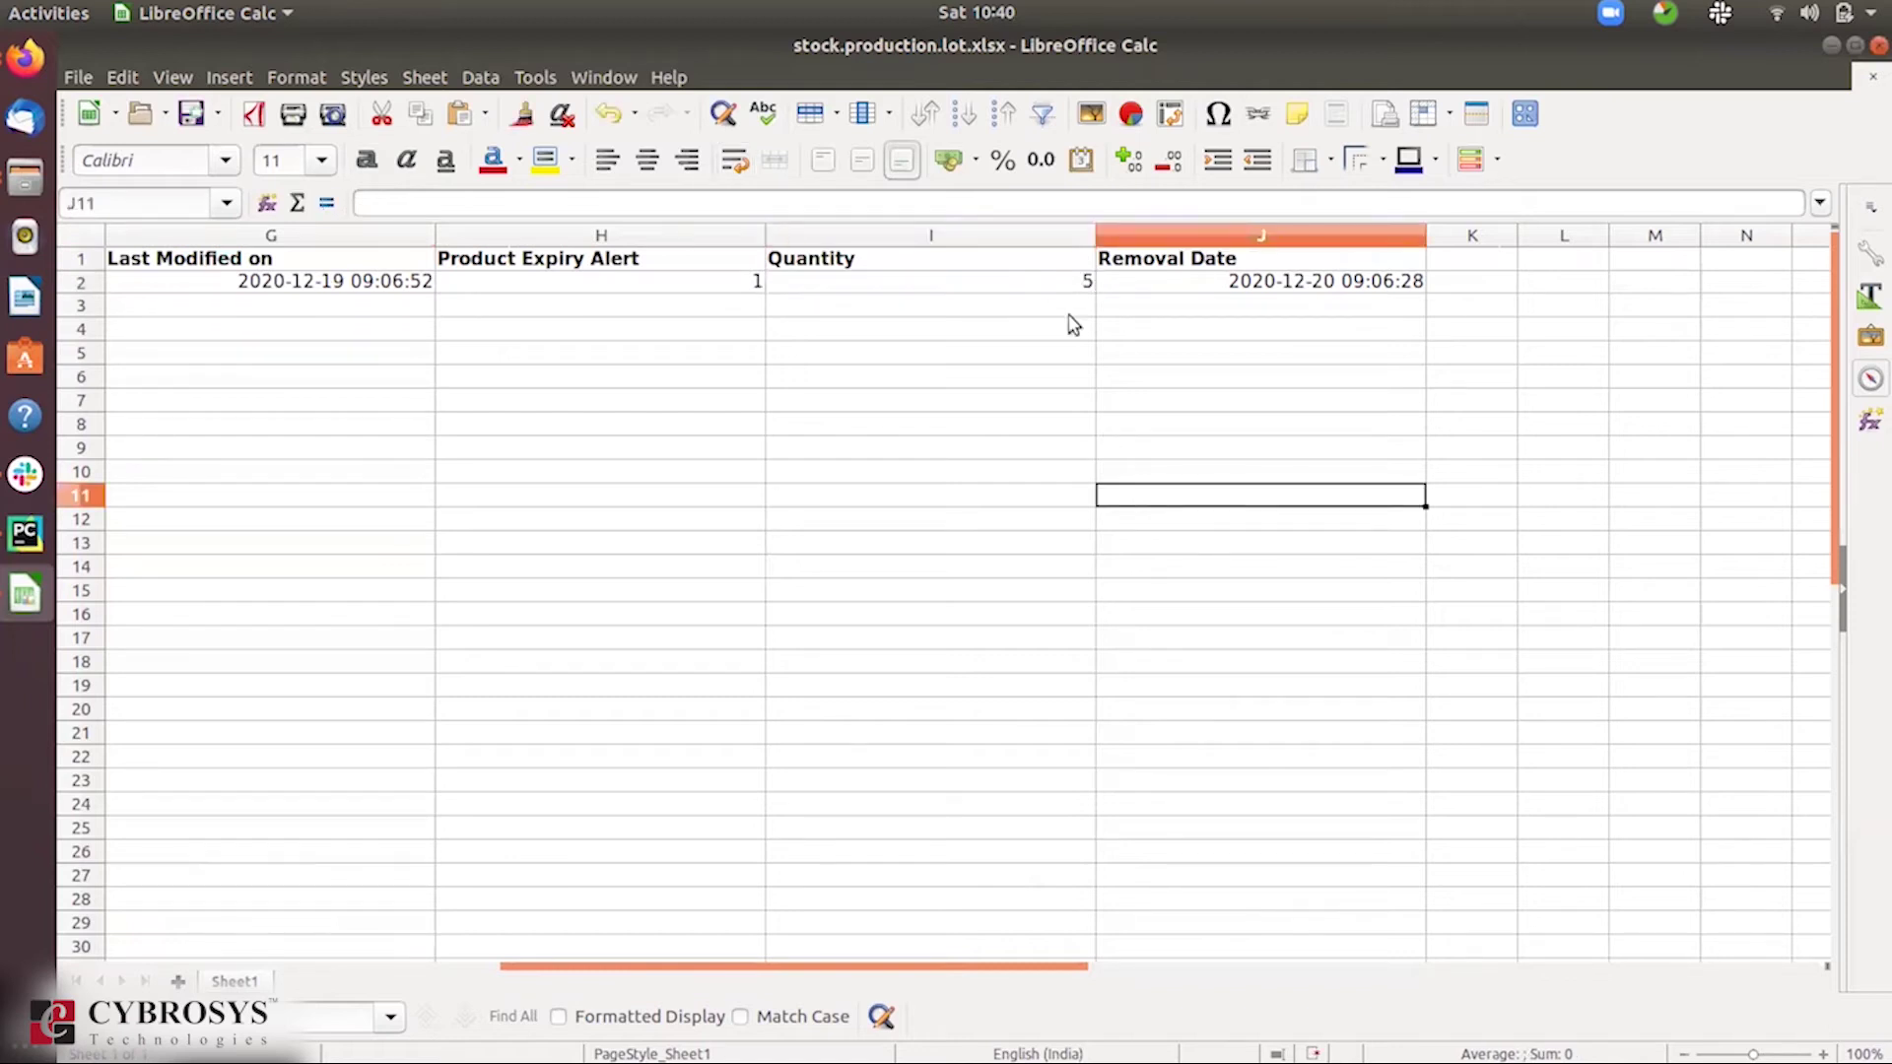
{"action": "left_click", "coordinate": [1057, 286]}
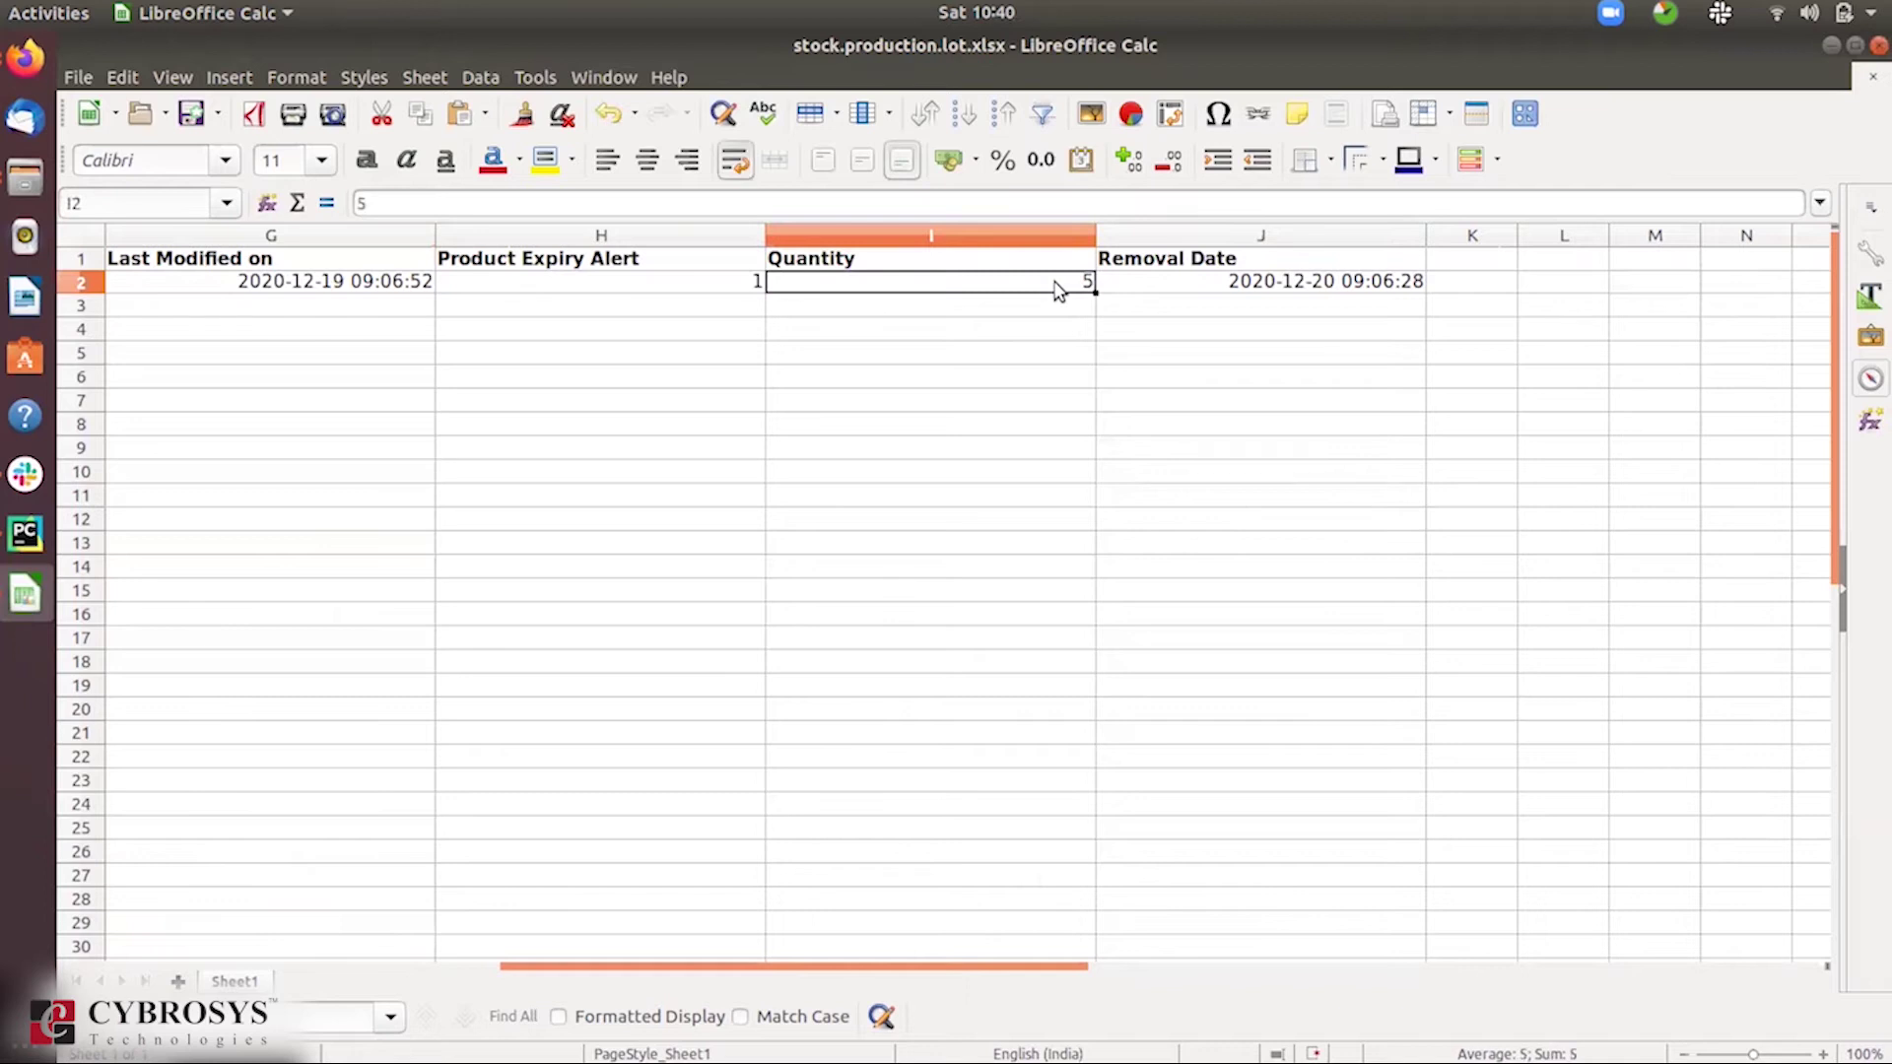
{"action": "left_click", "coordinate": [949, 499]}
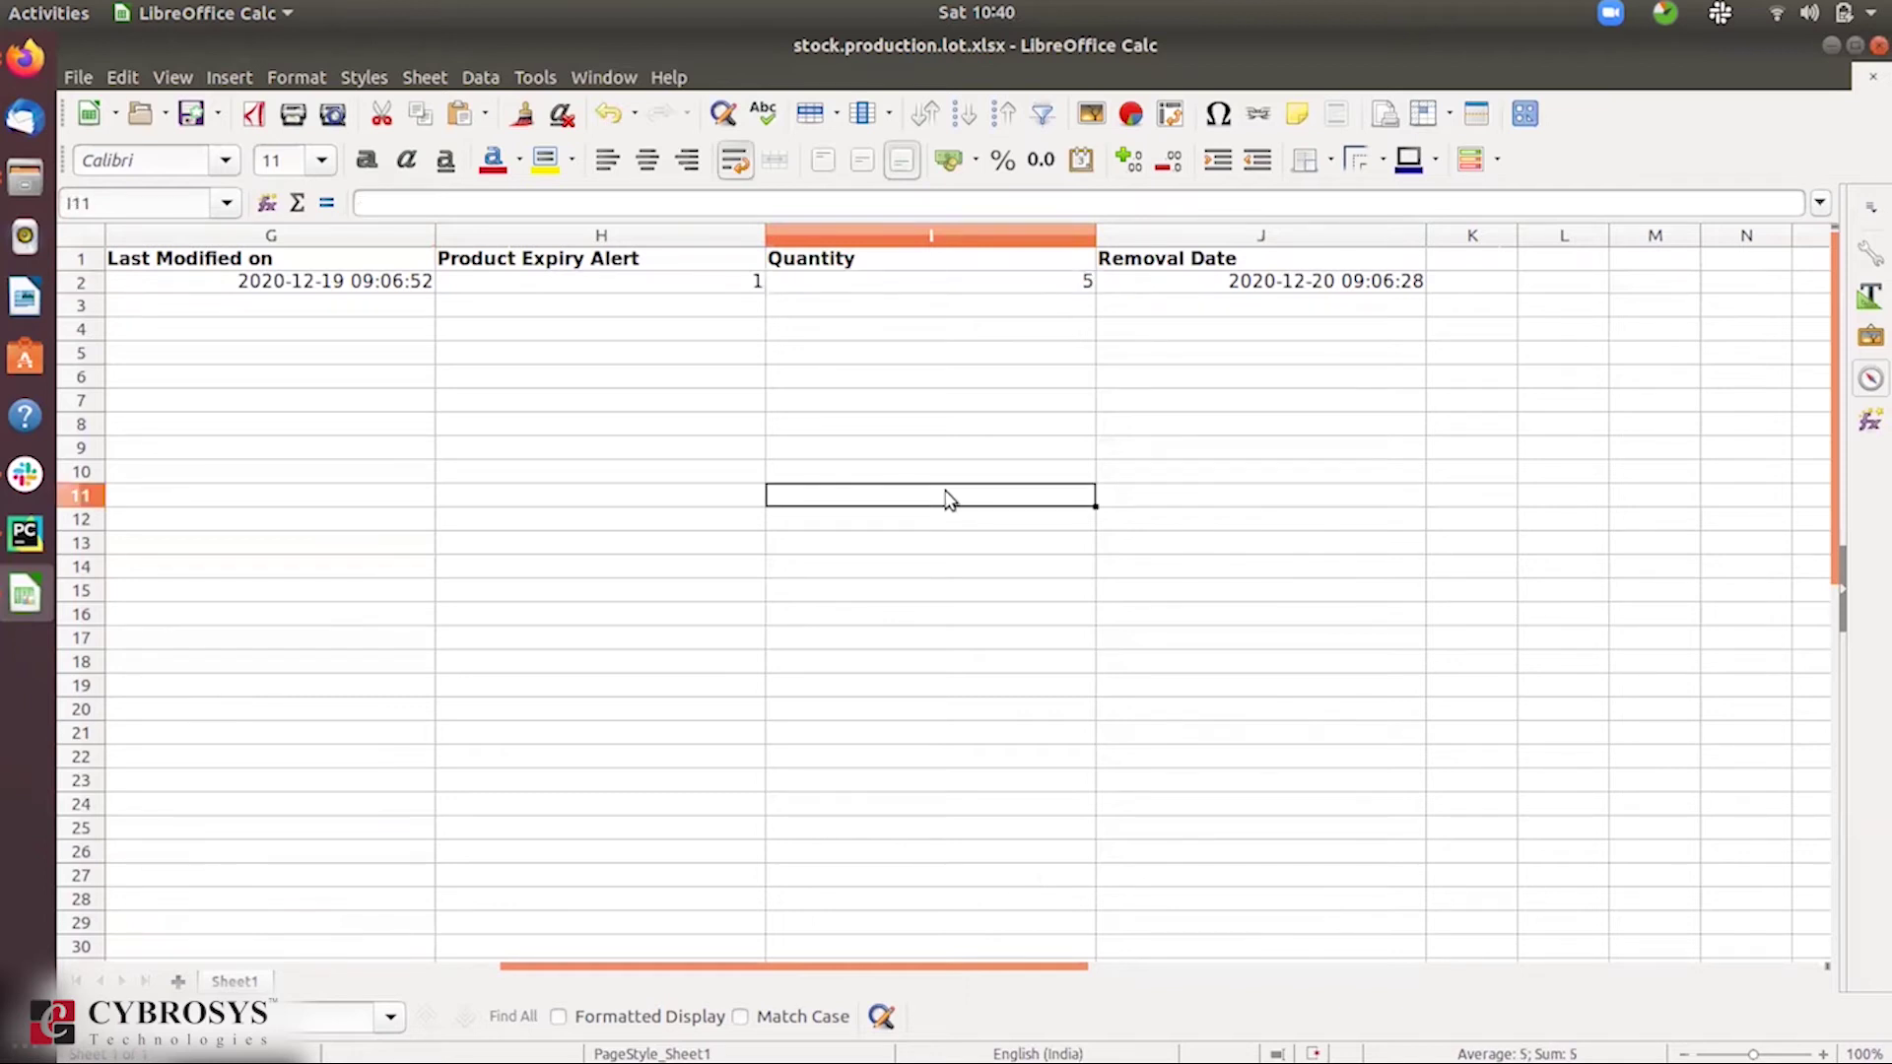
Save the sheet, keeping the Microsoft Excel 2007-2013 XML format.
{"action": "key", "text": "ctrl+s"}
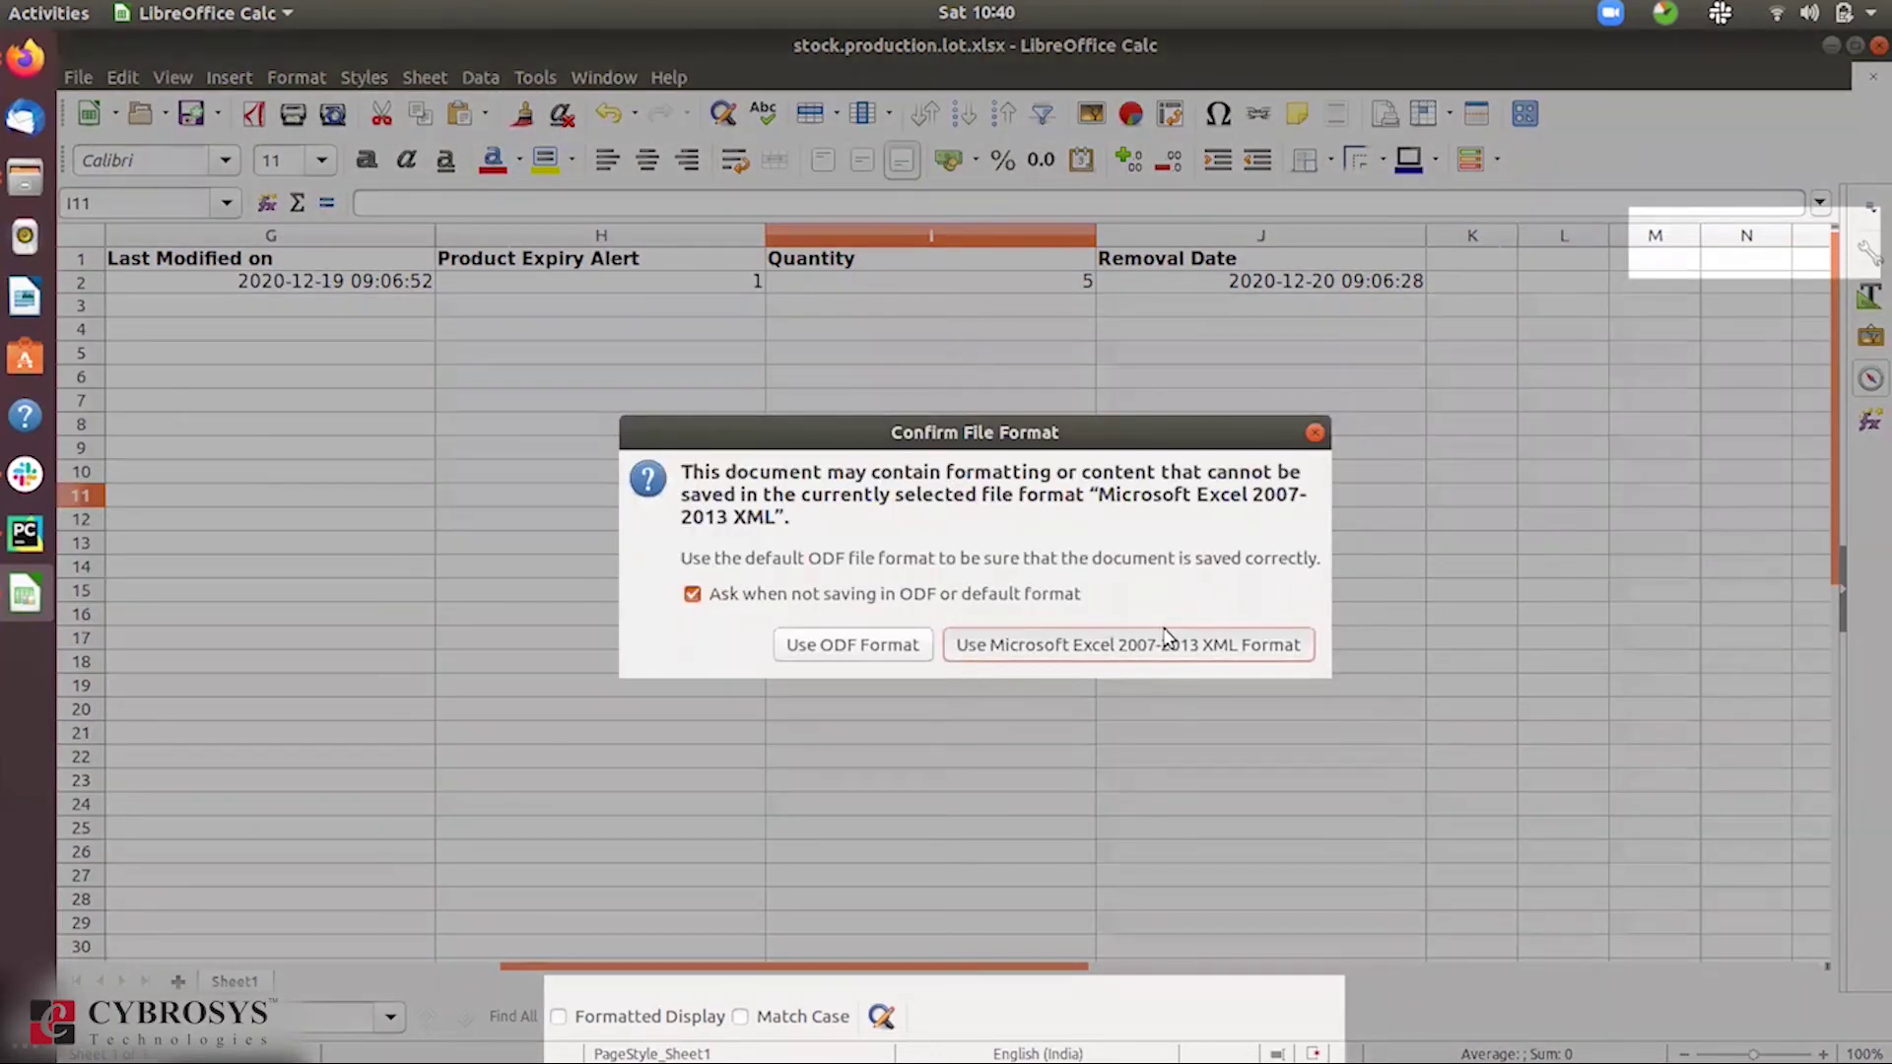
{"action": "left_click", "coordinate": [1166, 643]}
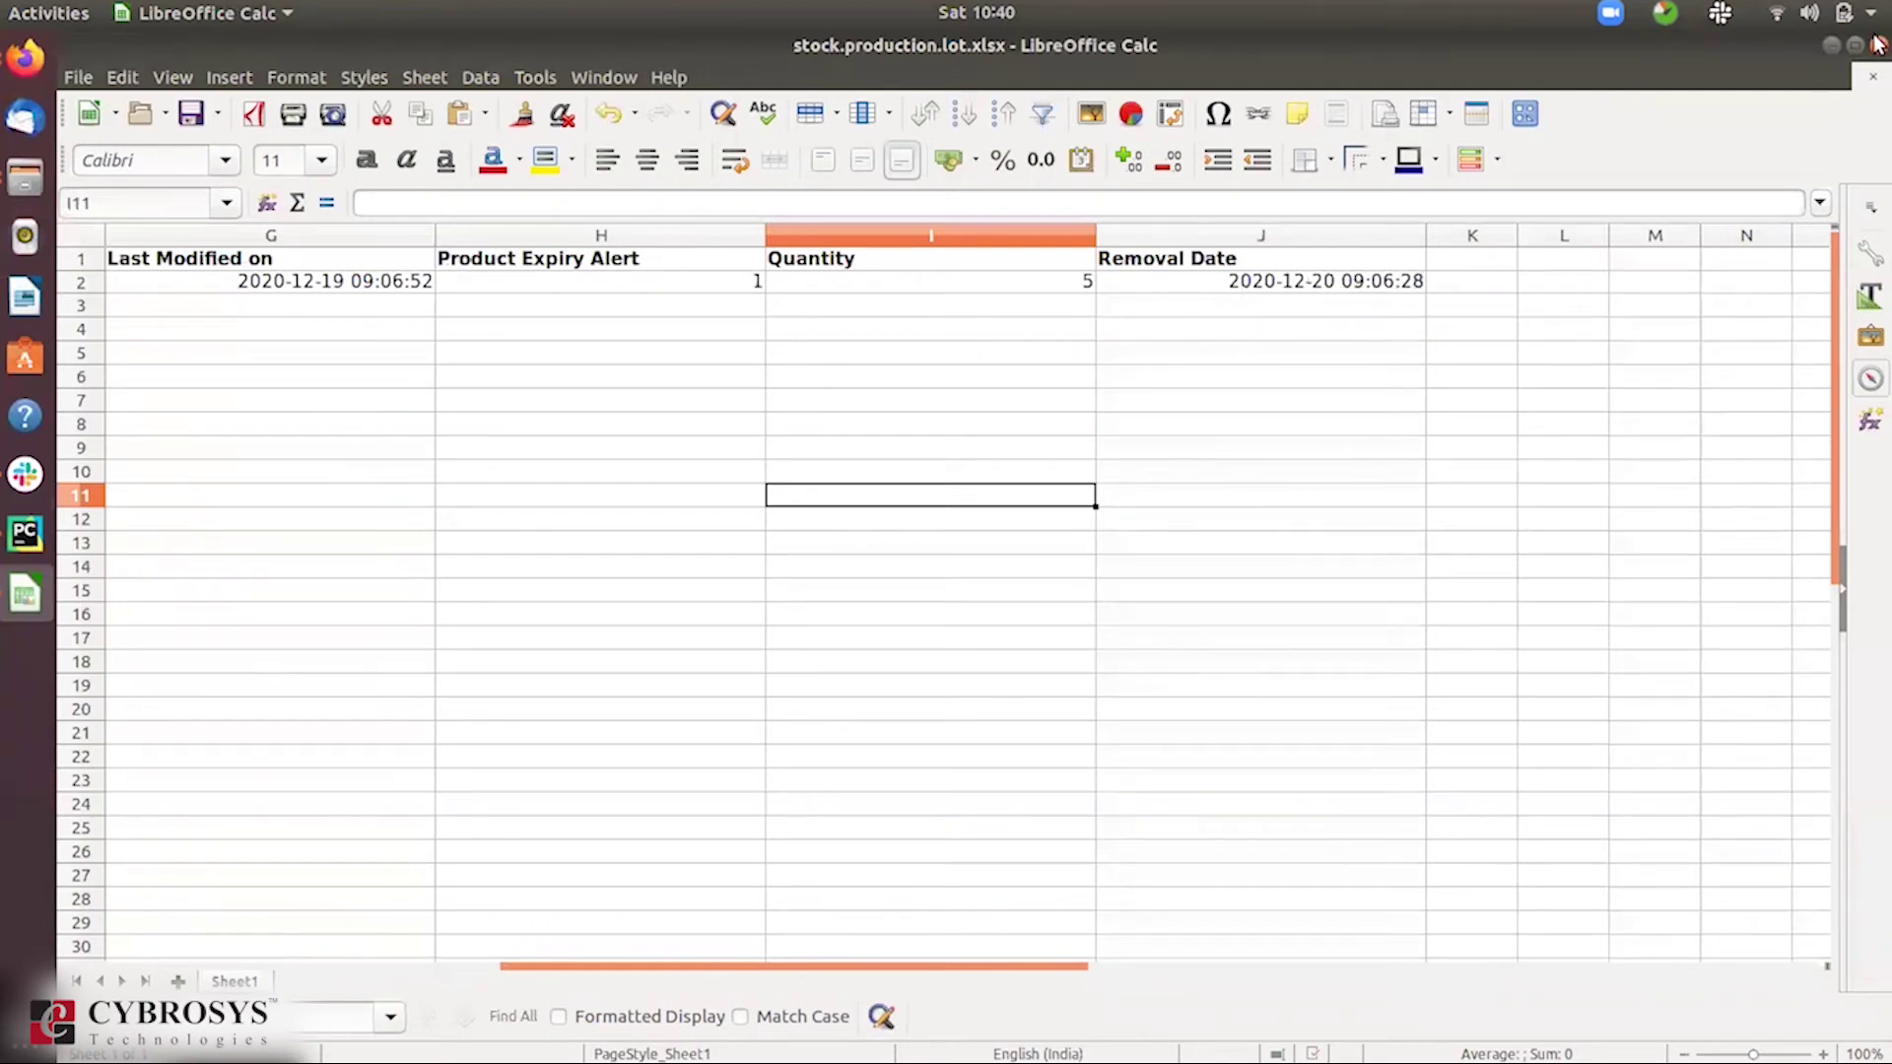
{"action": "left_click", "coordinate": [24, 59]}
Start an import on Odoo's Lots/Serial Numbers and upload the edited stock.production.lot.xlsx.
{"action": "left_click", "coordinate": [233, 135]}
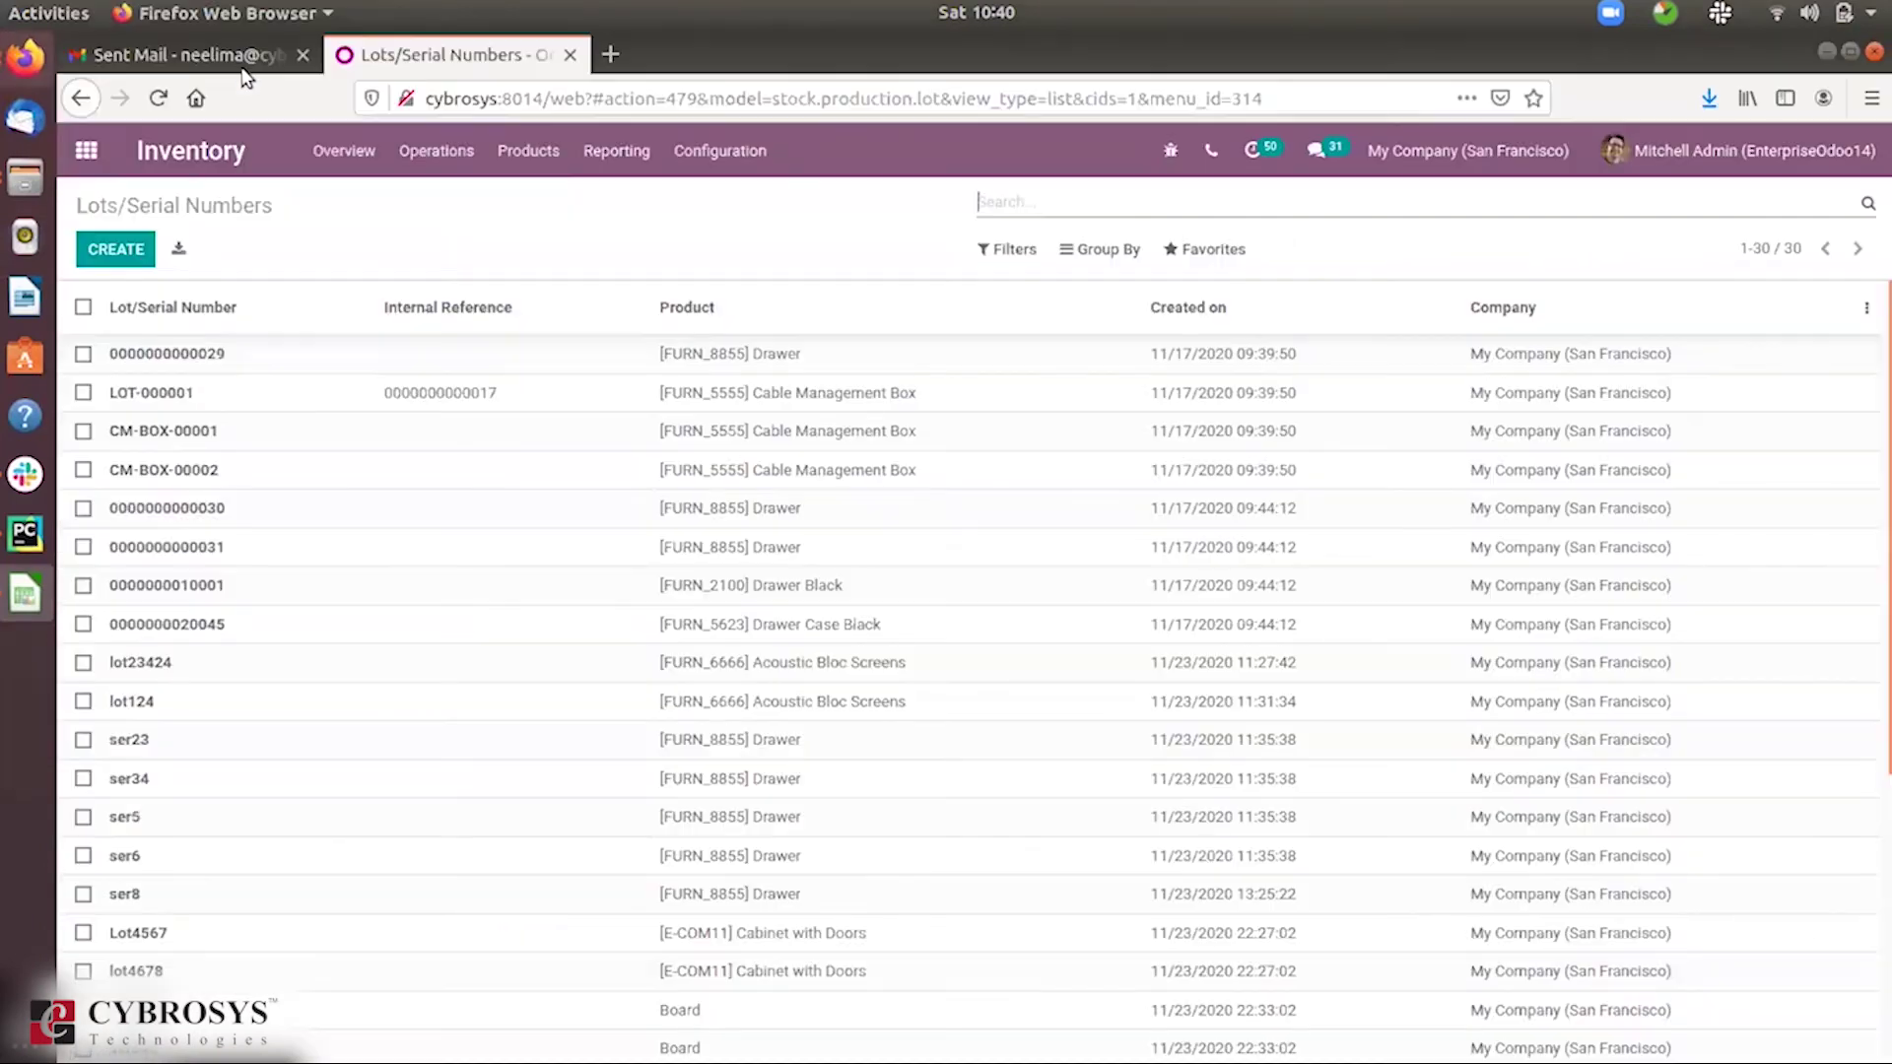
{"action": "left_click", "coordinate": [1234, 247]}
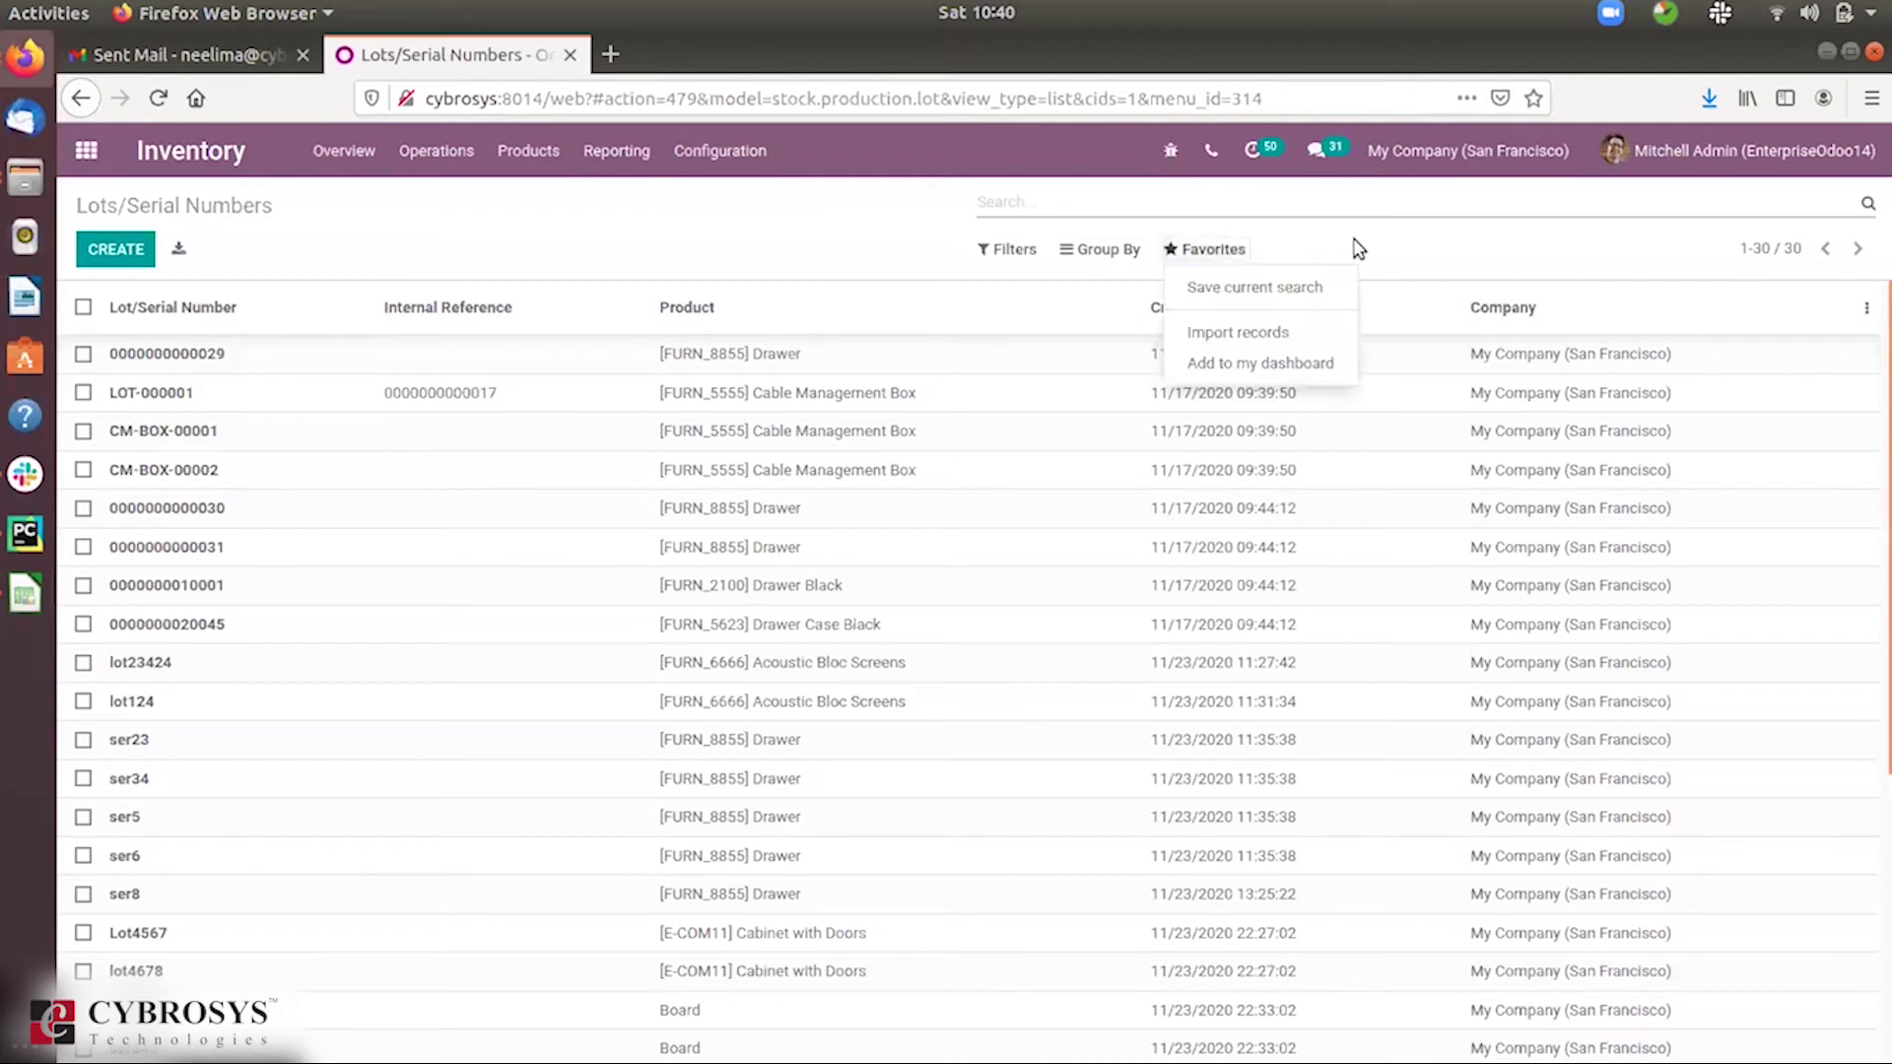
{"action": "left_click", "coordinate": [1250, 335]}
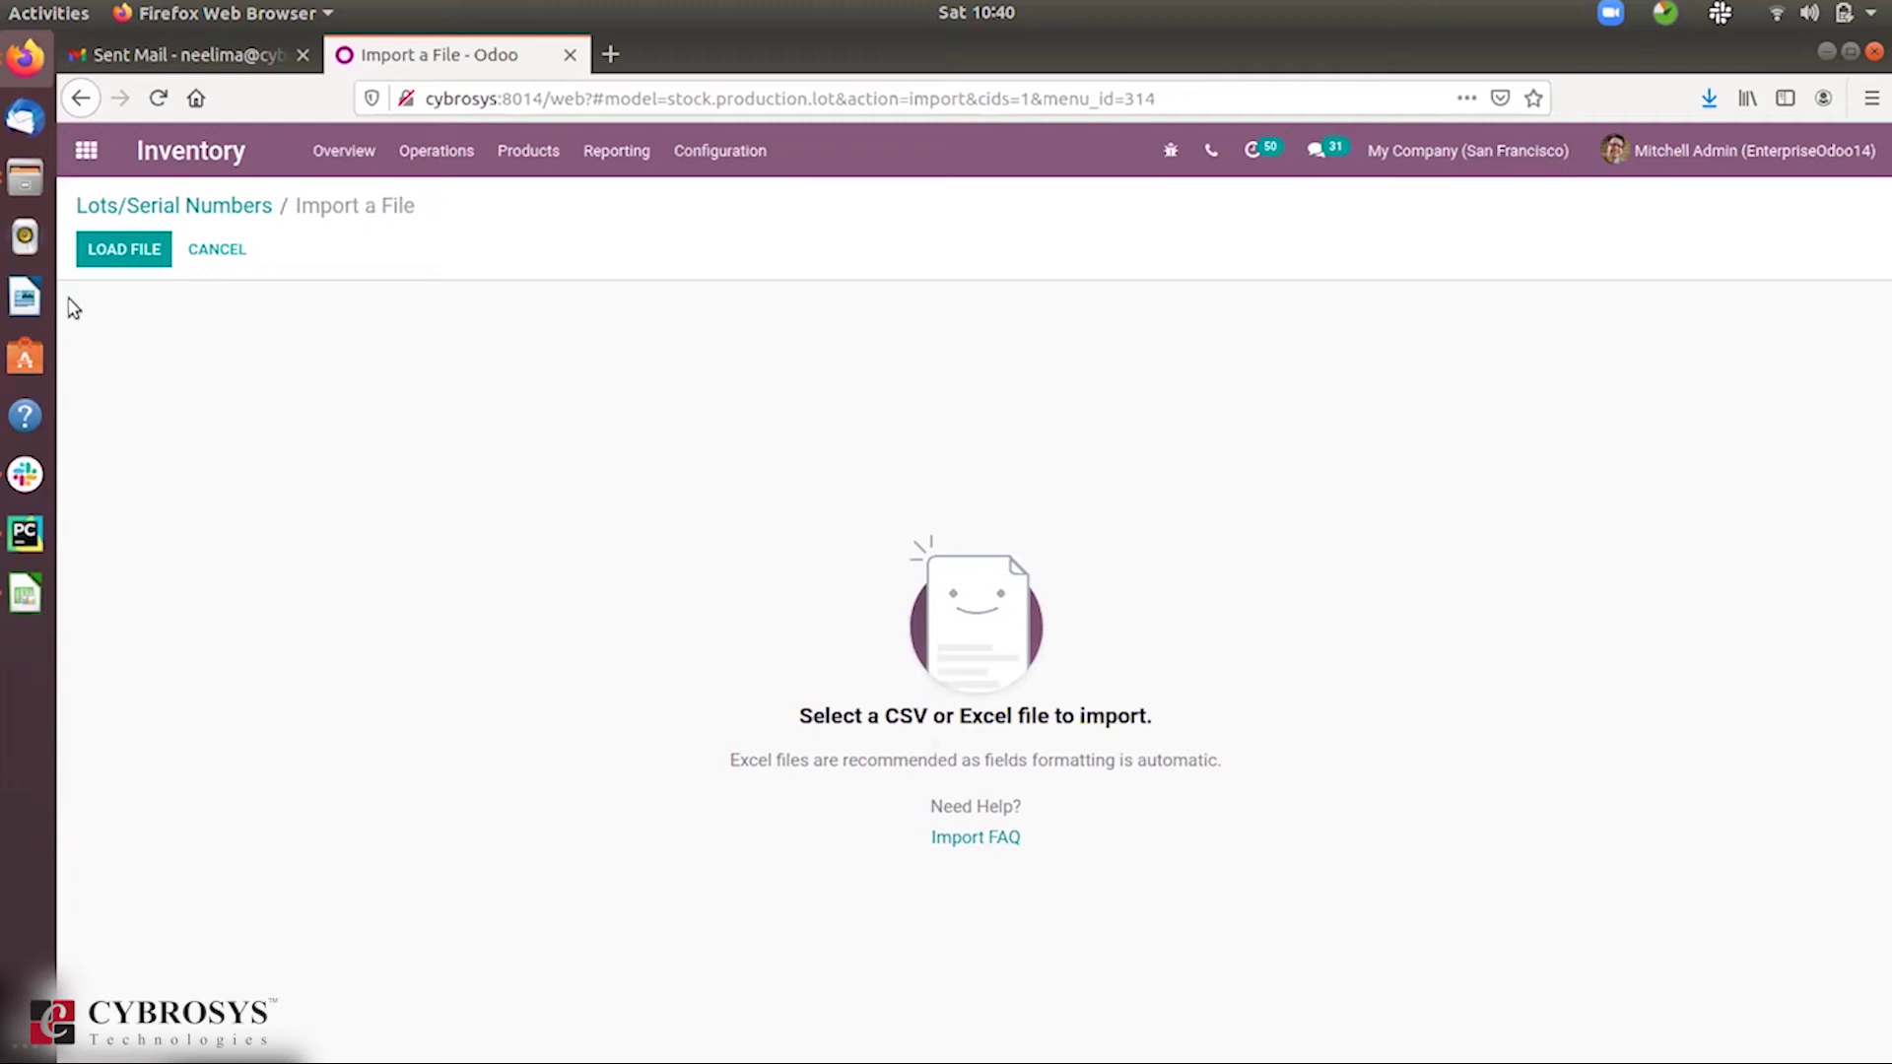
{"action": "left_click", "coordinate": [121, 253]}
{"action": "left_click", "coordinate": [577, 450]}
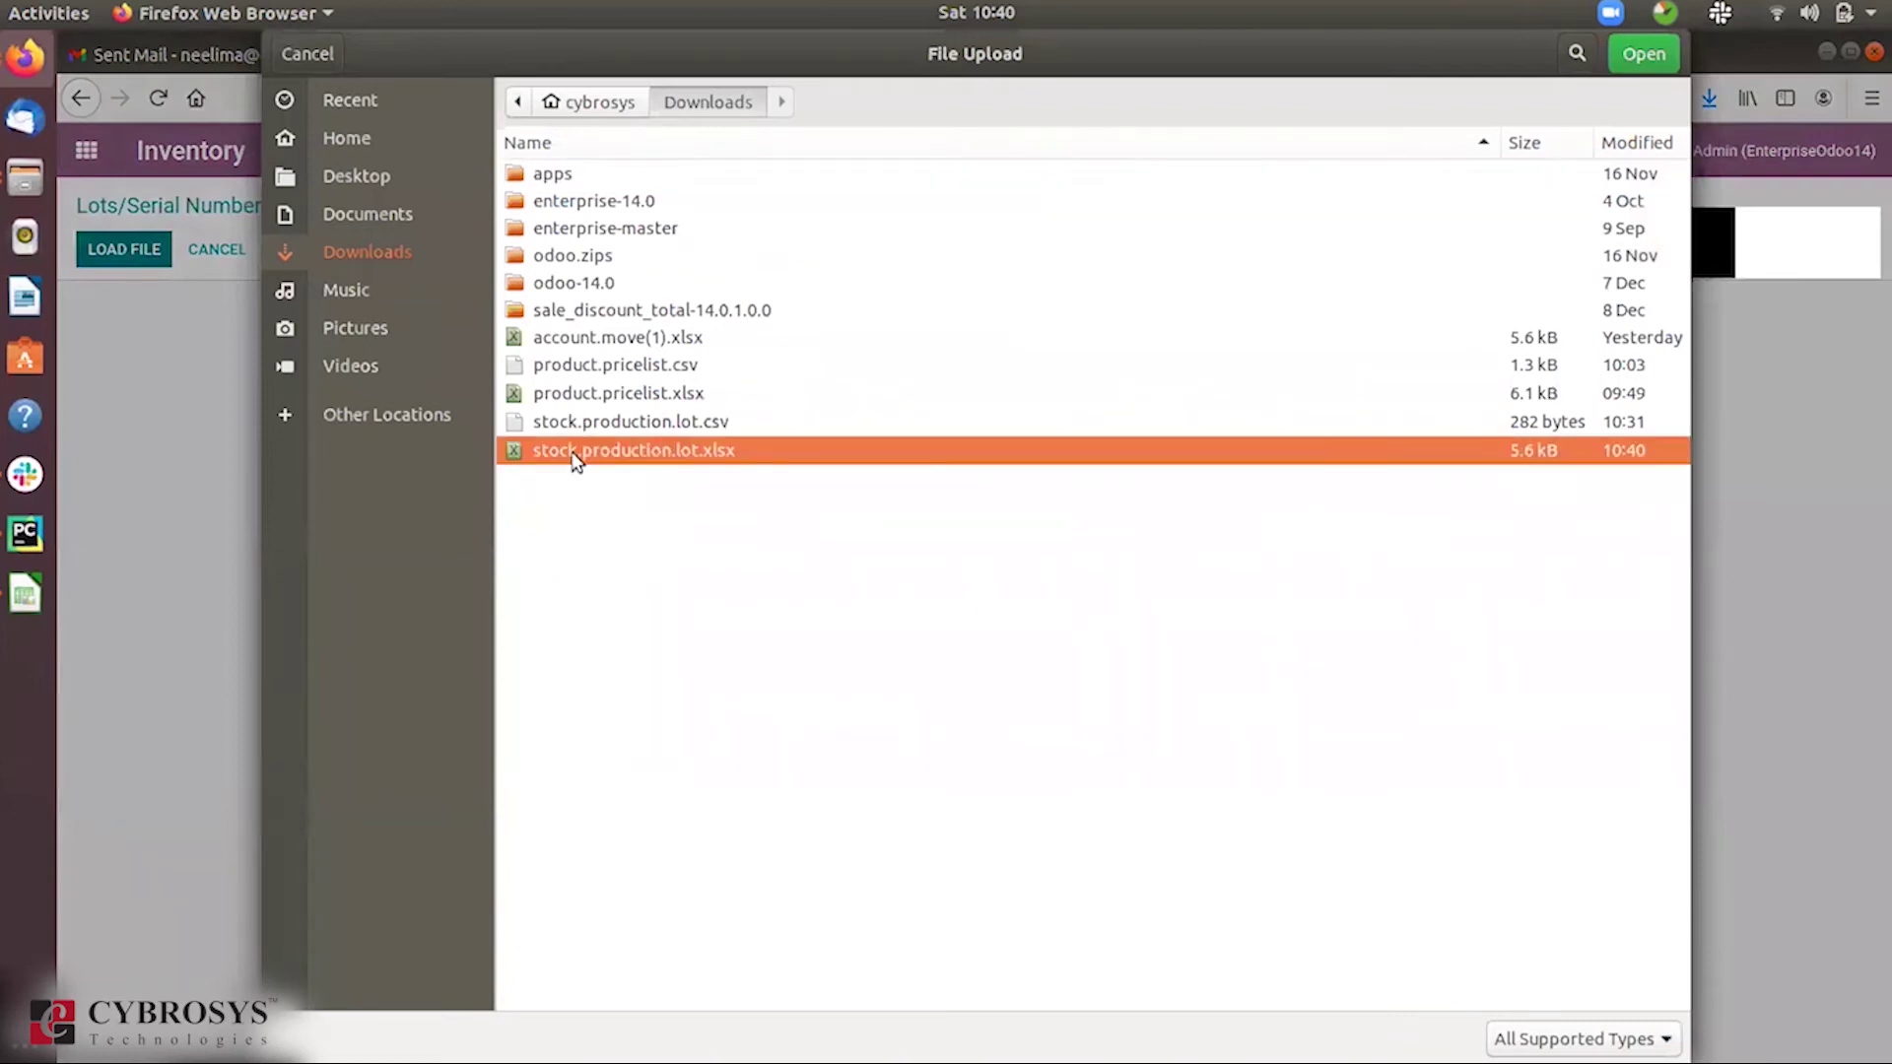
{"action": "left_click", "coordinate": [1639, 51]}
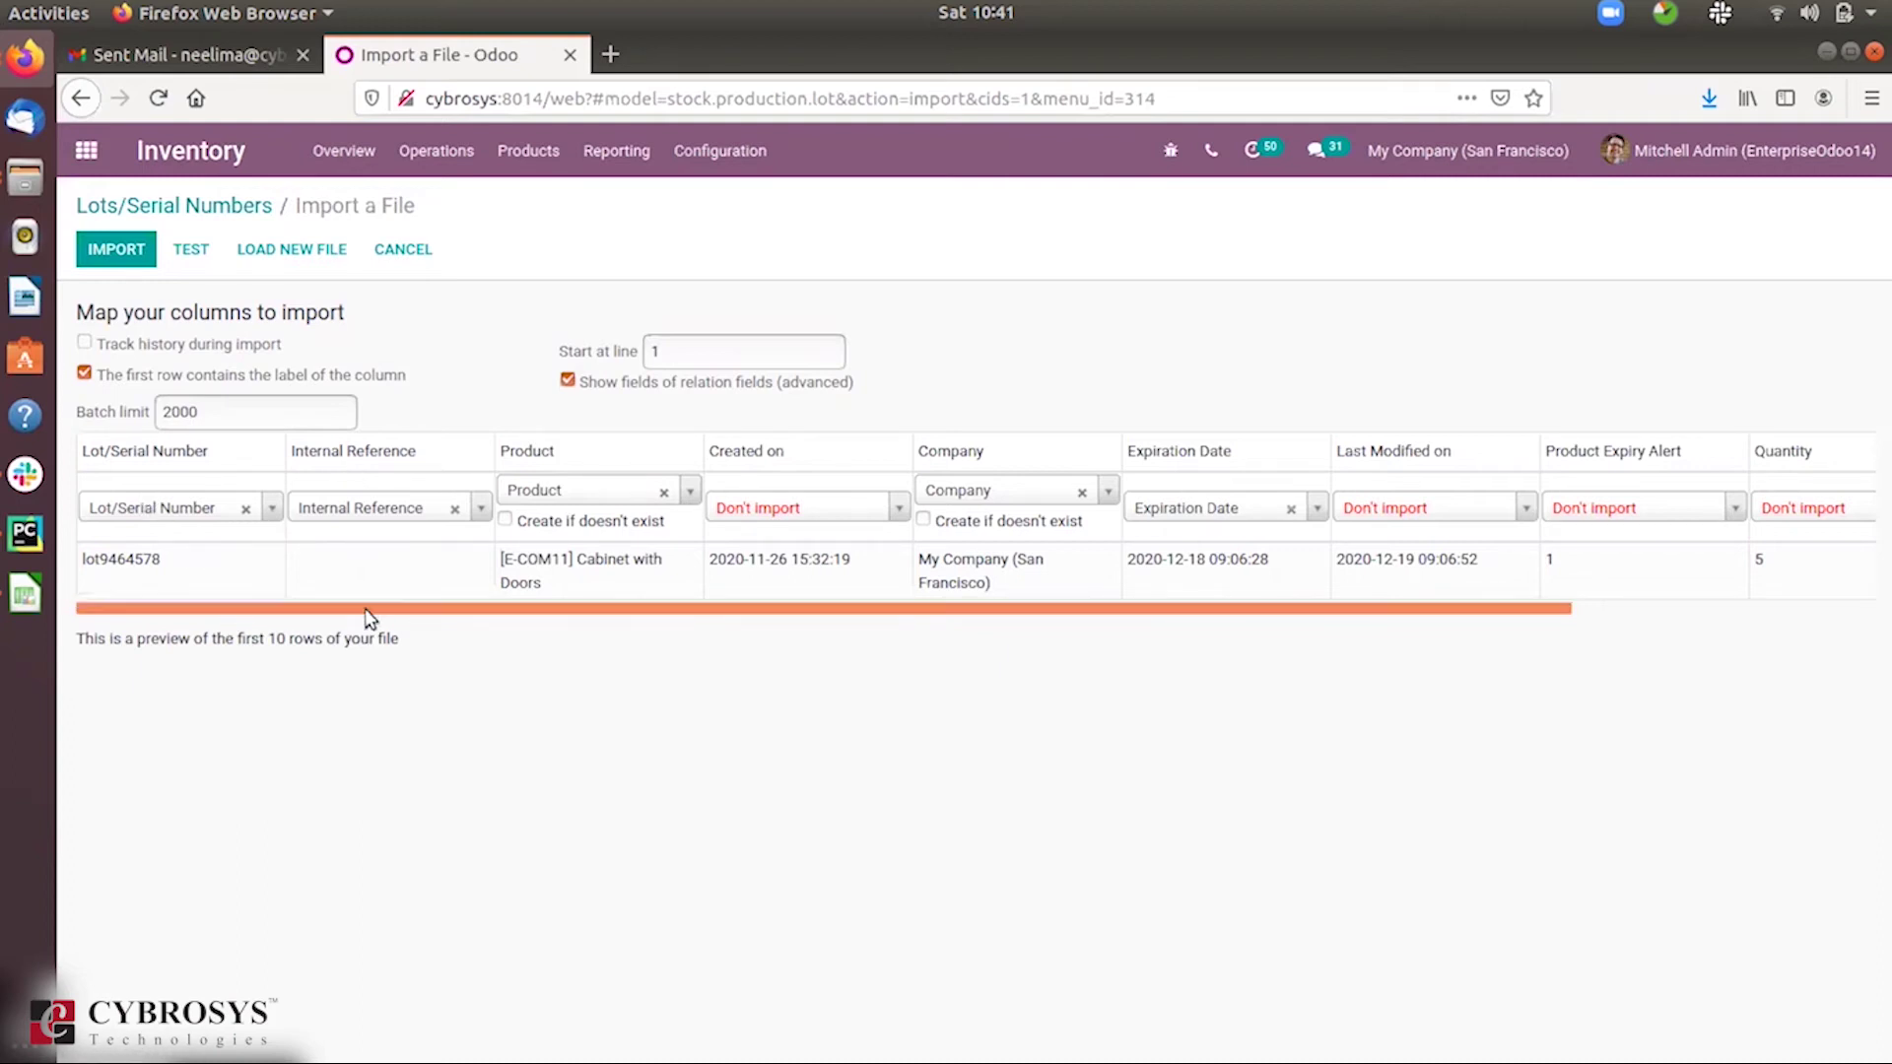
{"action": "left_click_drag", "start_coordinate": [367, 611], "coordinate": [596, 596]}
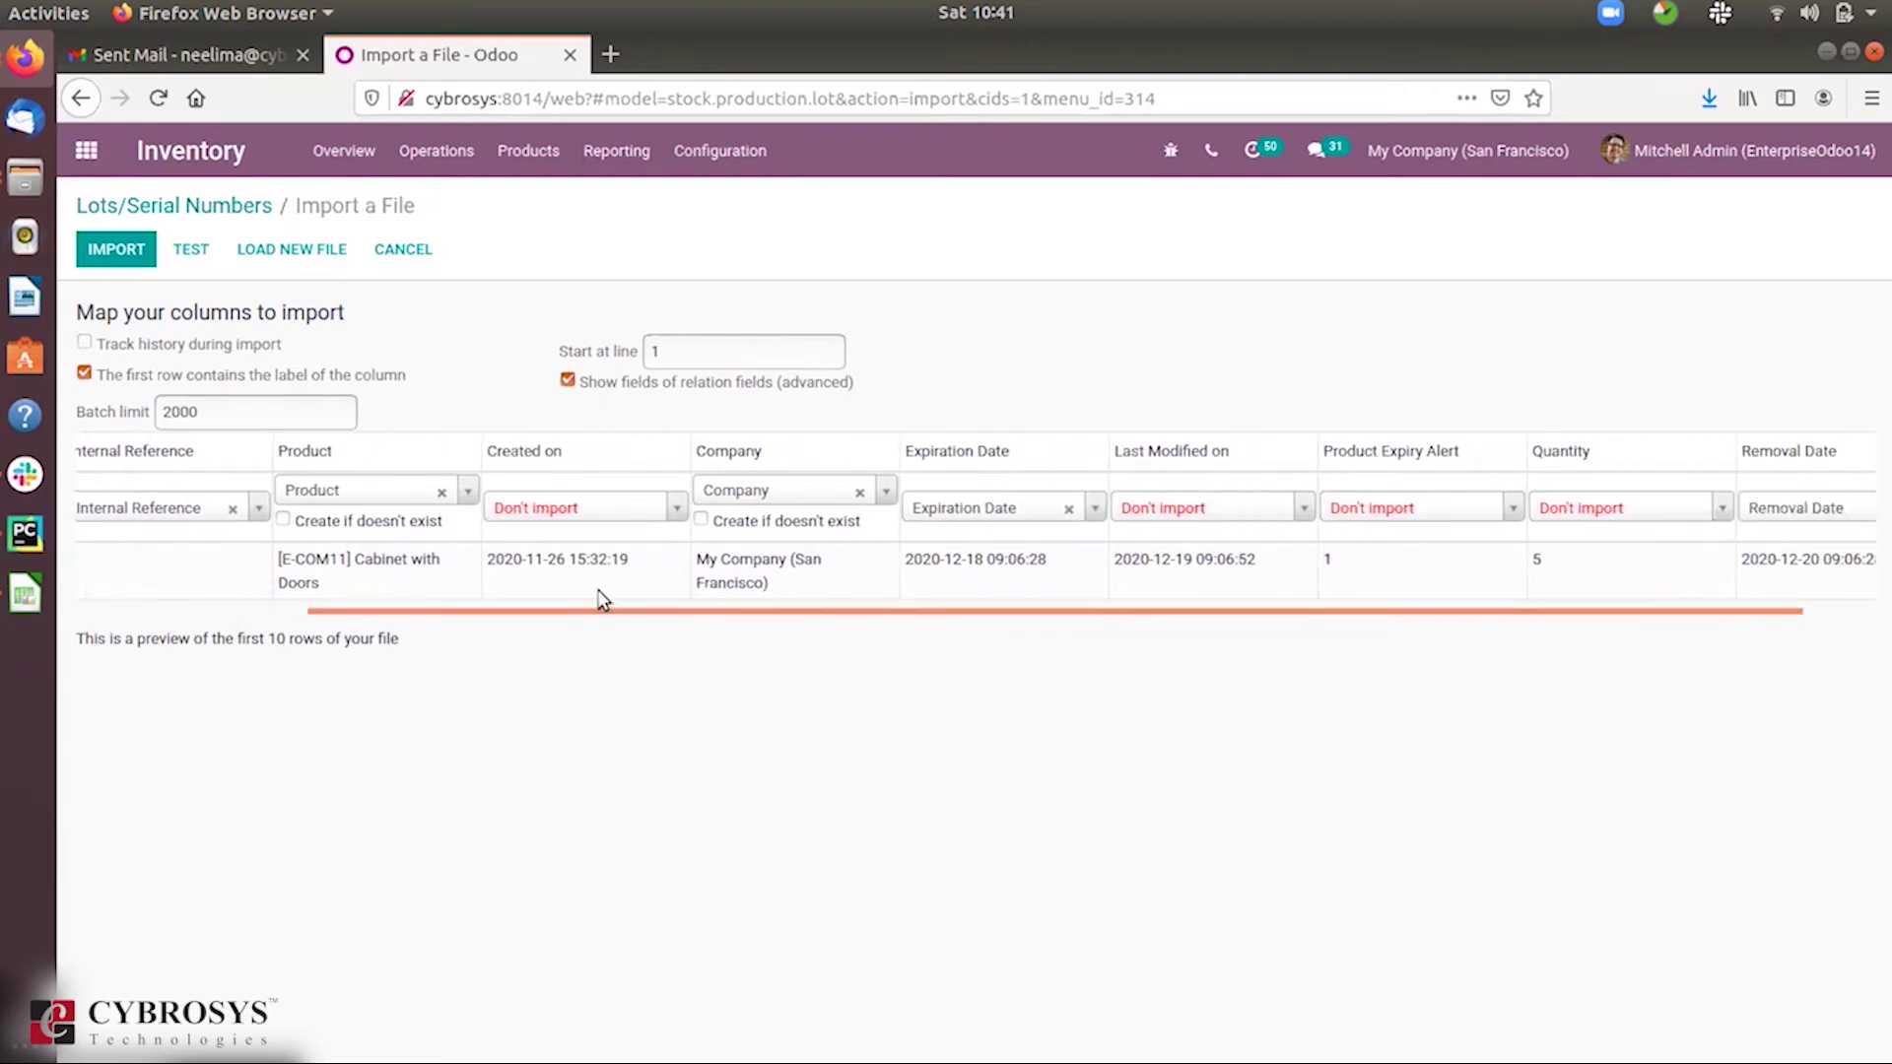
{"action": "left_click", "coordinate": [533, 509]}
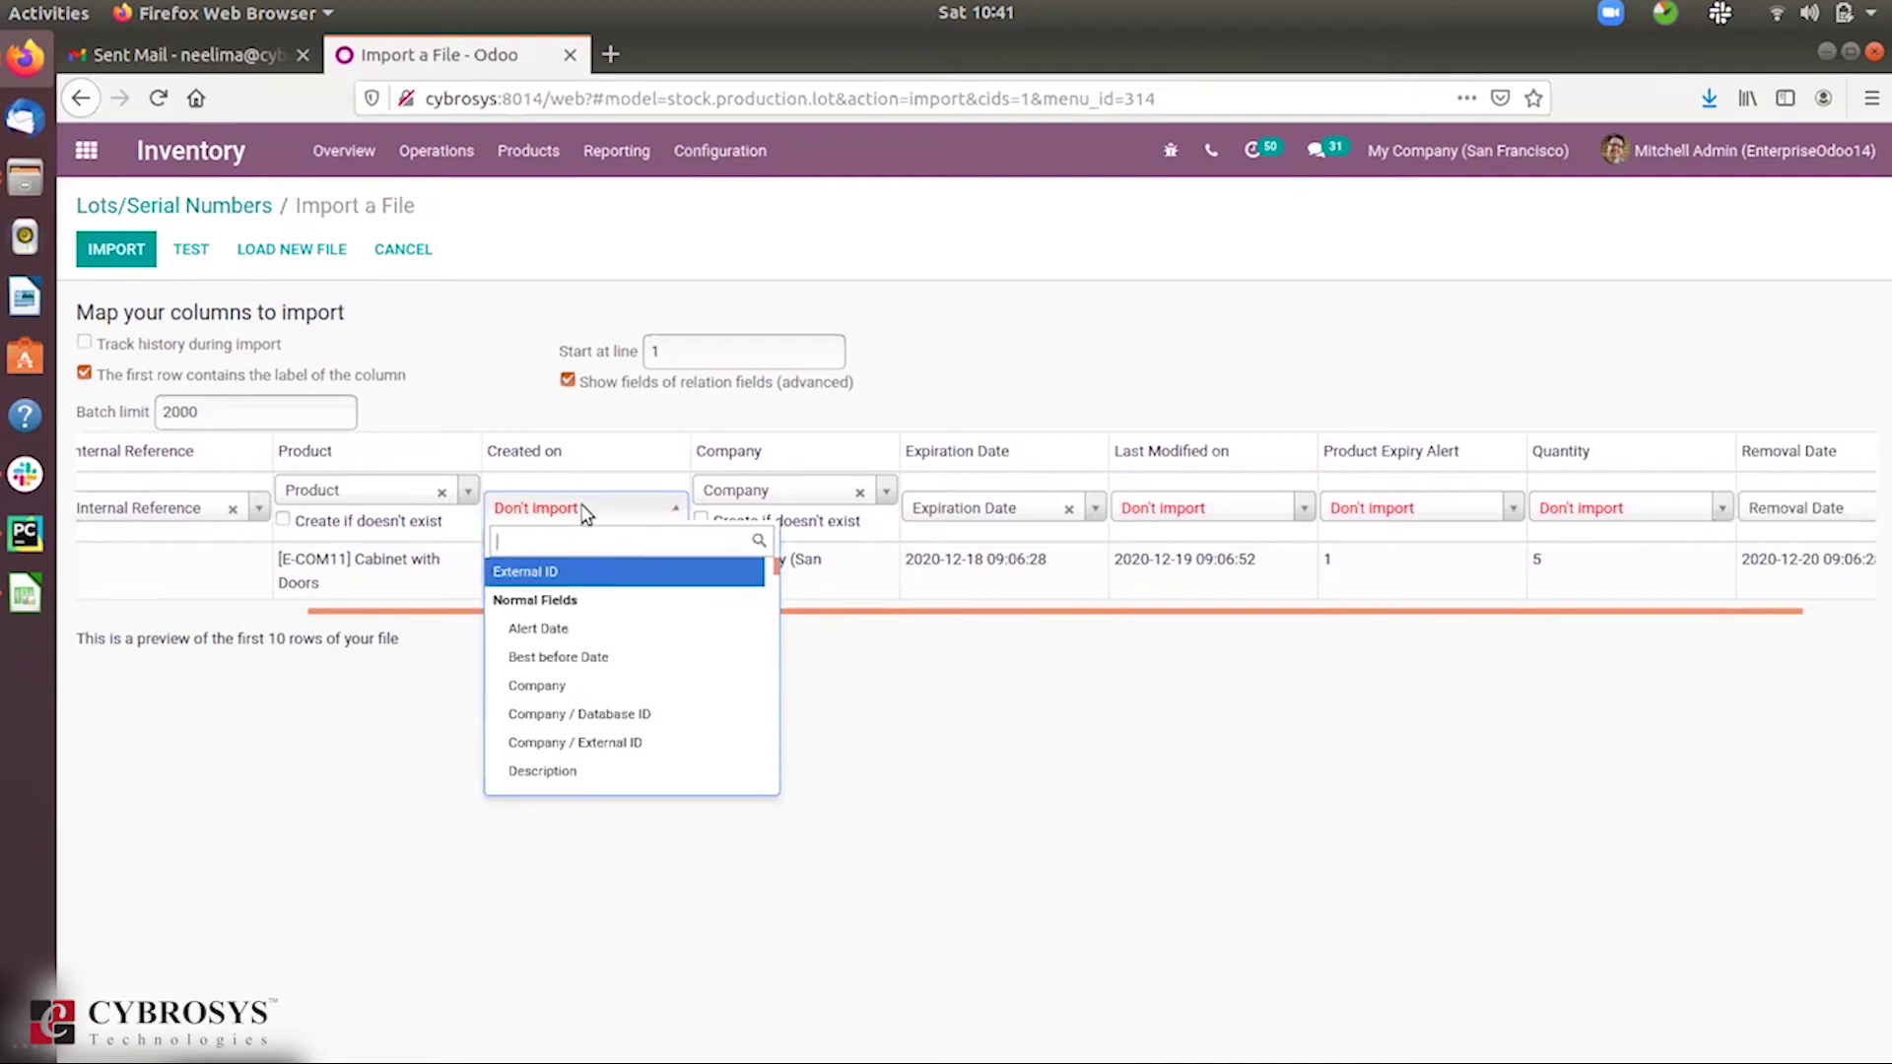
{"action": "type", "text": "sd"}
{"action": "key", "text": "BackSpace"}
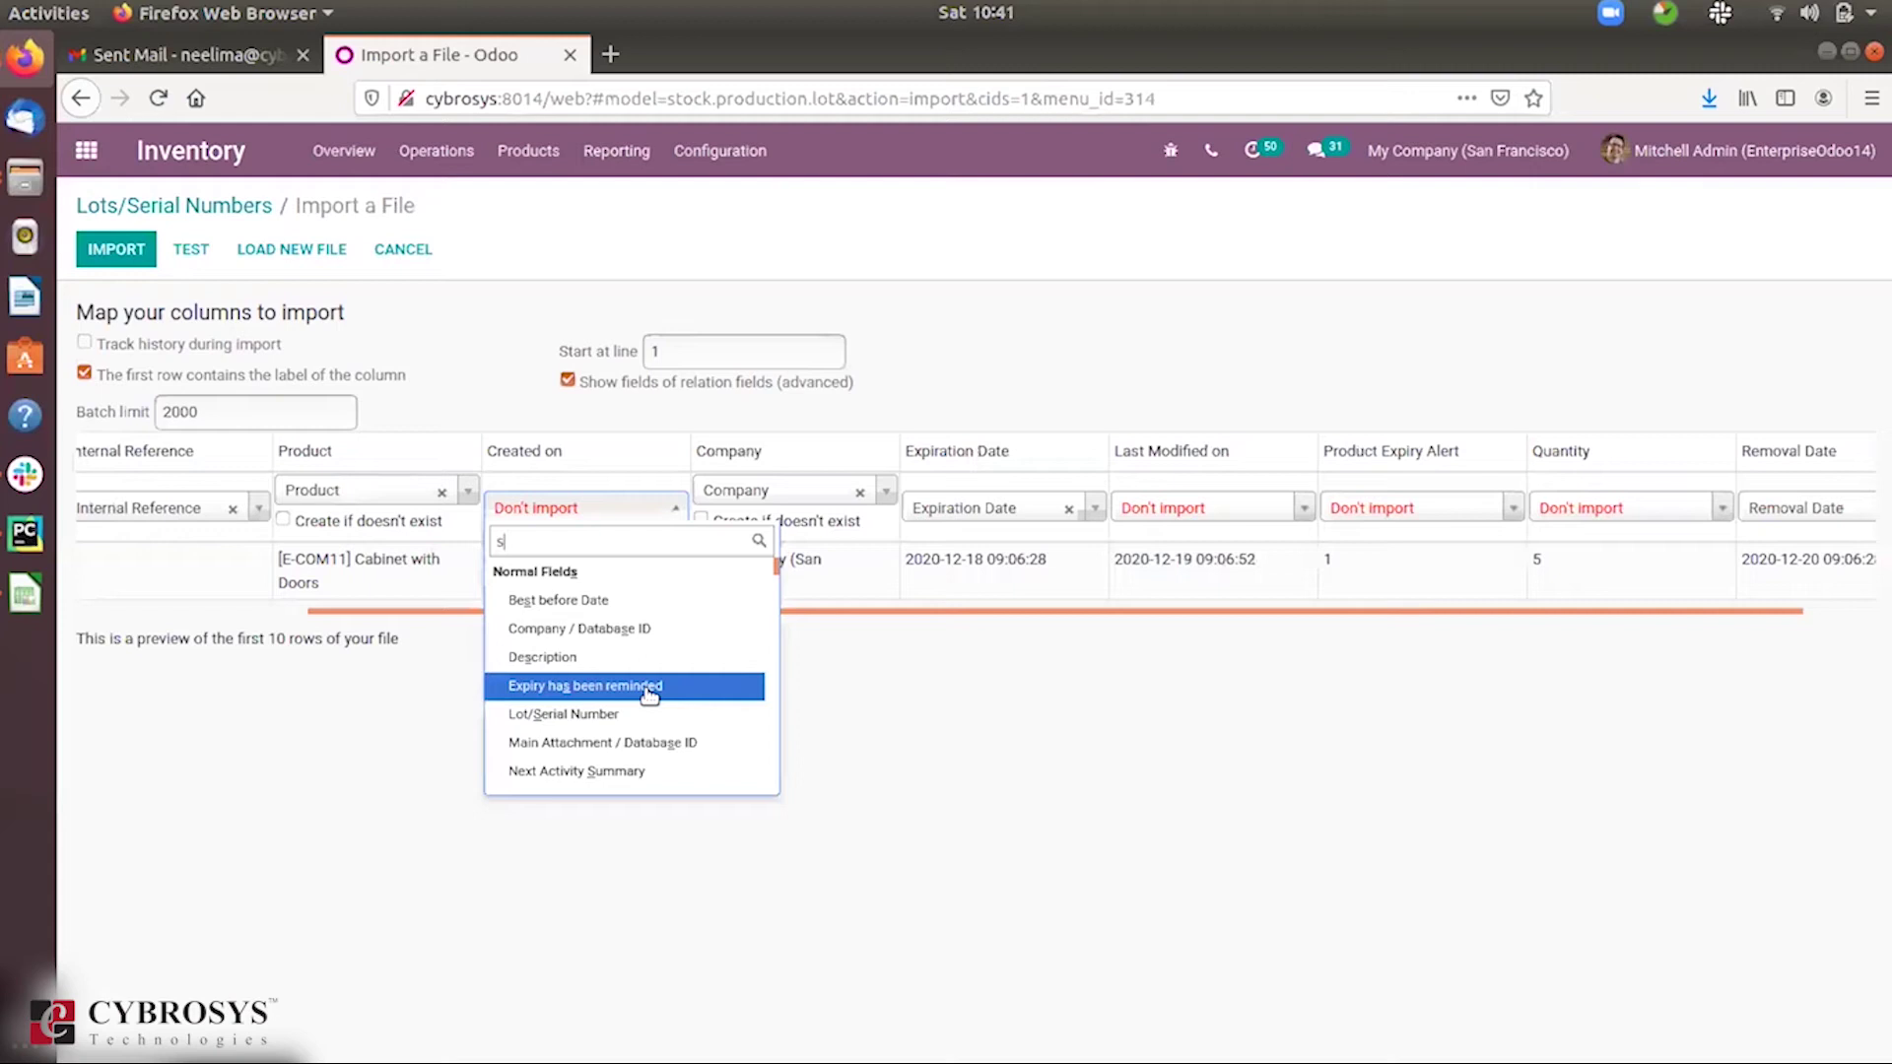
{"action": "left_click", "coordinate": [664, 416]}
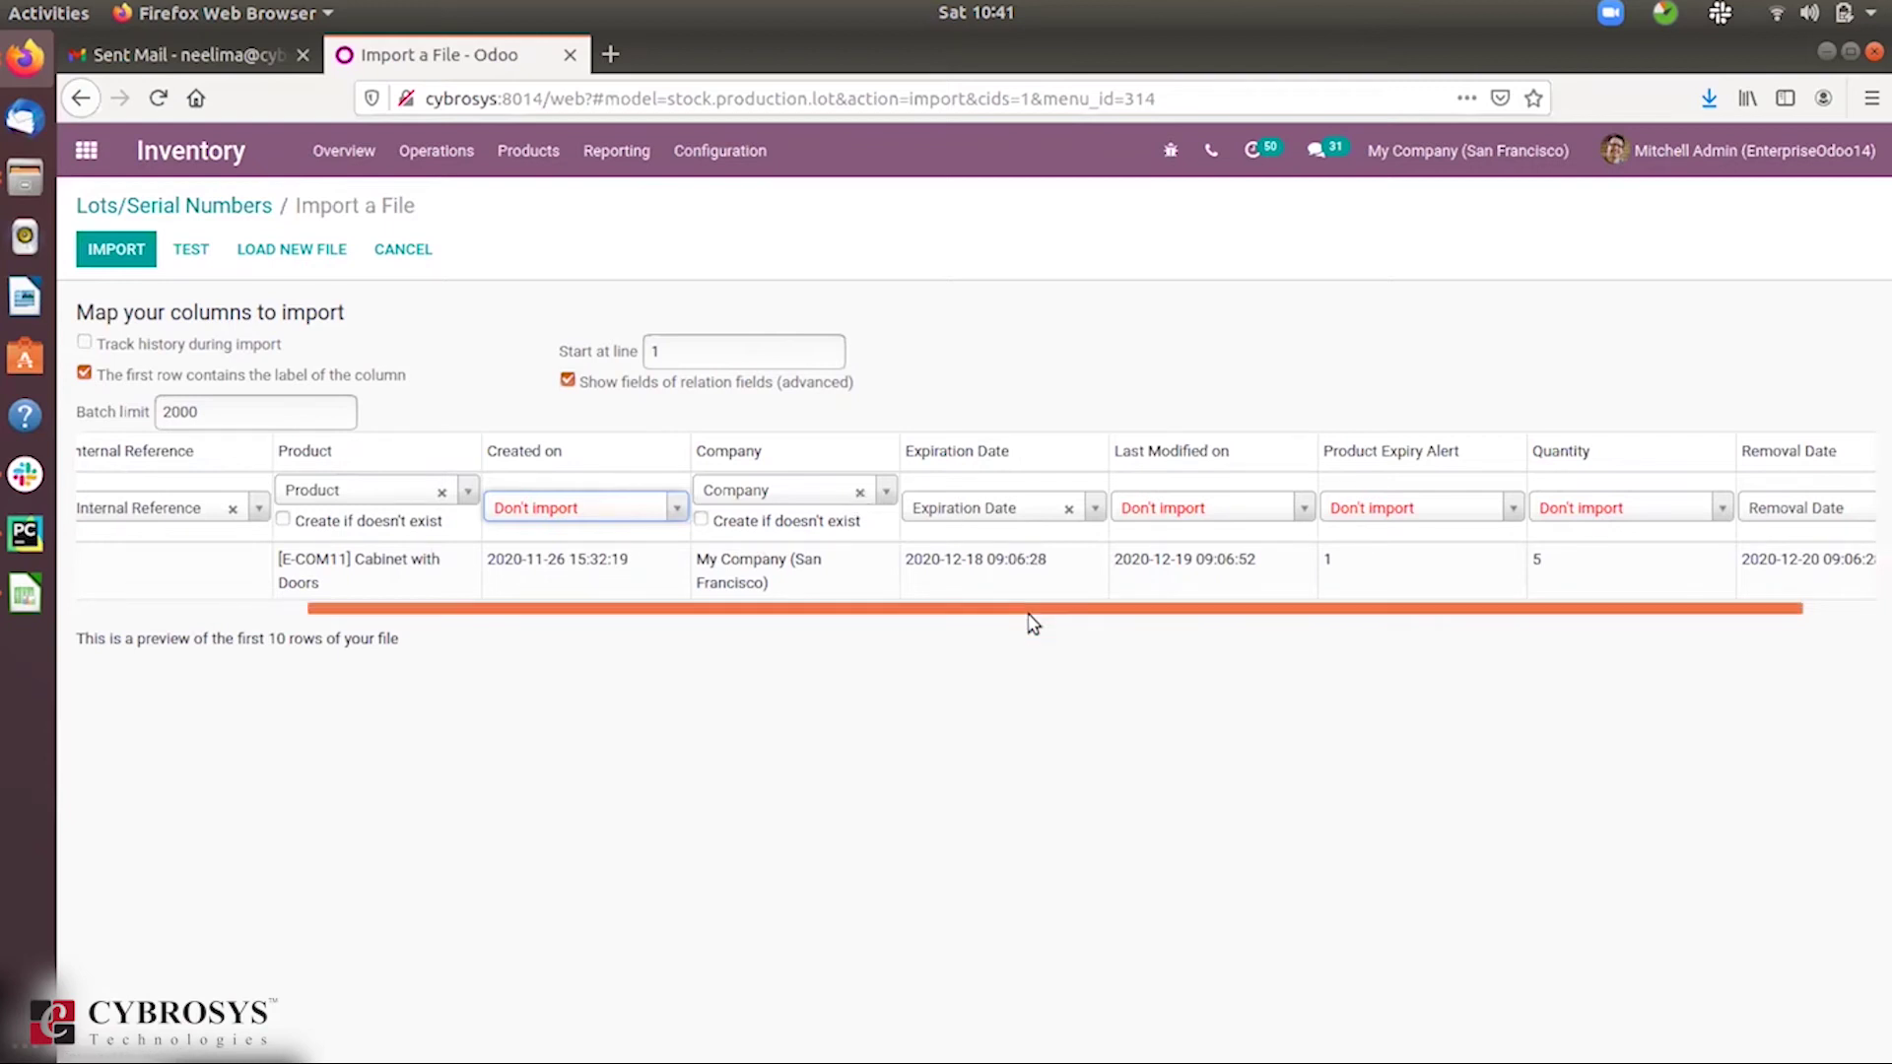
{"action": "scroll", "coordinate": [1032, 626], "scroll_direction": "left", "scroll_amount": 5}
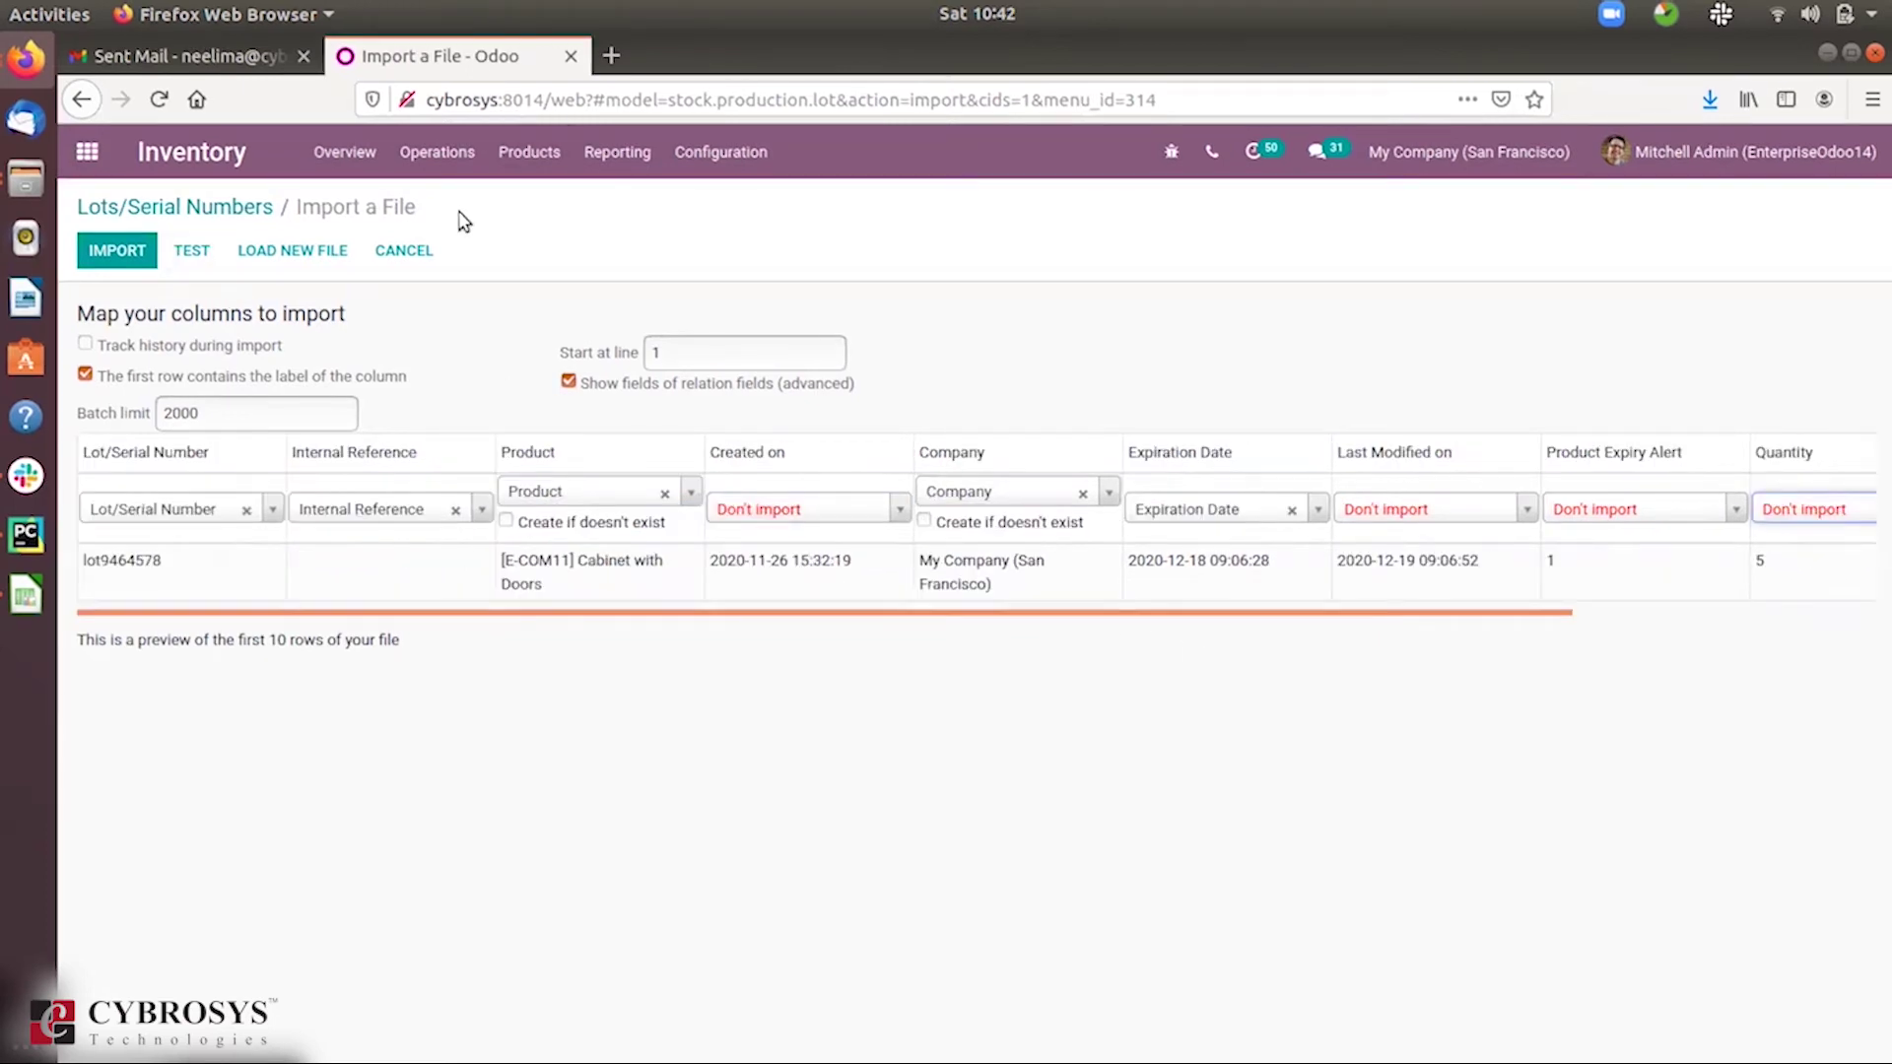
Test the import, then retest with the Product and Lot/Serial Number columns skipped.
{"action": "left_click", "coordinate": [192, 251]}
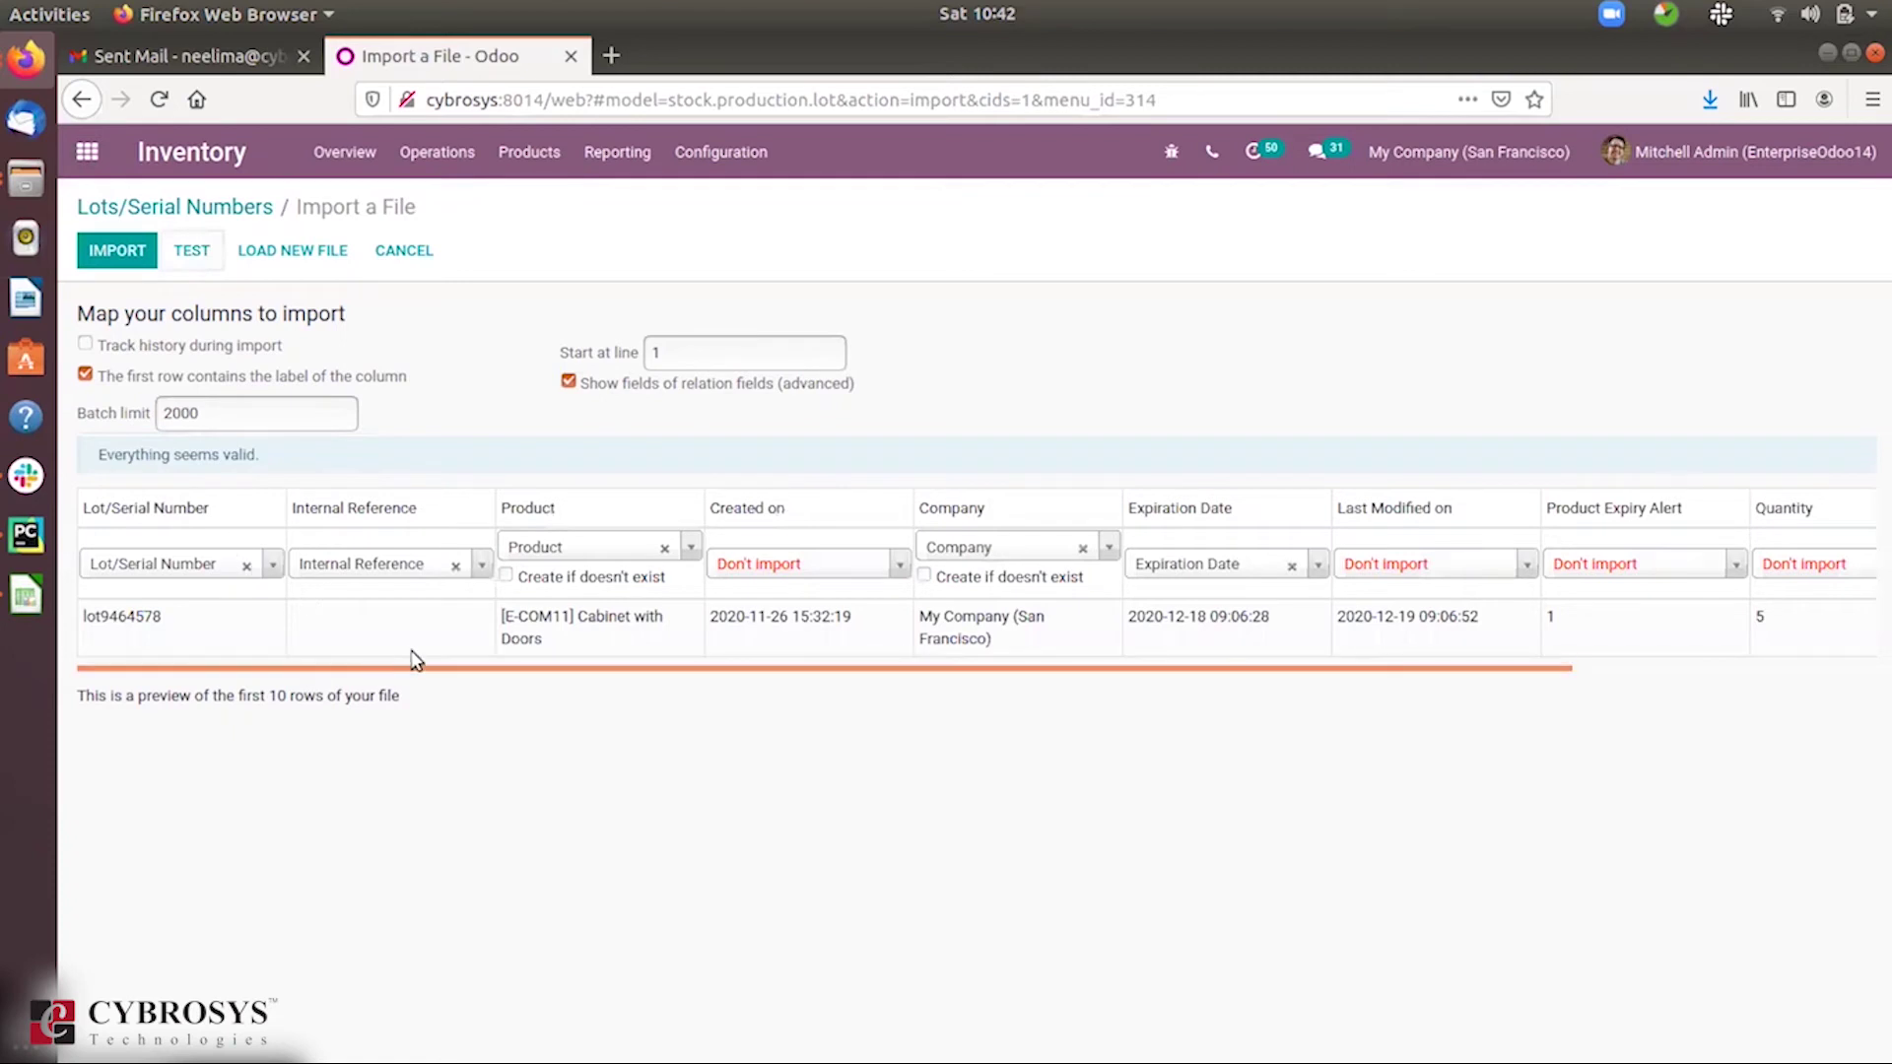
{"action": "left_click", "coordinate": [667, 547]}
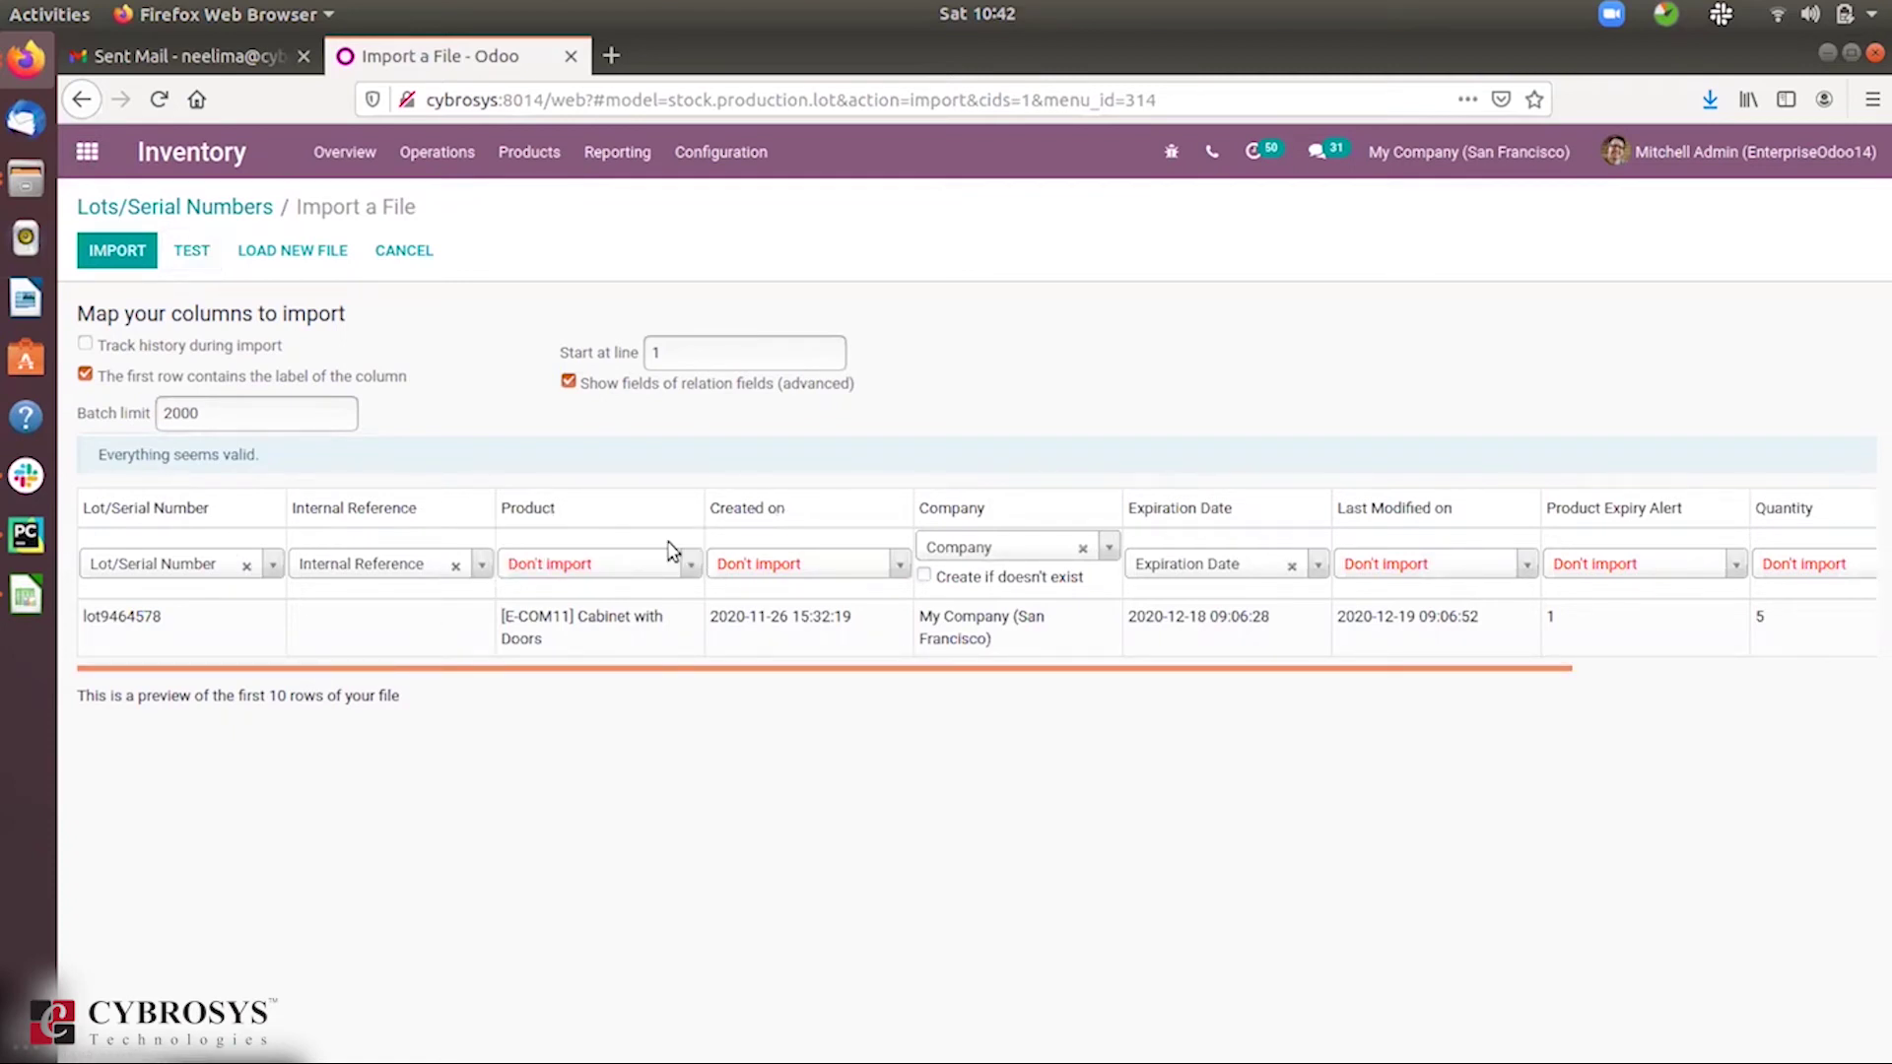
{"action": "left_click", "coordinate": [247, 566]}
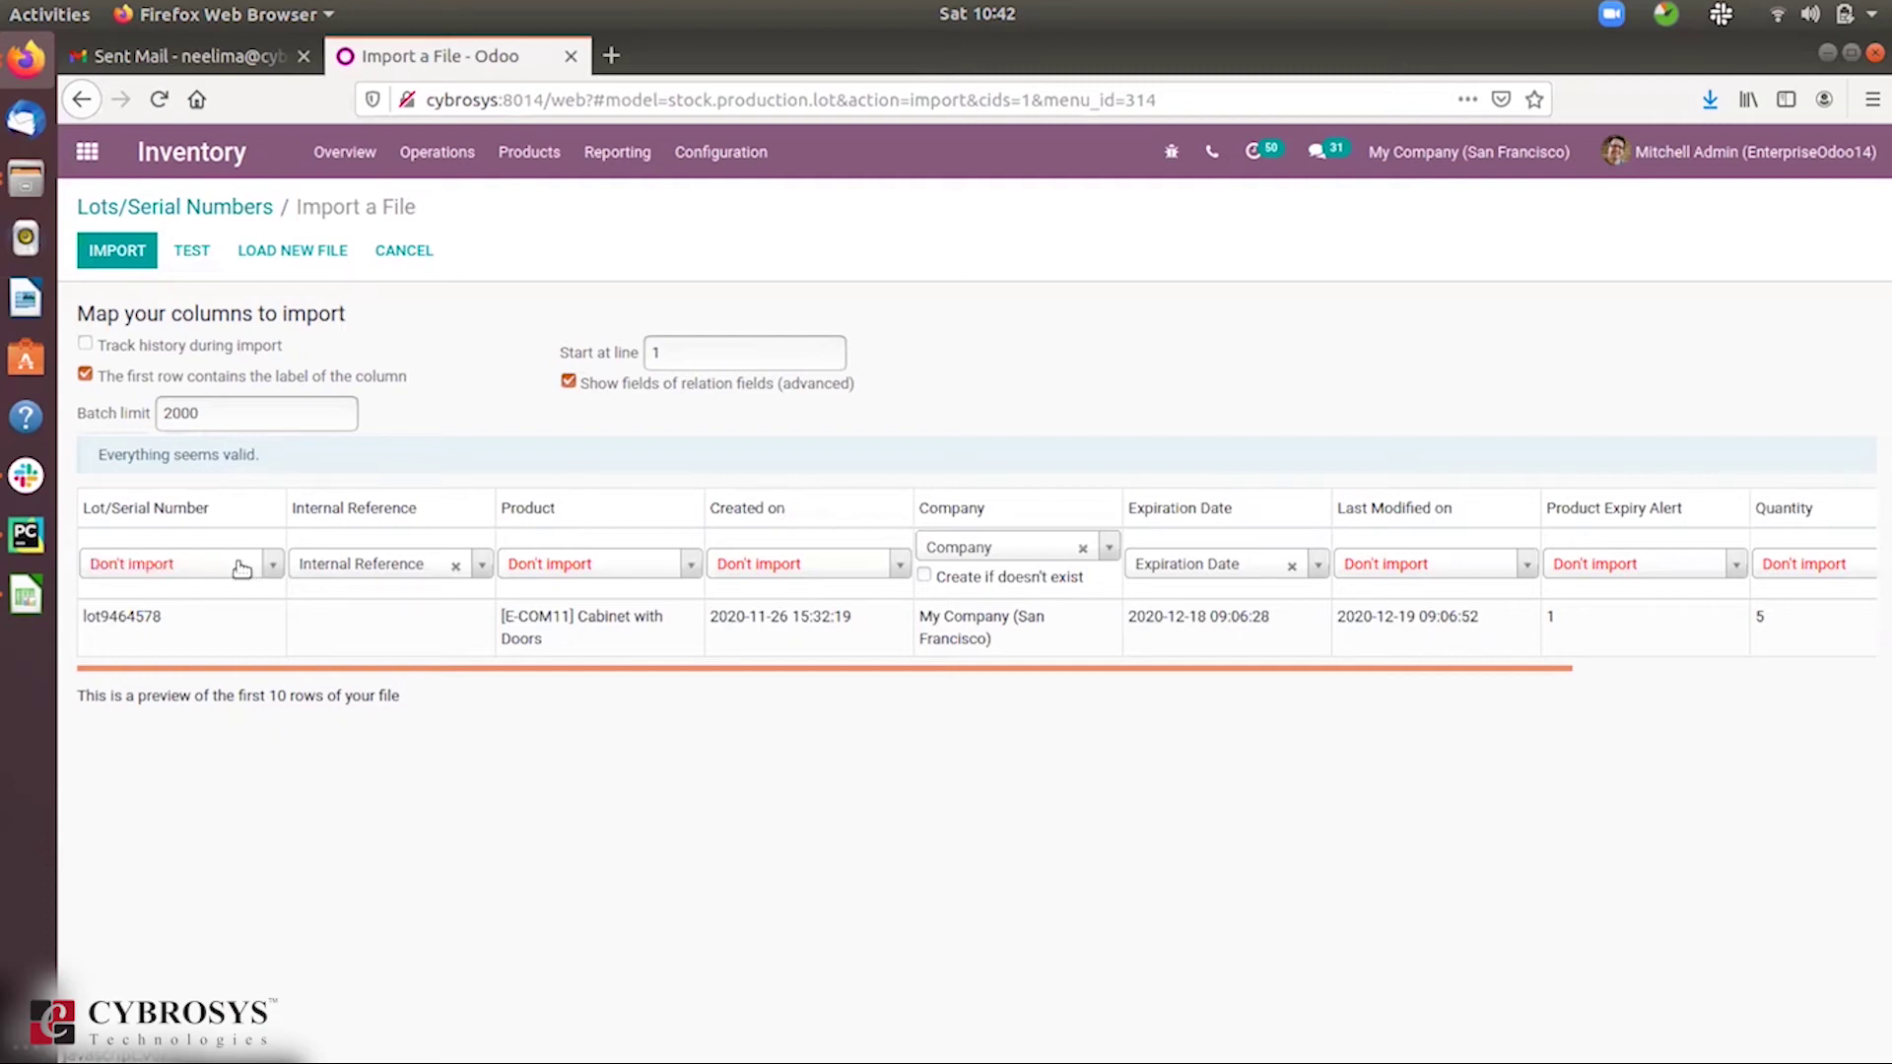
{"action": "left_click", "coordinate": [179, 258]}
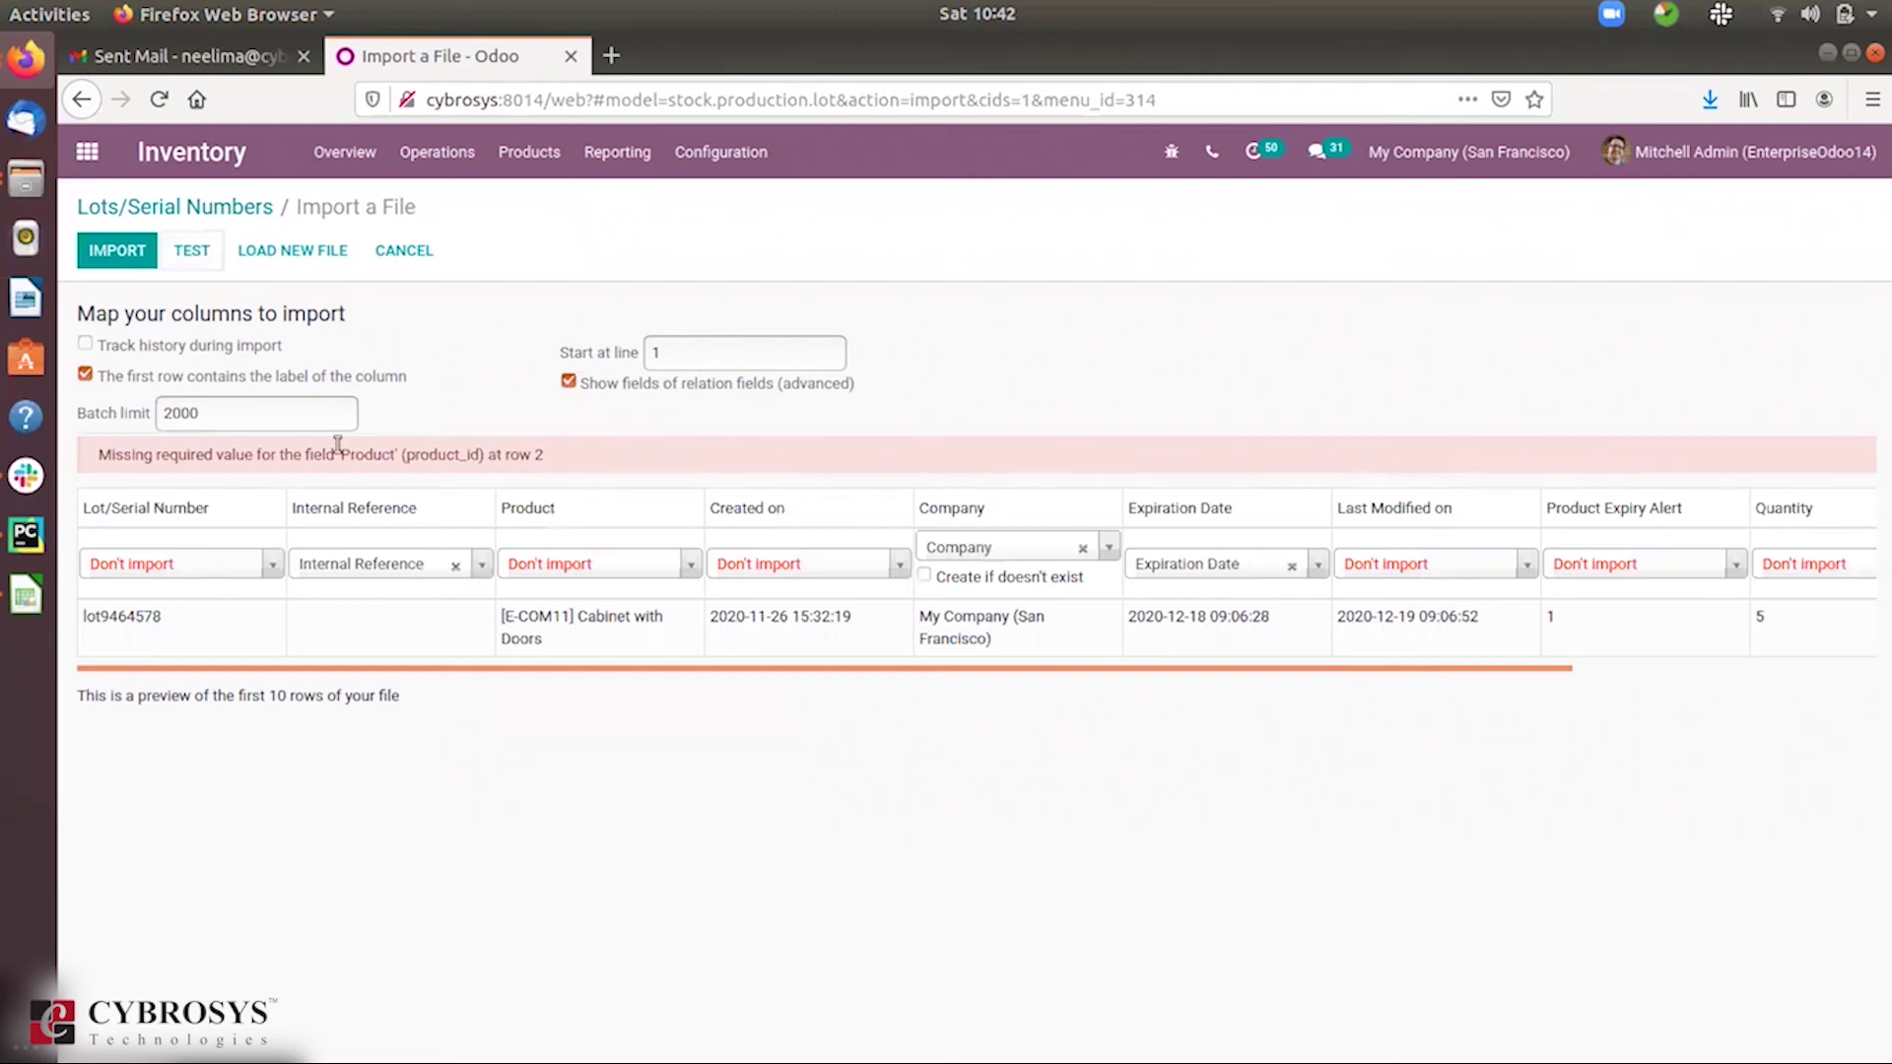
Map the Product column to the Product field and test the import again.
{"action": "left_click", "coordinate": [580, 564]}
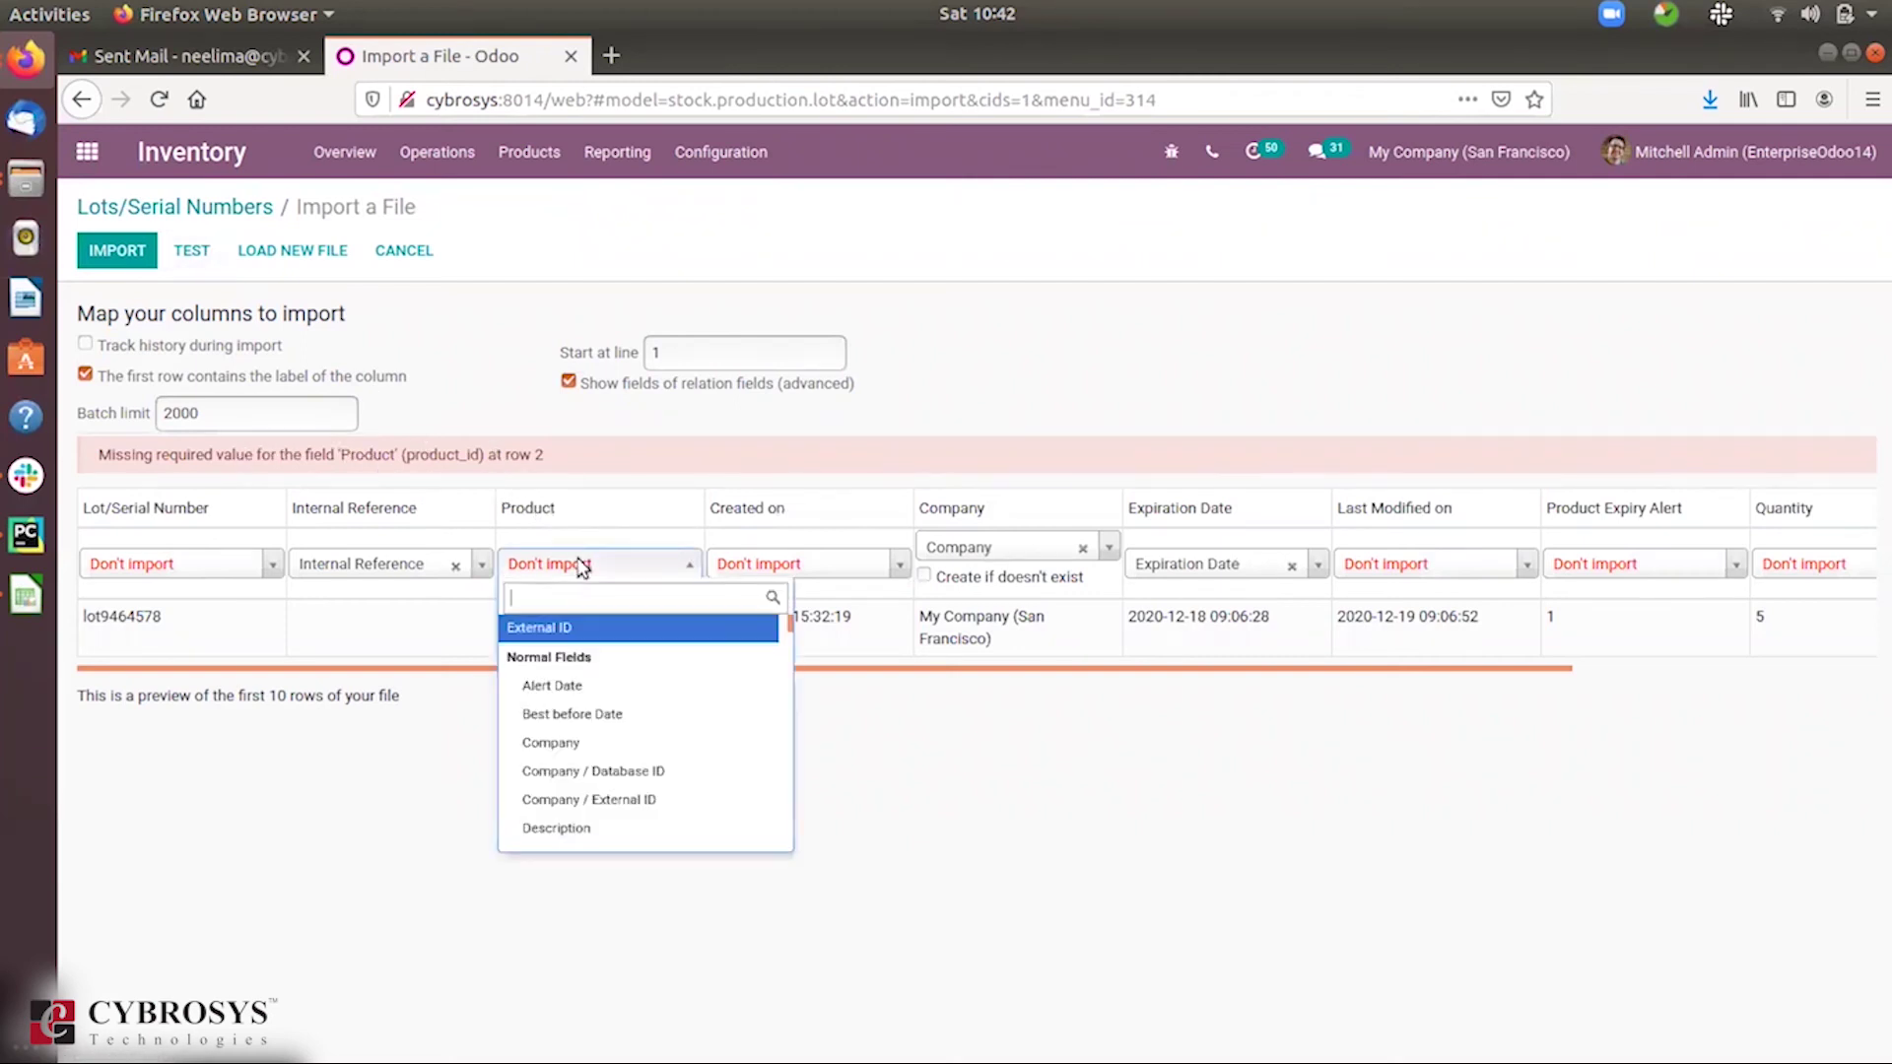
{"action": "type", "text": "pro"}
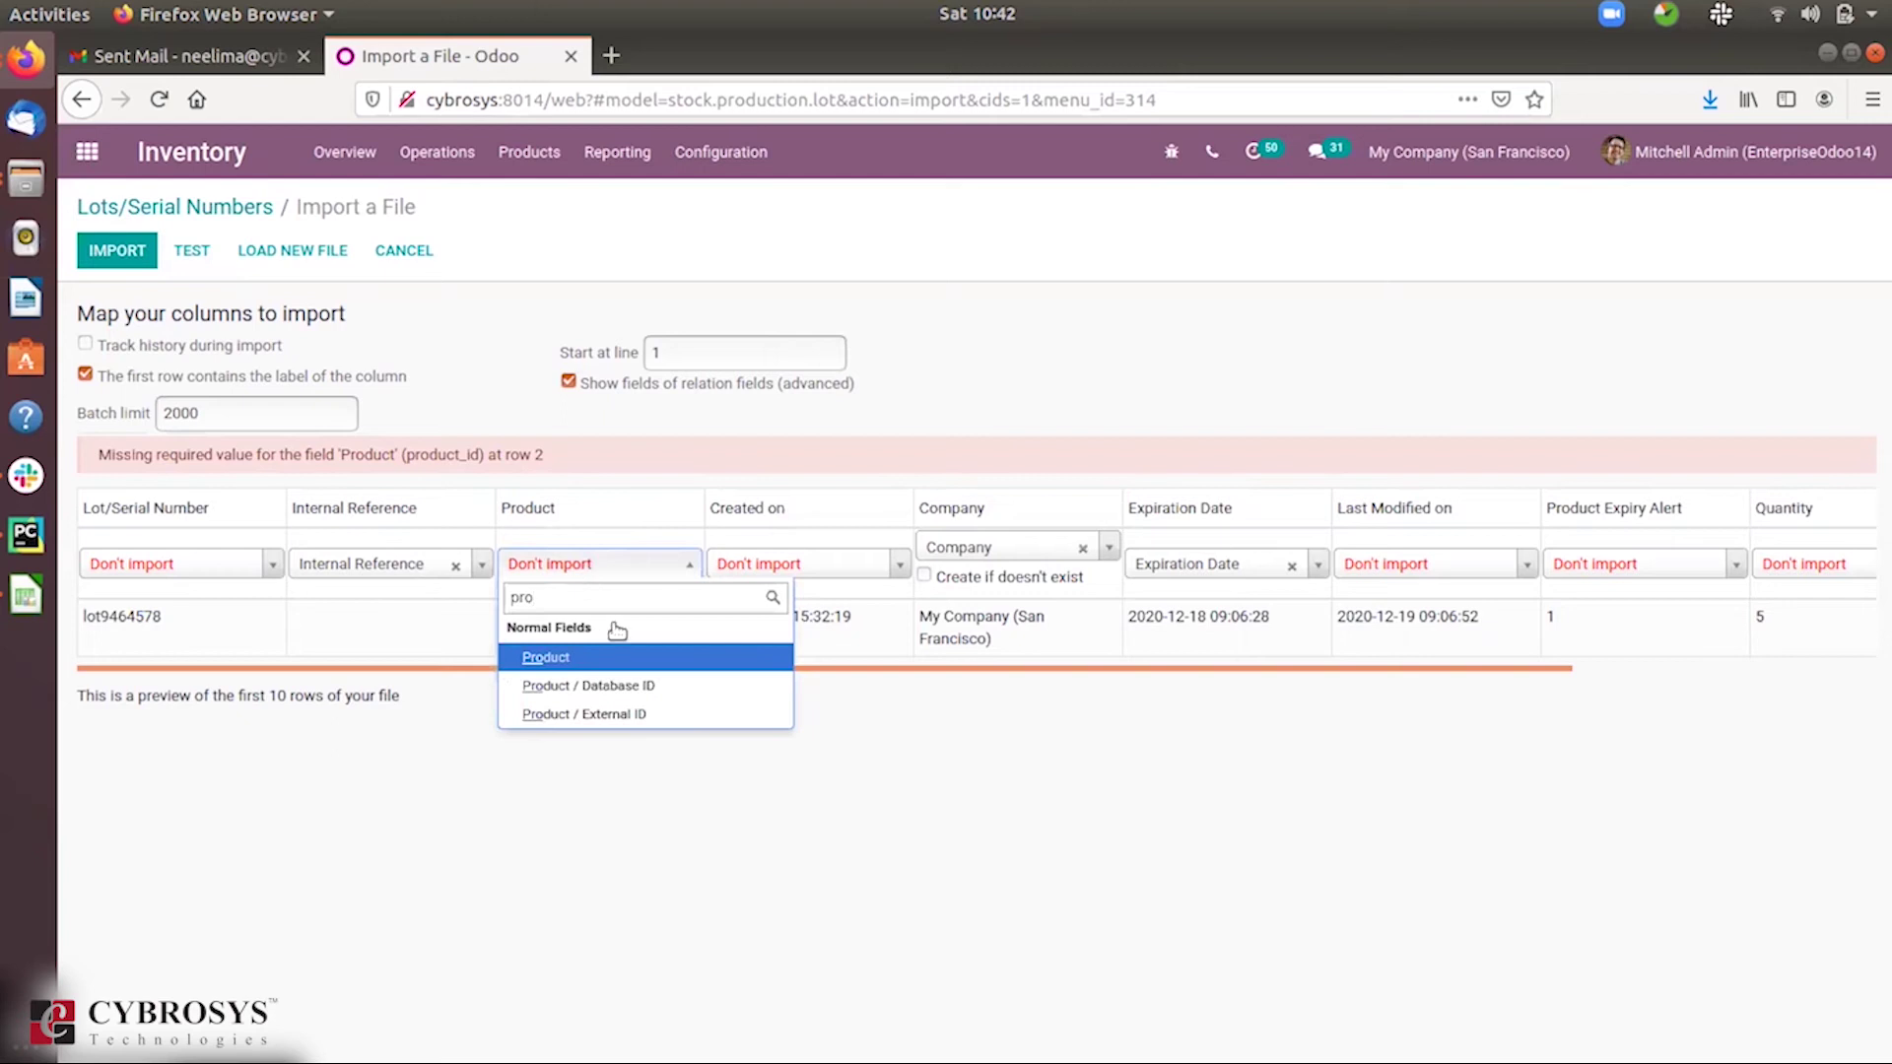
{"action": "left_click", "coordinate": [621, 658]}
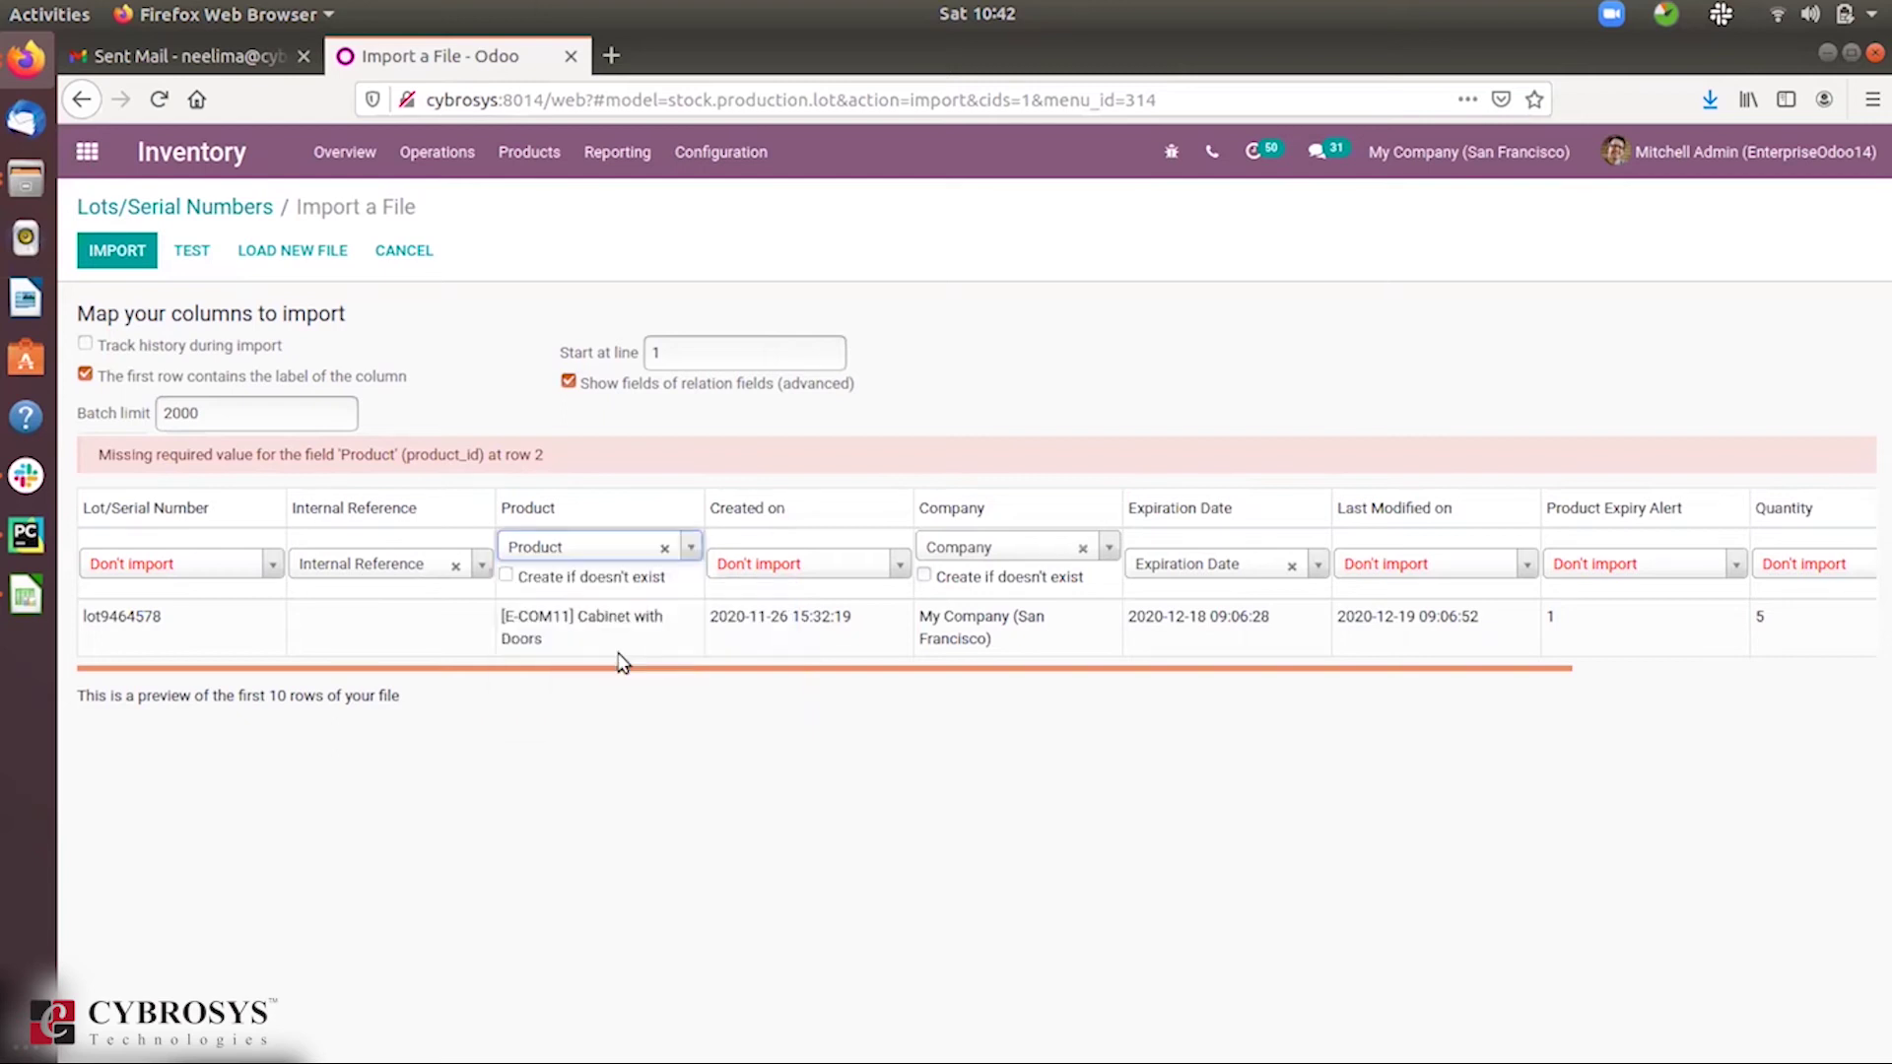
{"action": "left_click", "coordinate": [233, 572]}
{"action": "type", "text": "lot"}
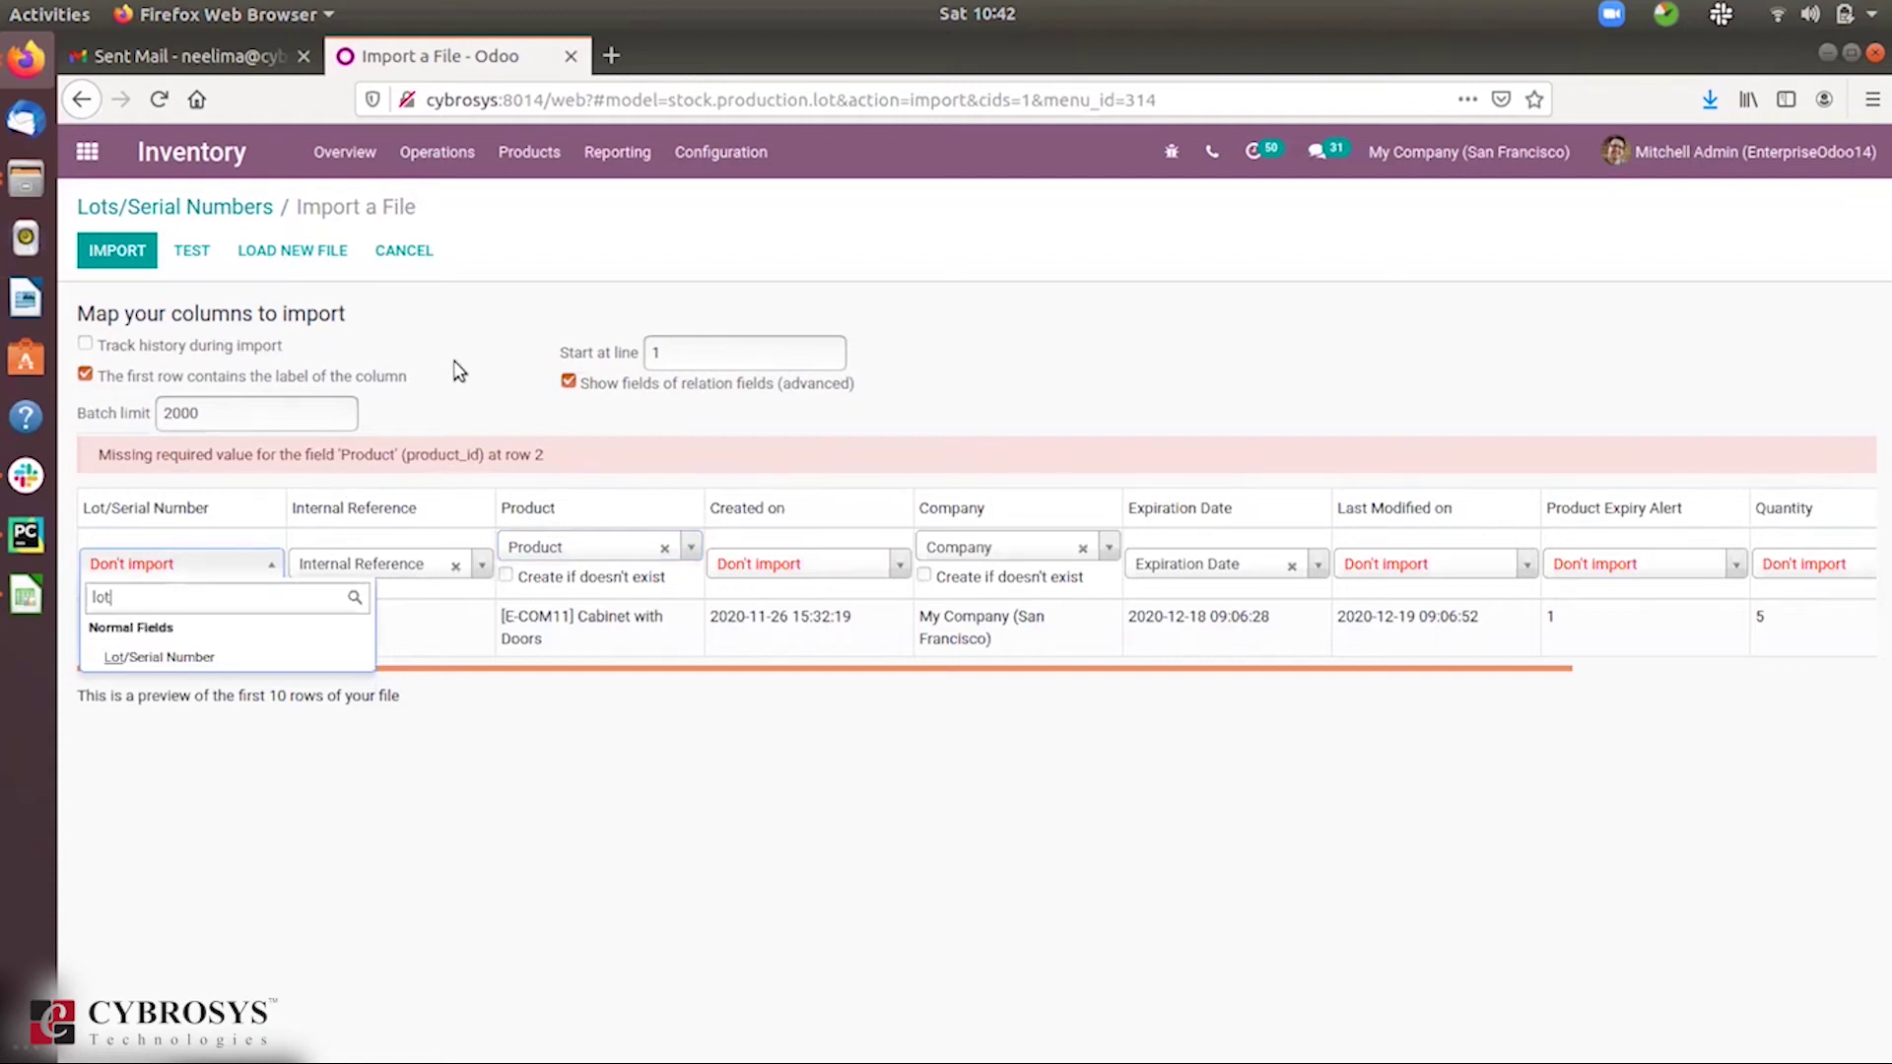
{"action": "left_click", "coordinate": [431, 303]}
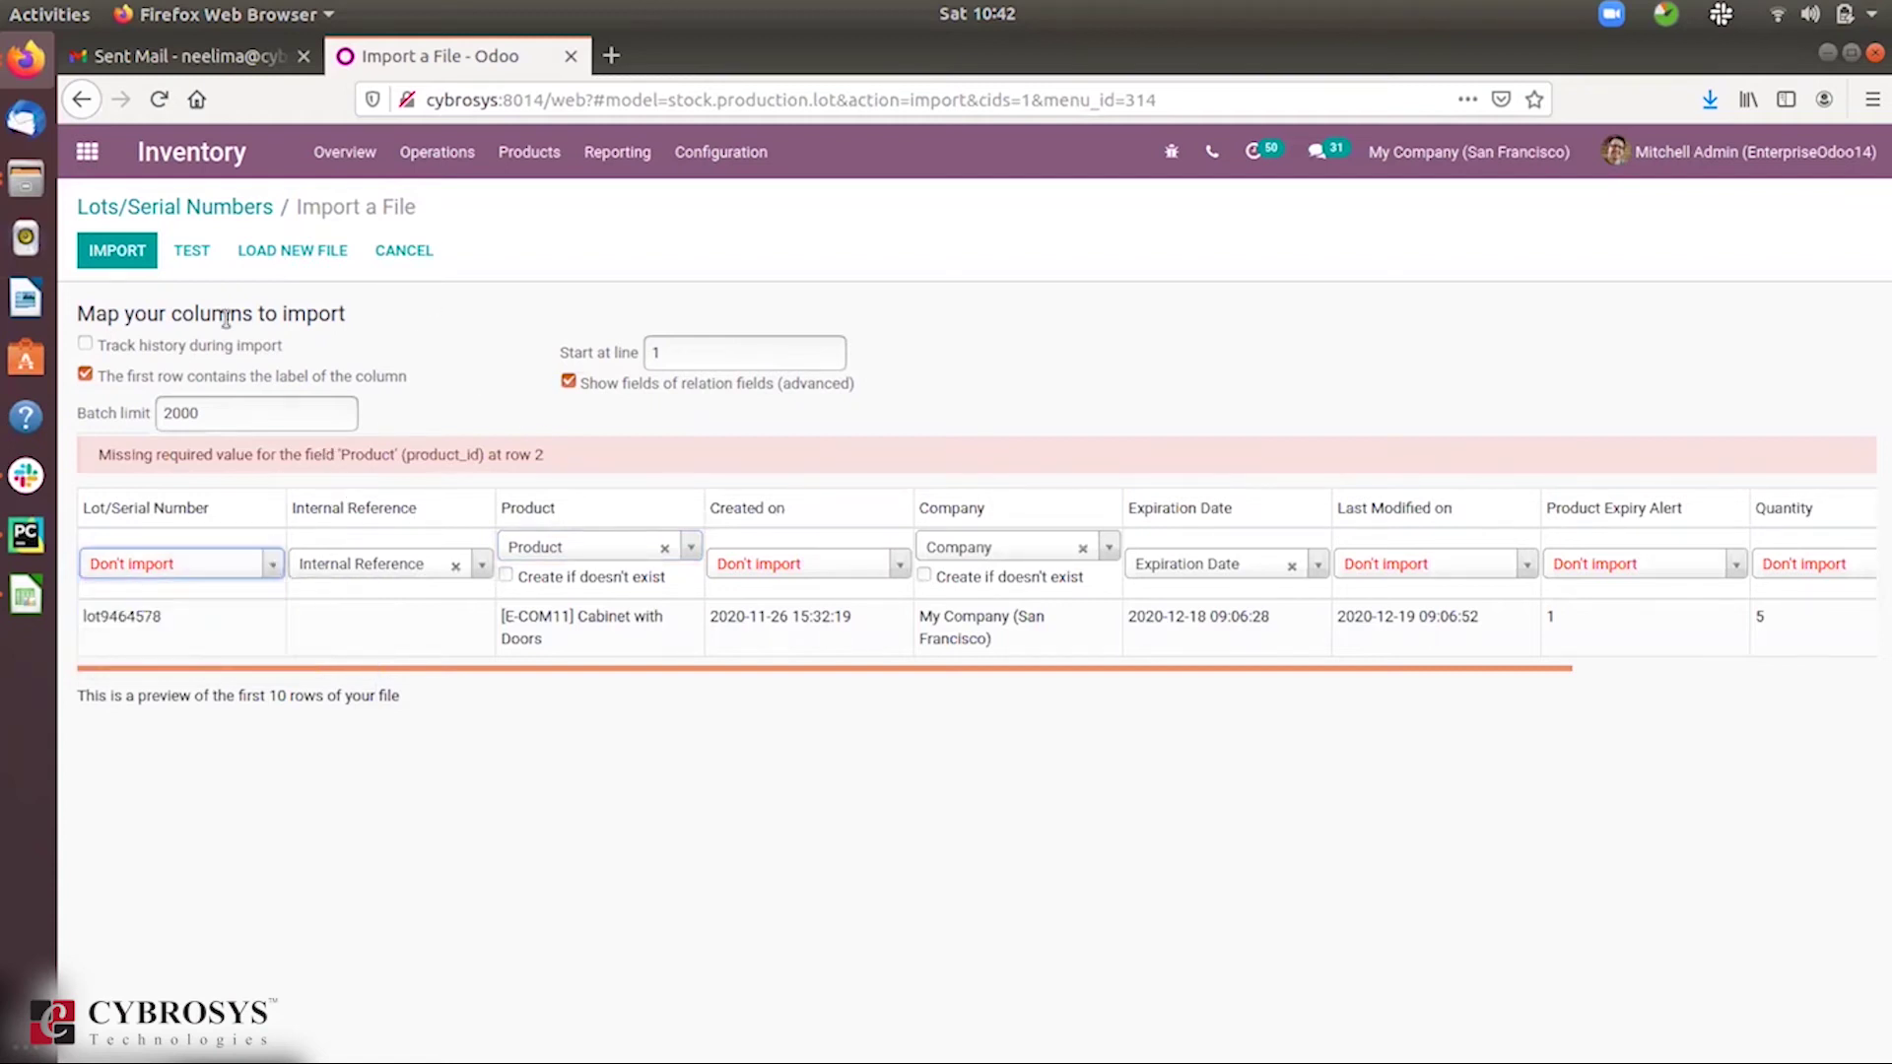
{"action": "left_click", "coordinate": [190, 250]}
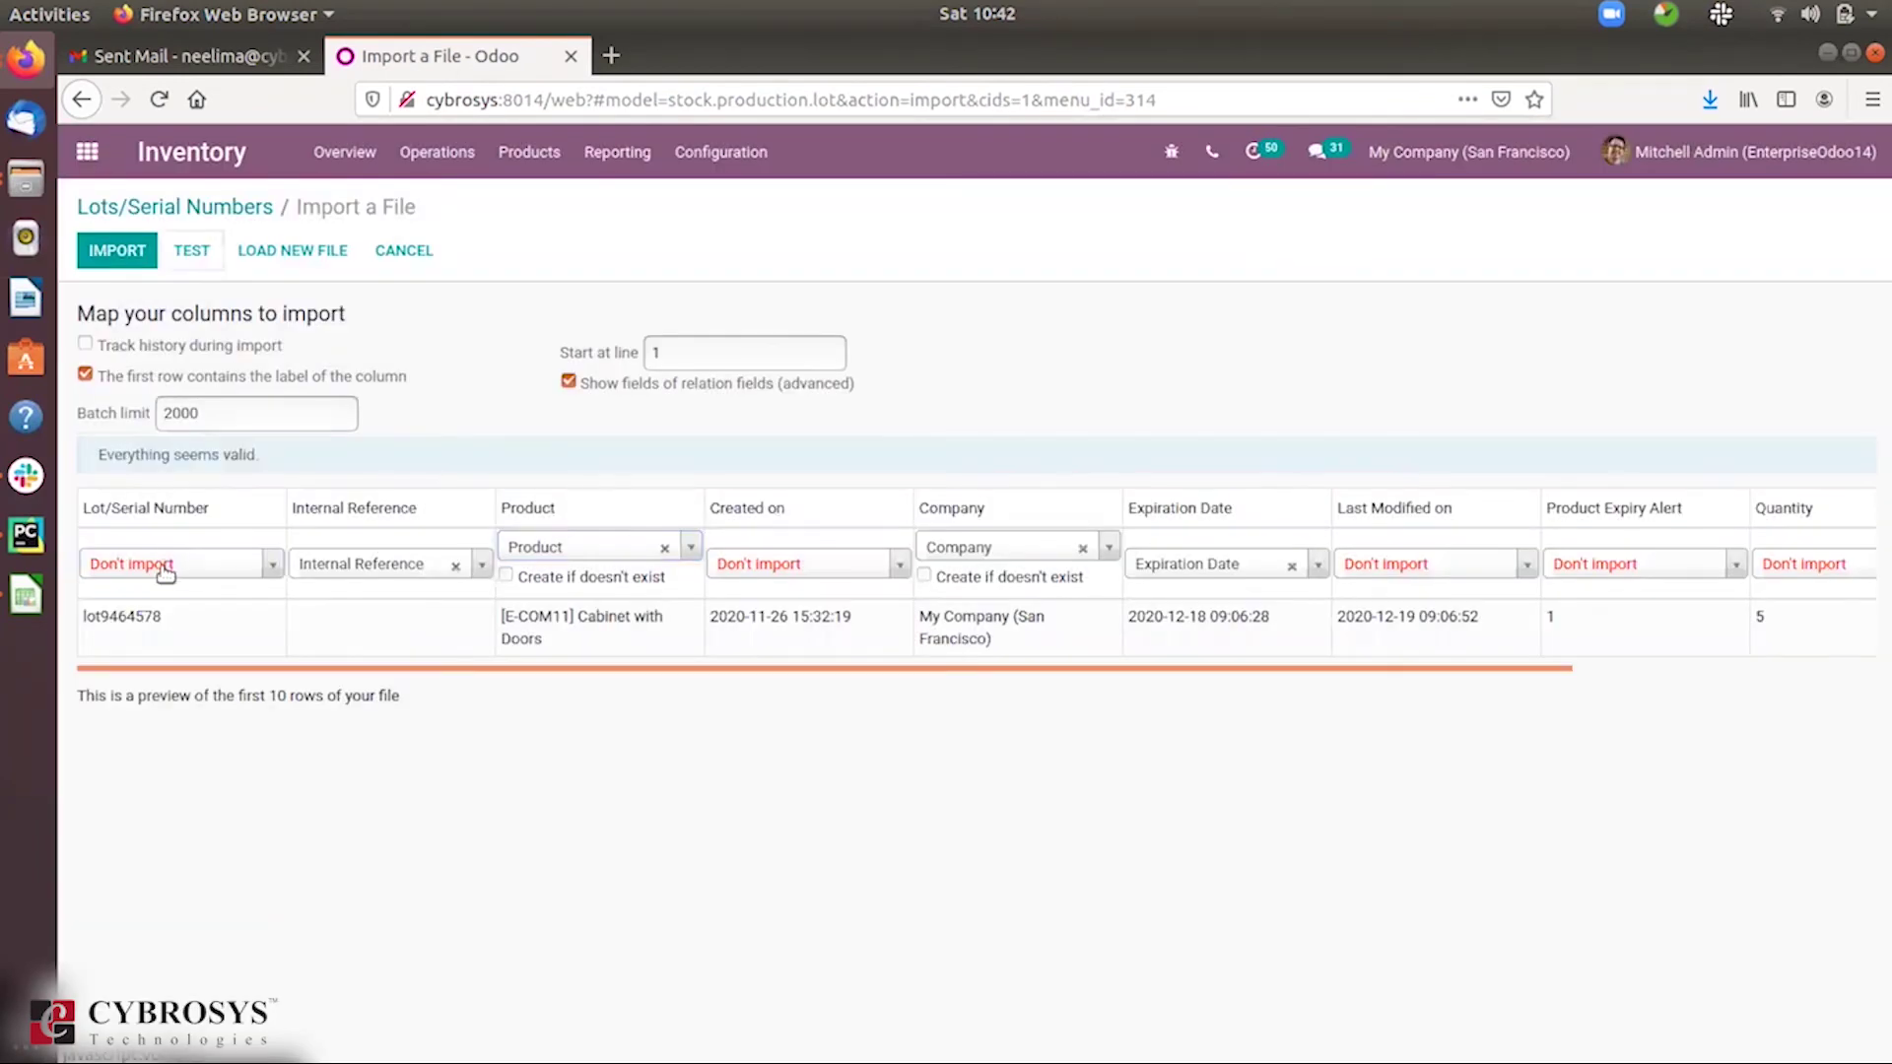
Map the Lot/Serial Number column to its field and test until everything is valid.
{"action": "left_click", "coordinate": [164, 561]}
{"action": "type", "text": "lot"}
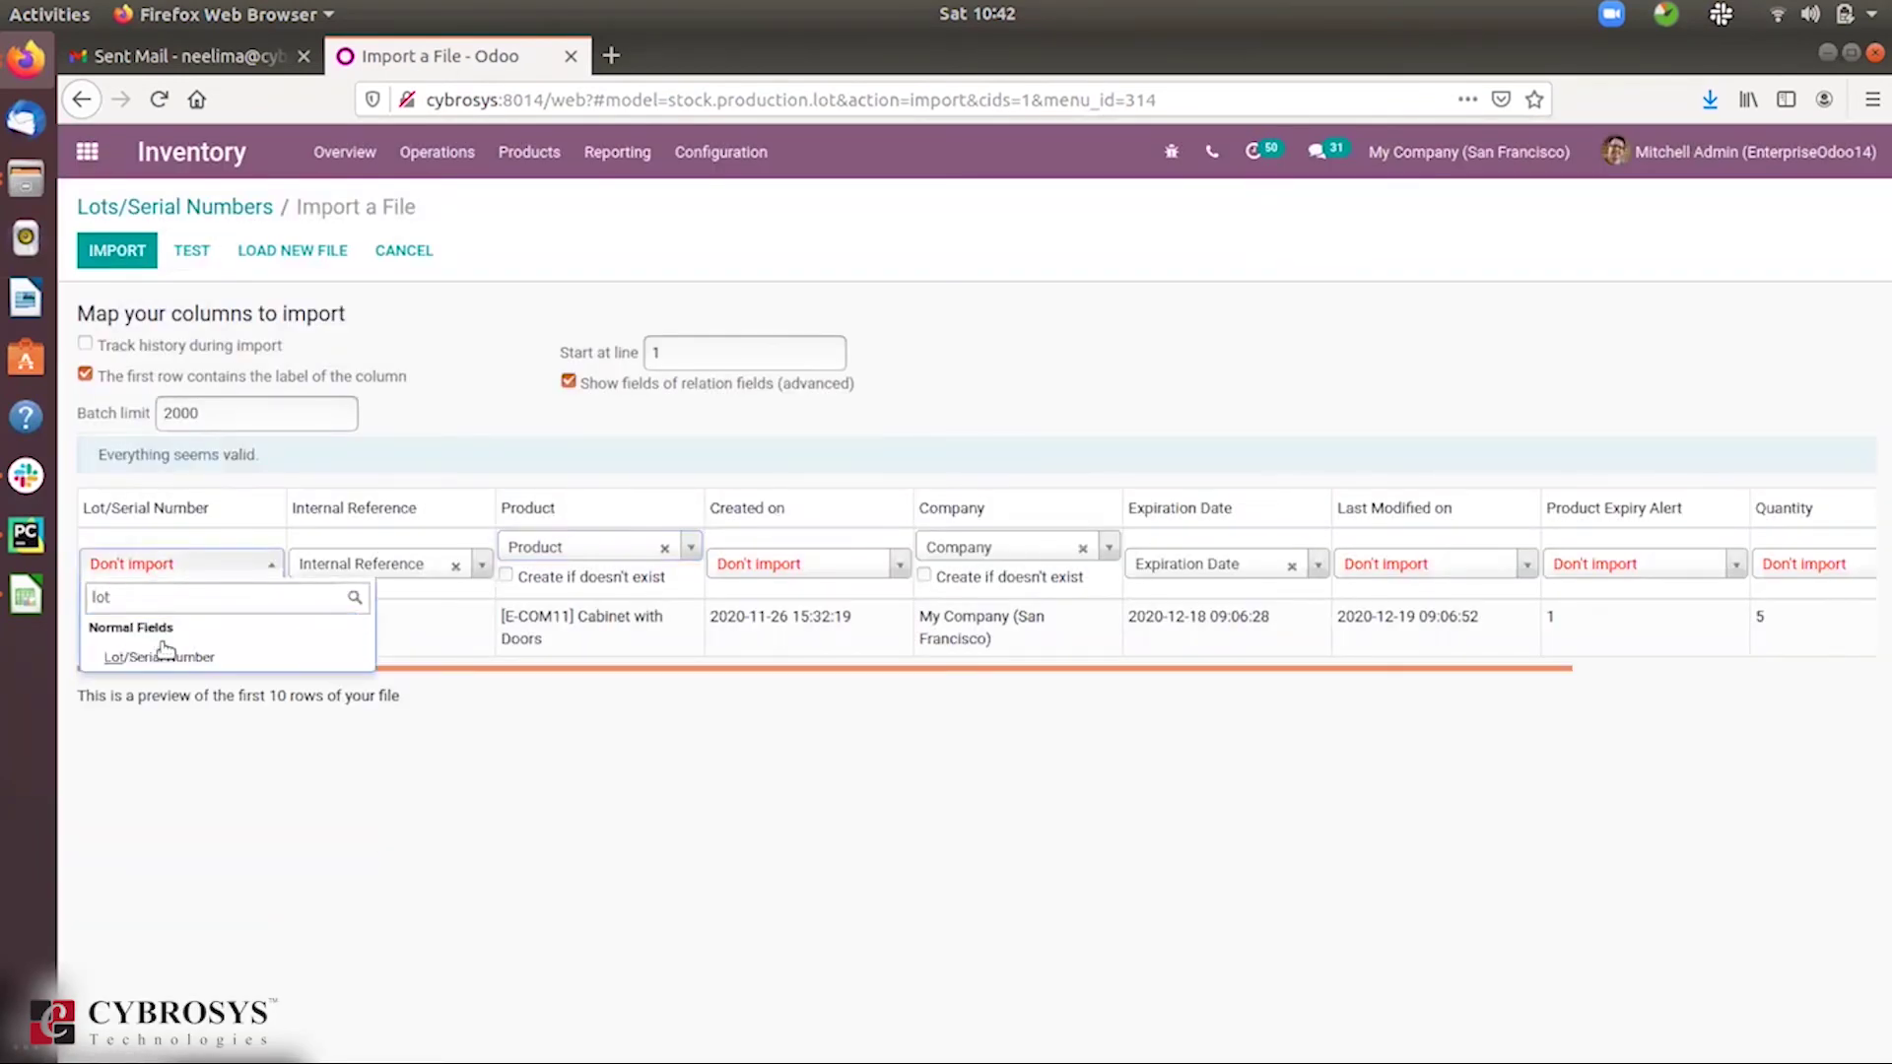
{"action": "left_click", "coordinate": [166, 657]}
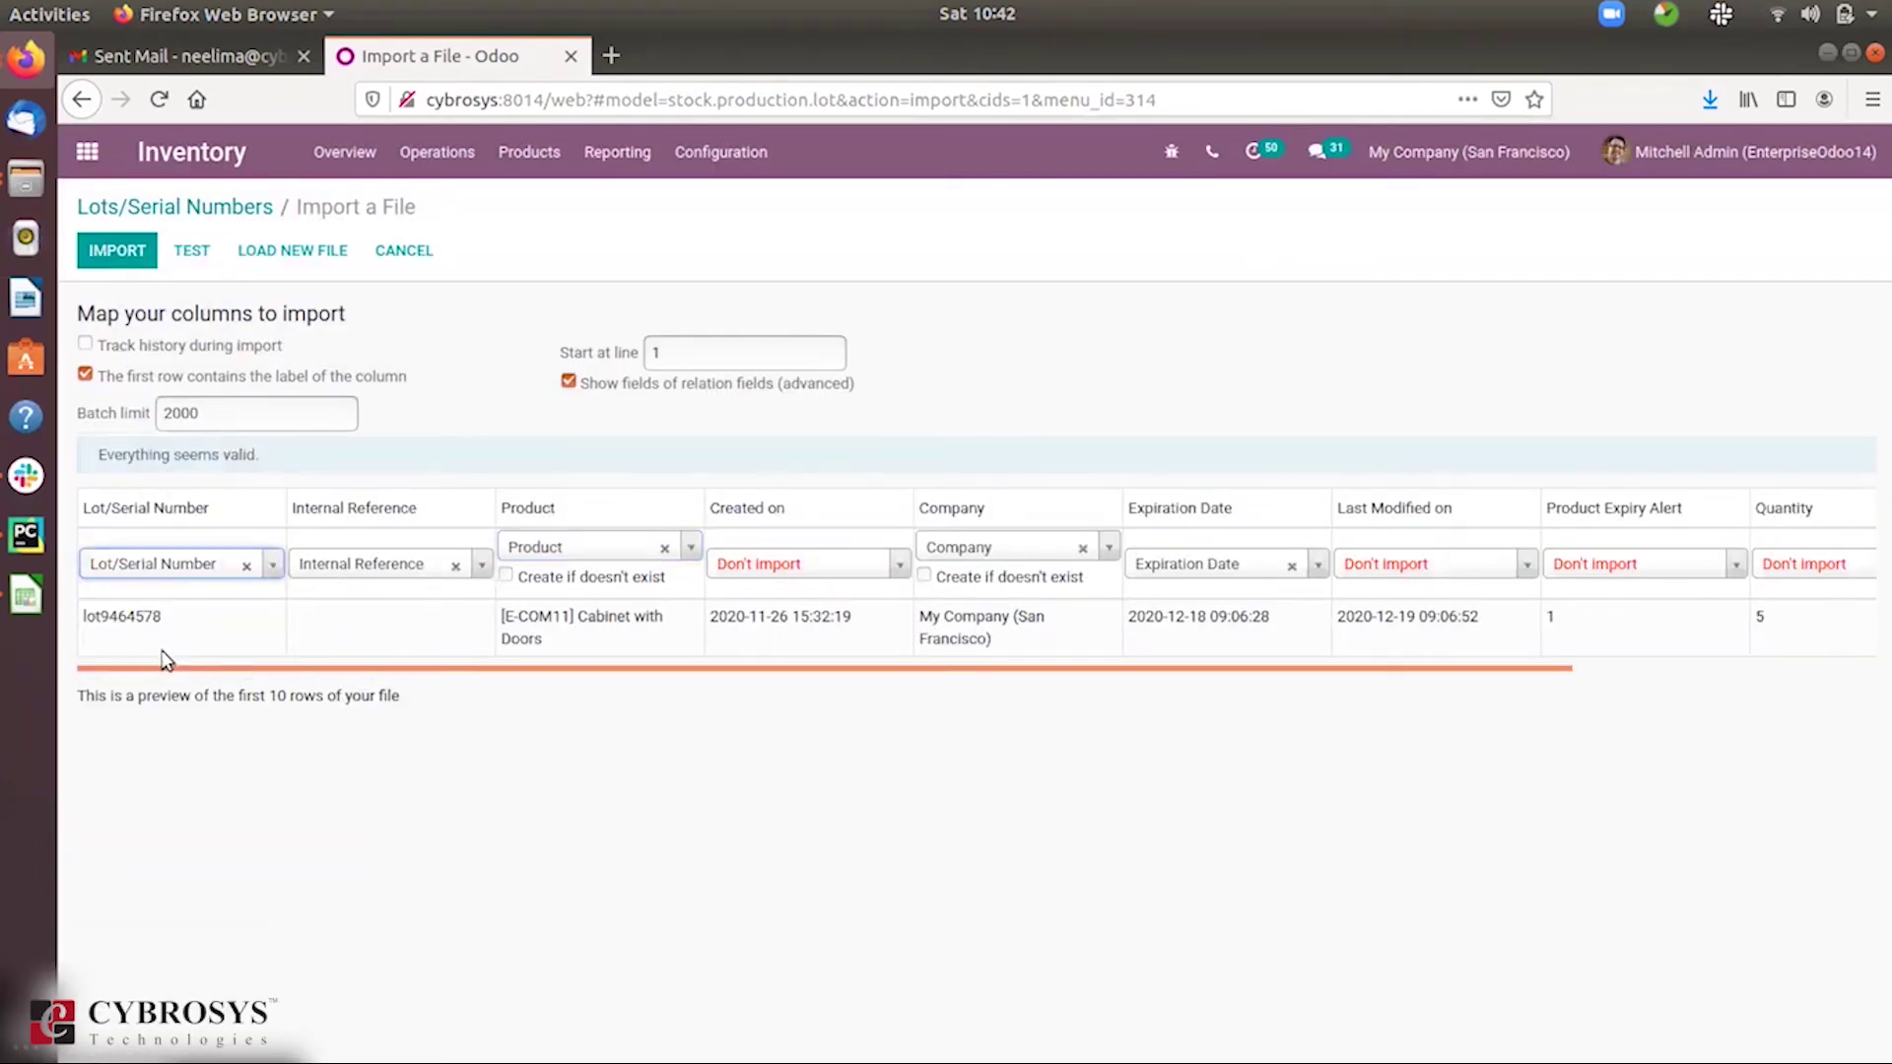
{"action": "left_click", "coordinate": [192, 250]}
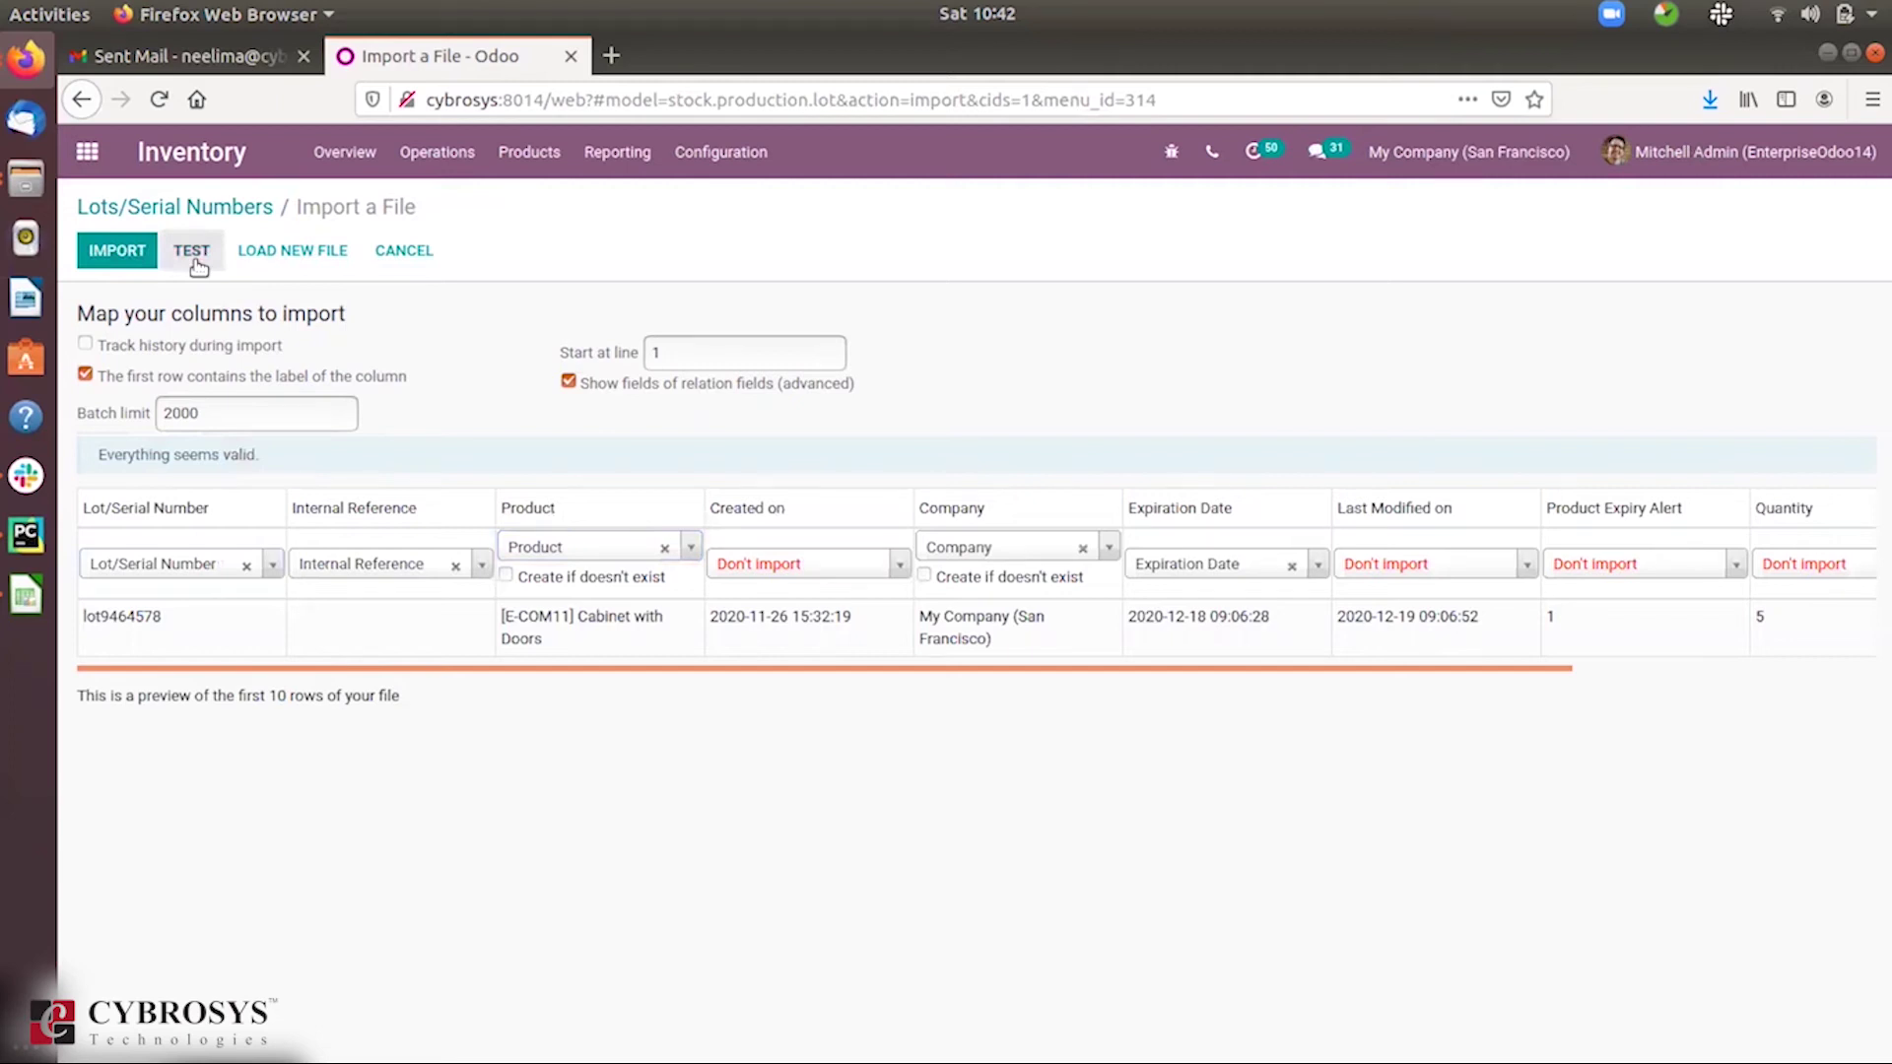
Import the validated lot and open the new lot9464578 record at the end of the list.
{"action": "left_click", "coordinate": [110, 251]}
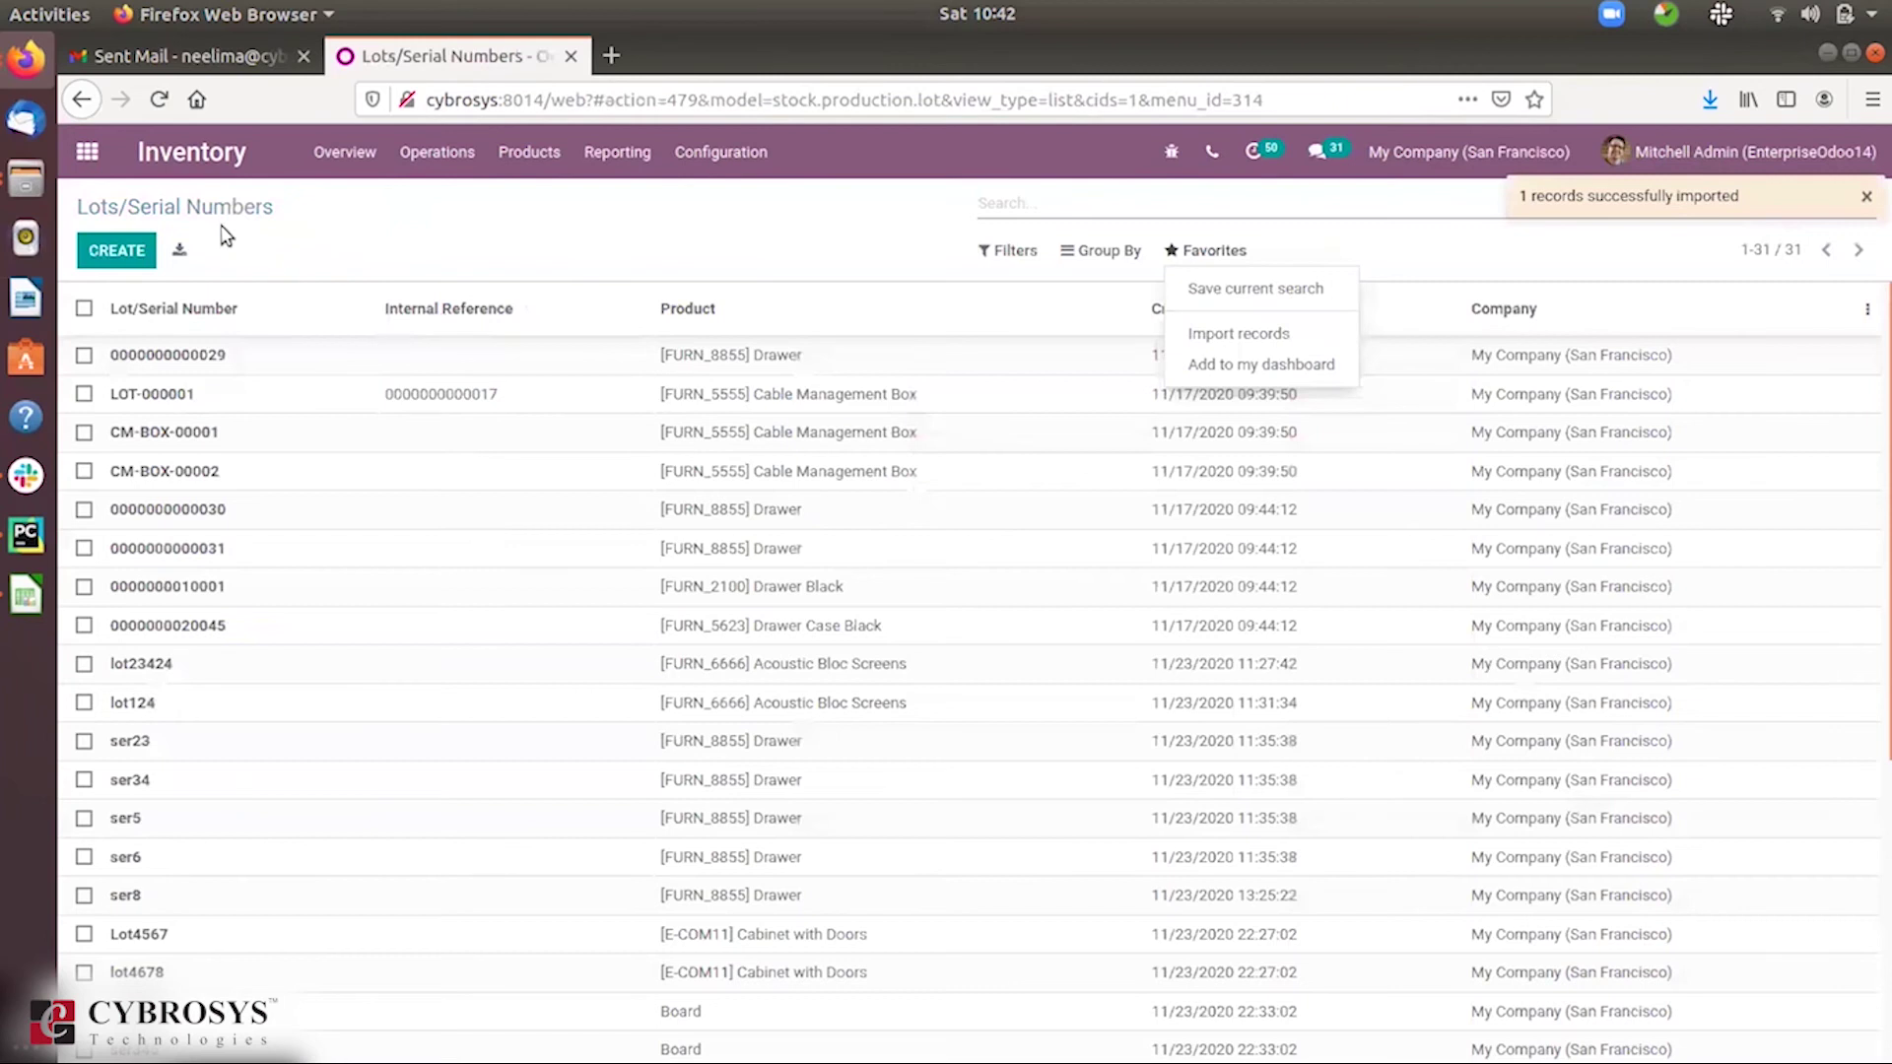
{"action": "scroll", "coordinate": [1878, 670], "scroll_direction": "down", "scroll_amount": 2}
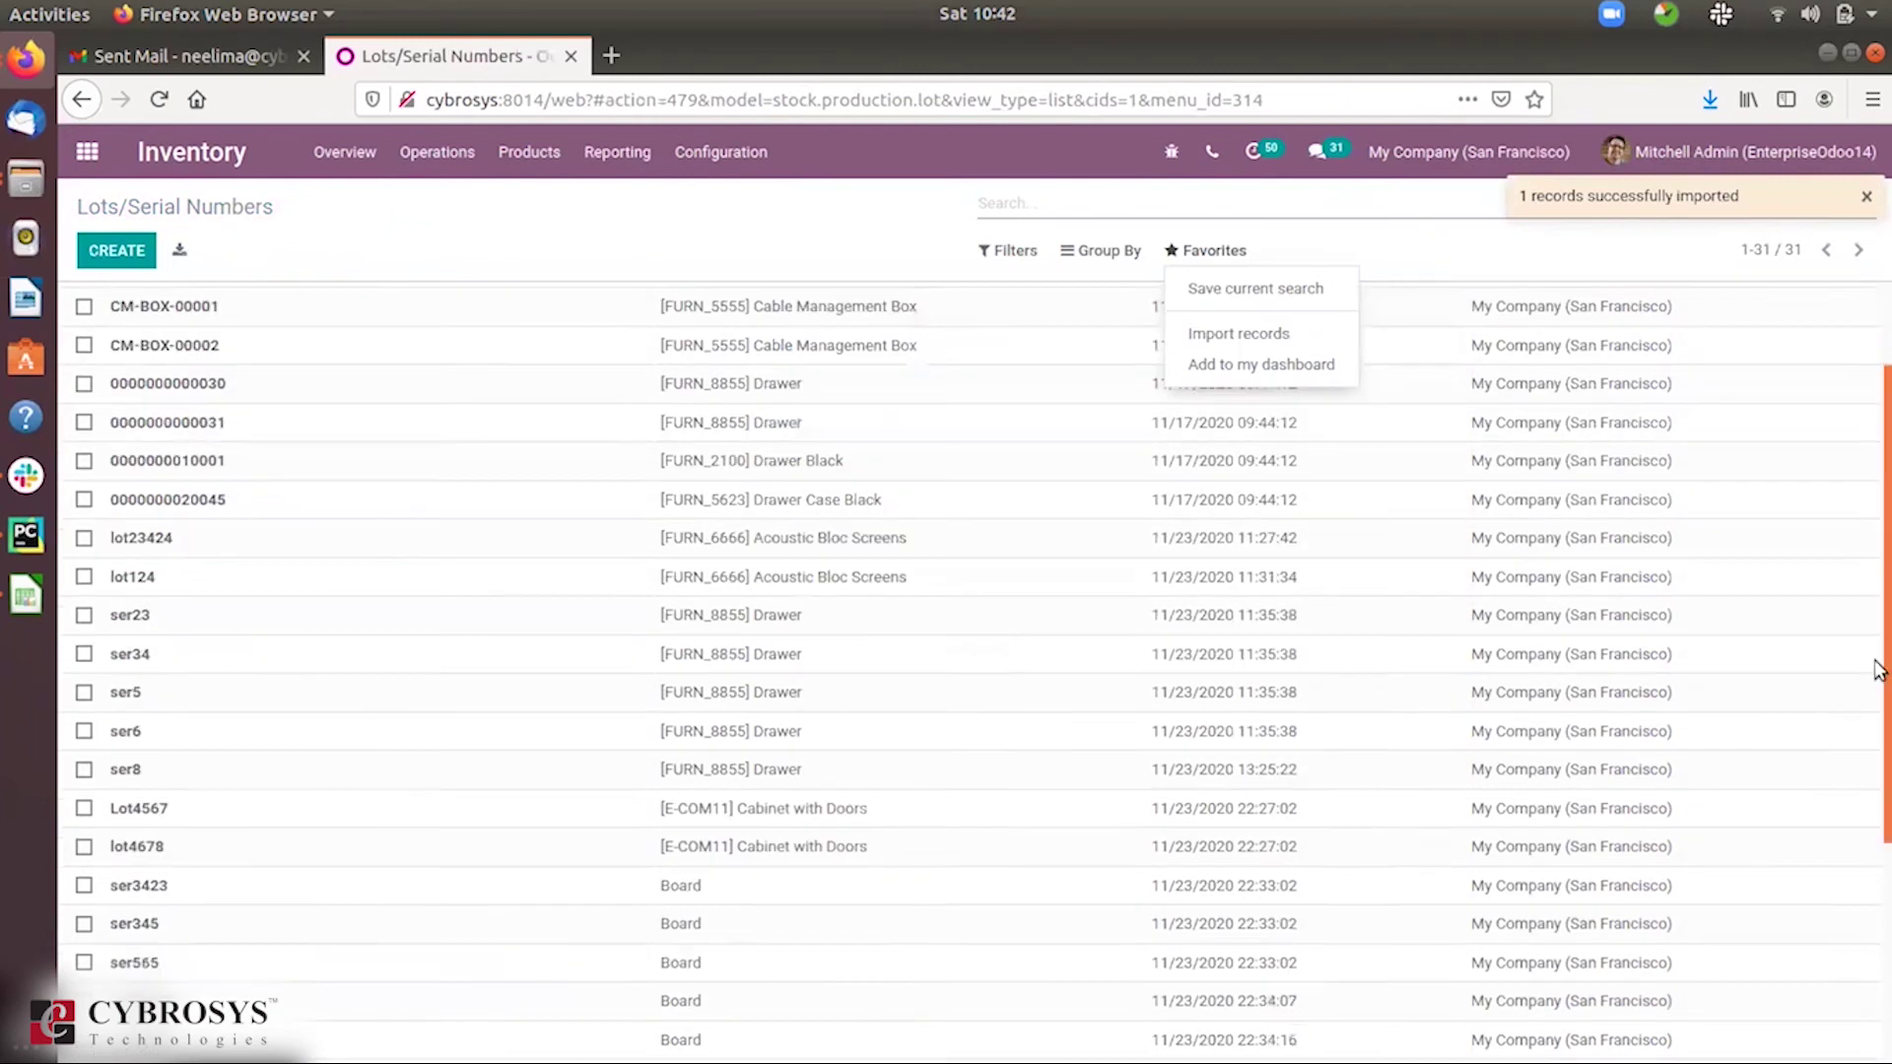
{"action": "left_click_drag", "start_coordinate": [1878, 670], "coordinate": [1881, 995]}
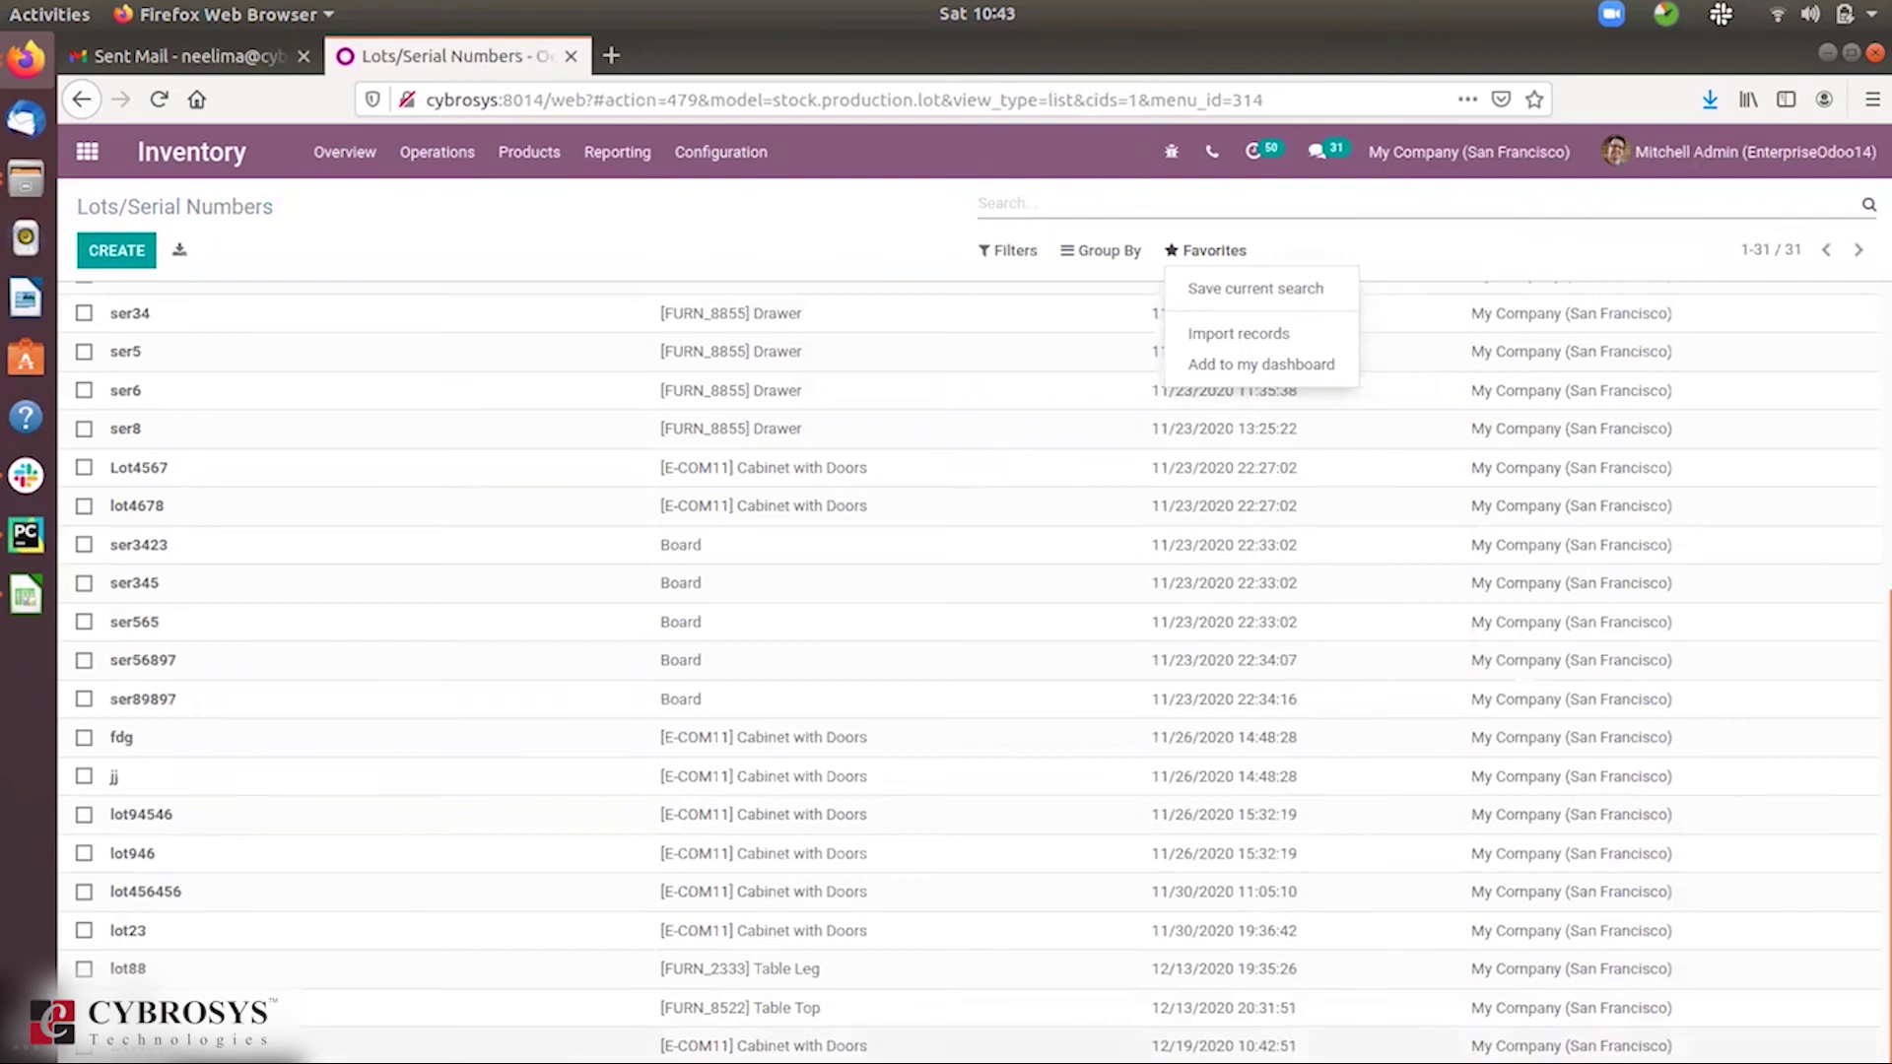
{"action": "left_click", "coordinate": [395, 1045]}
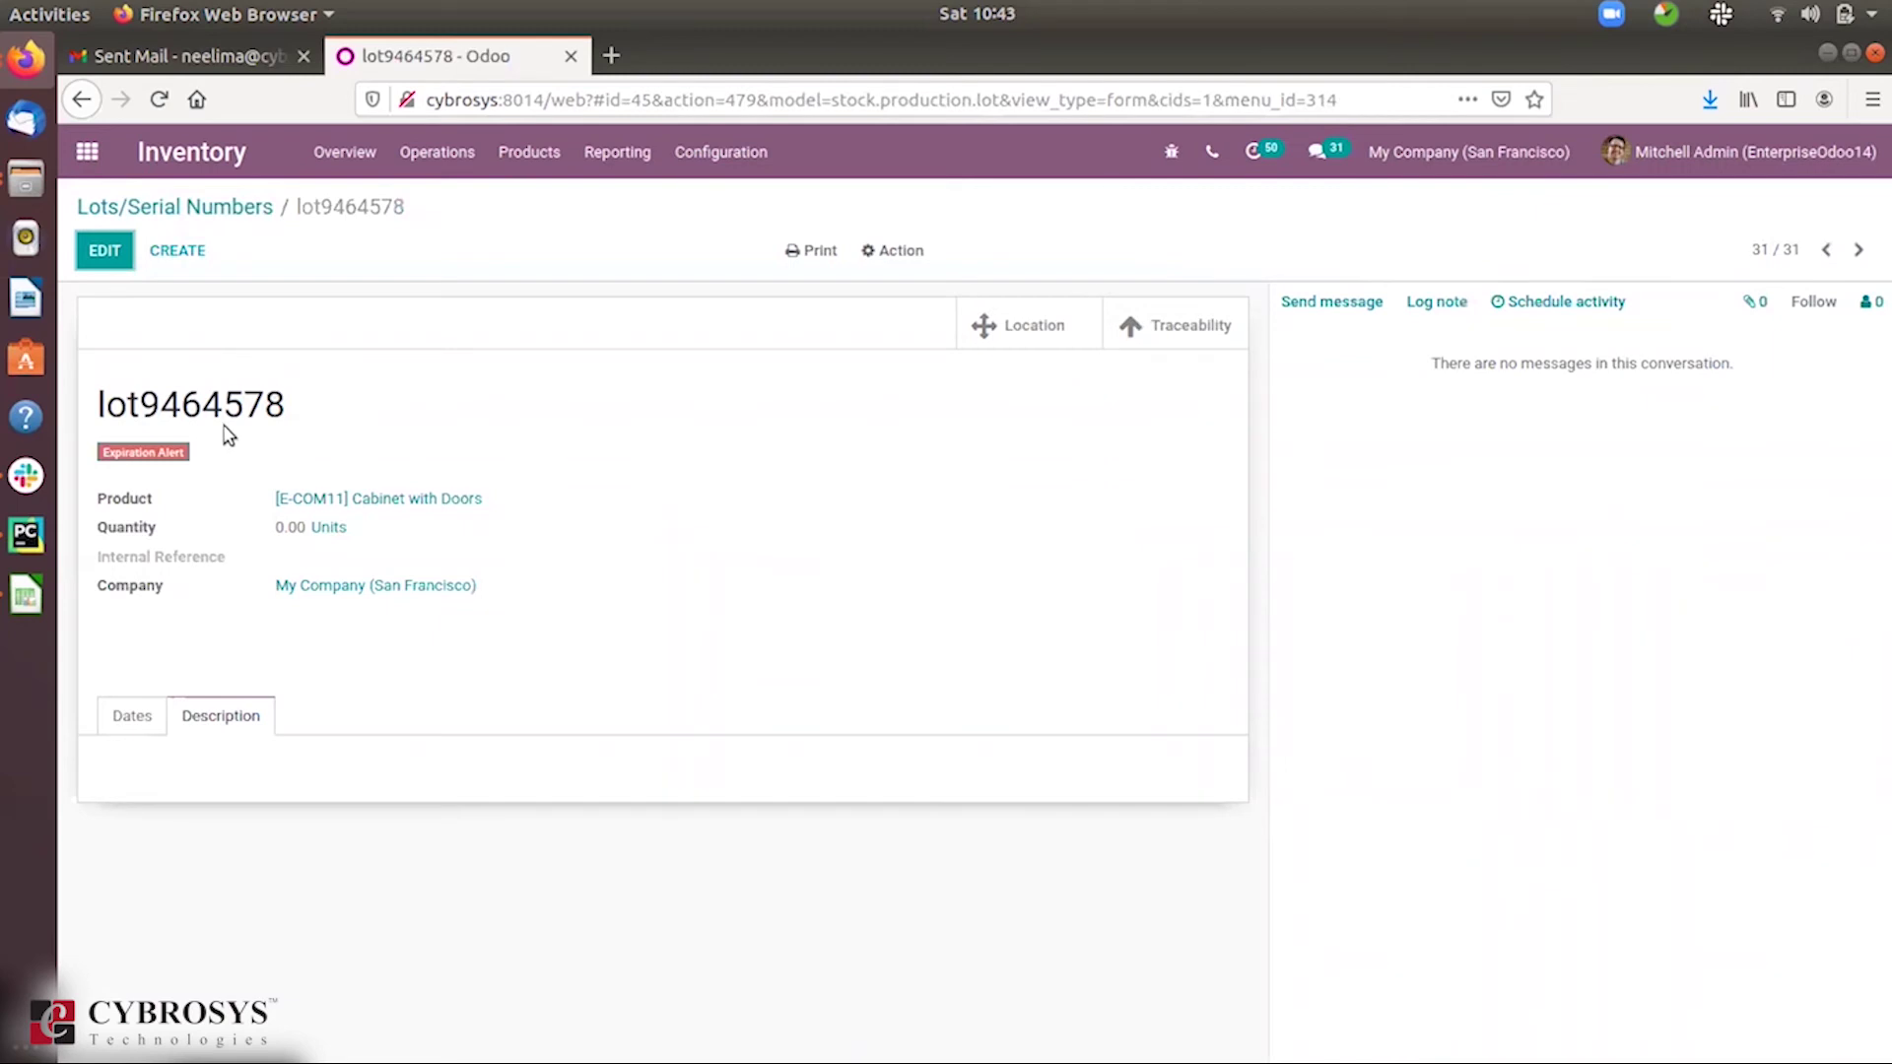
Review lot9464578's Cabinet with Doors product and expiration dates, then return to the 31-record list.
{"action": "left_click", "coordinate": [87, 247]}
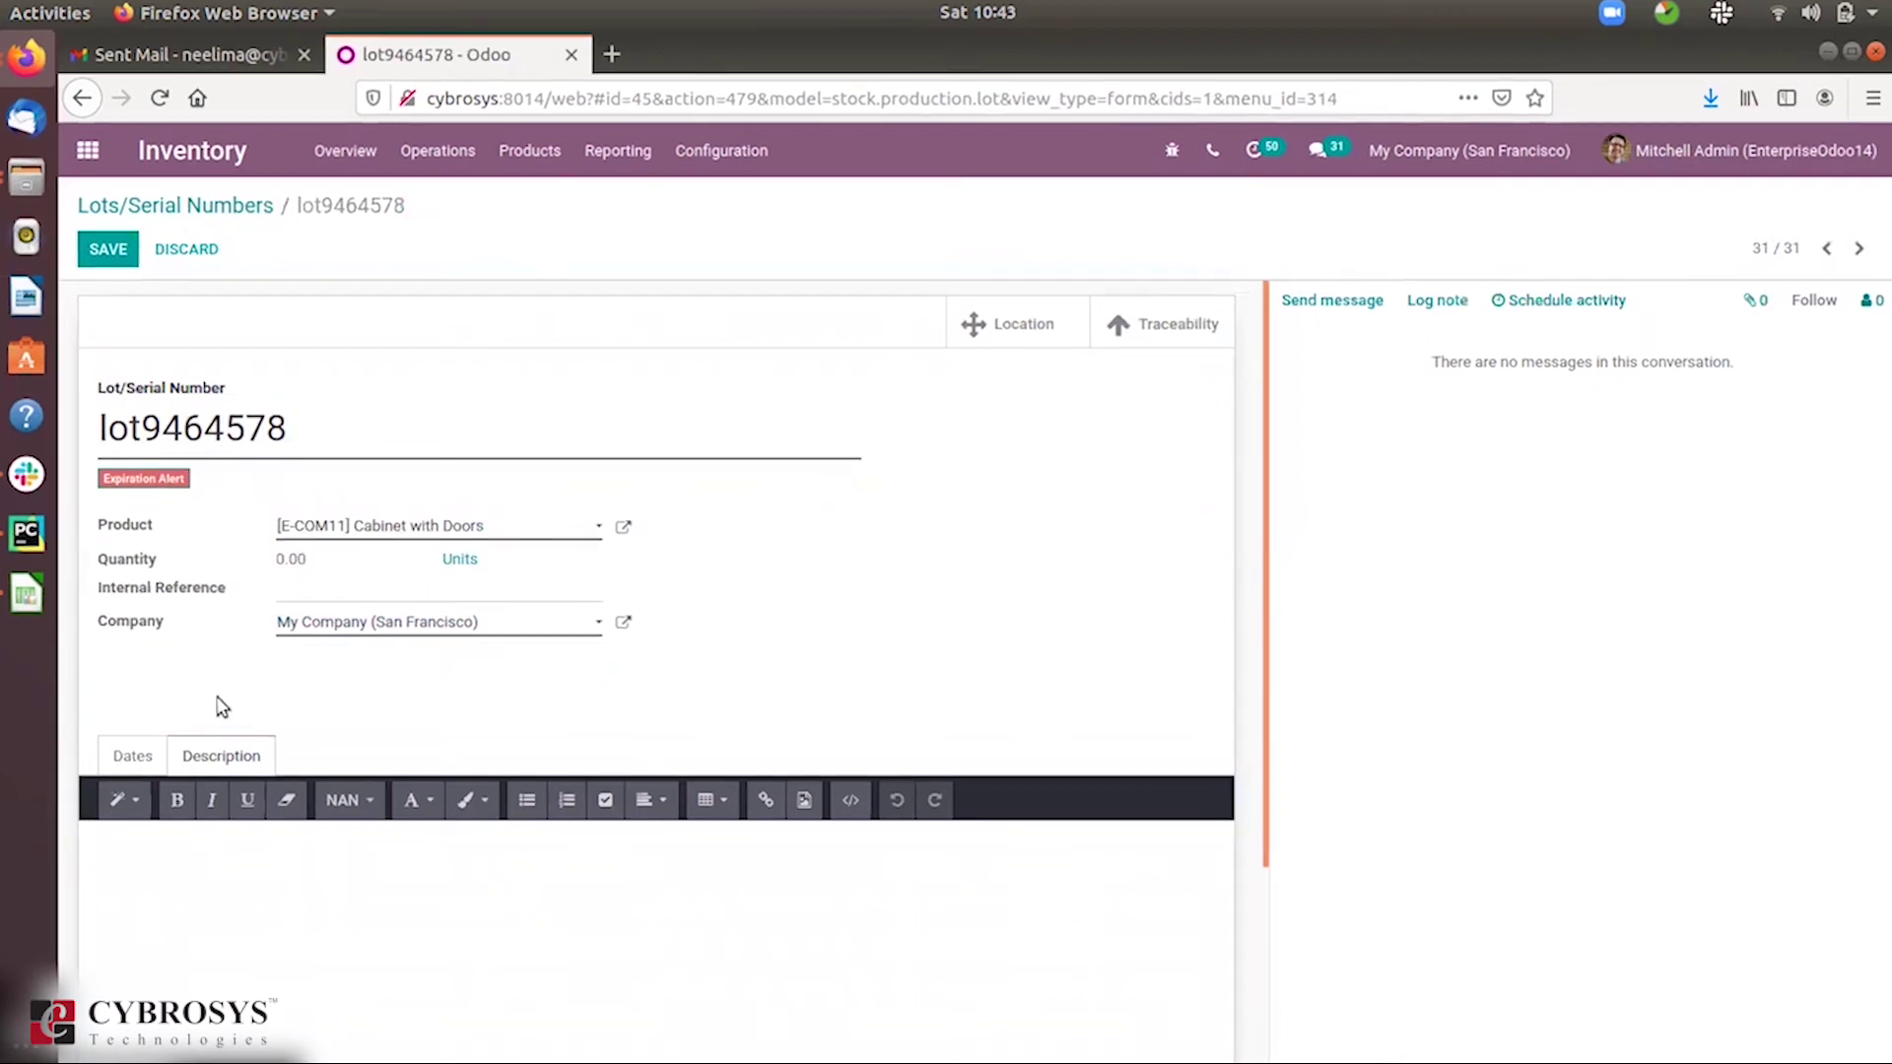
{"action": "left_click", "coordinate": [136, 756]}
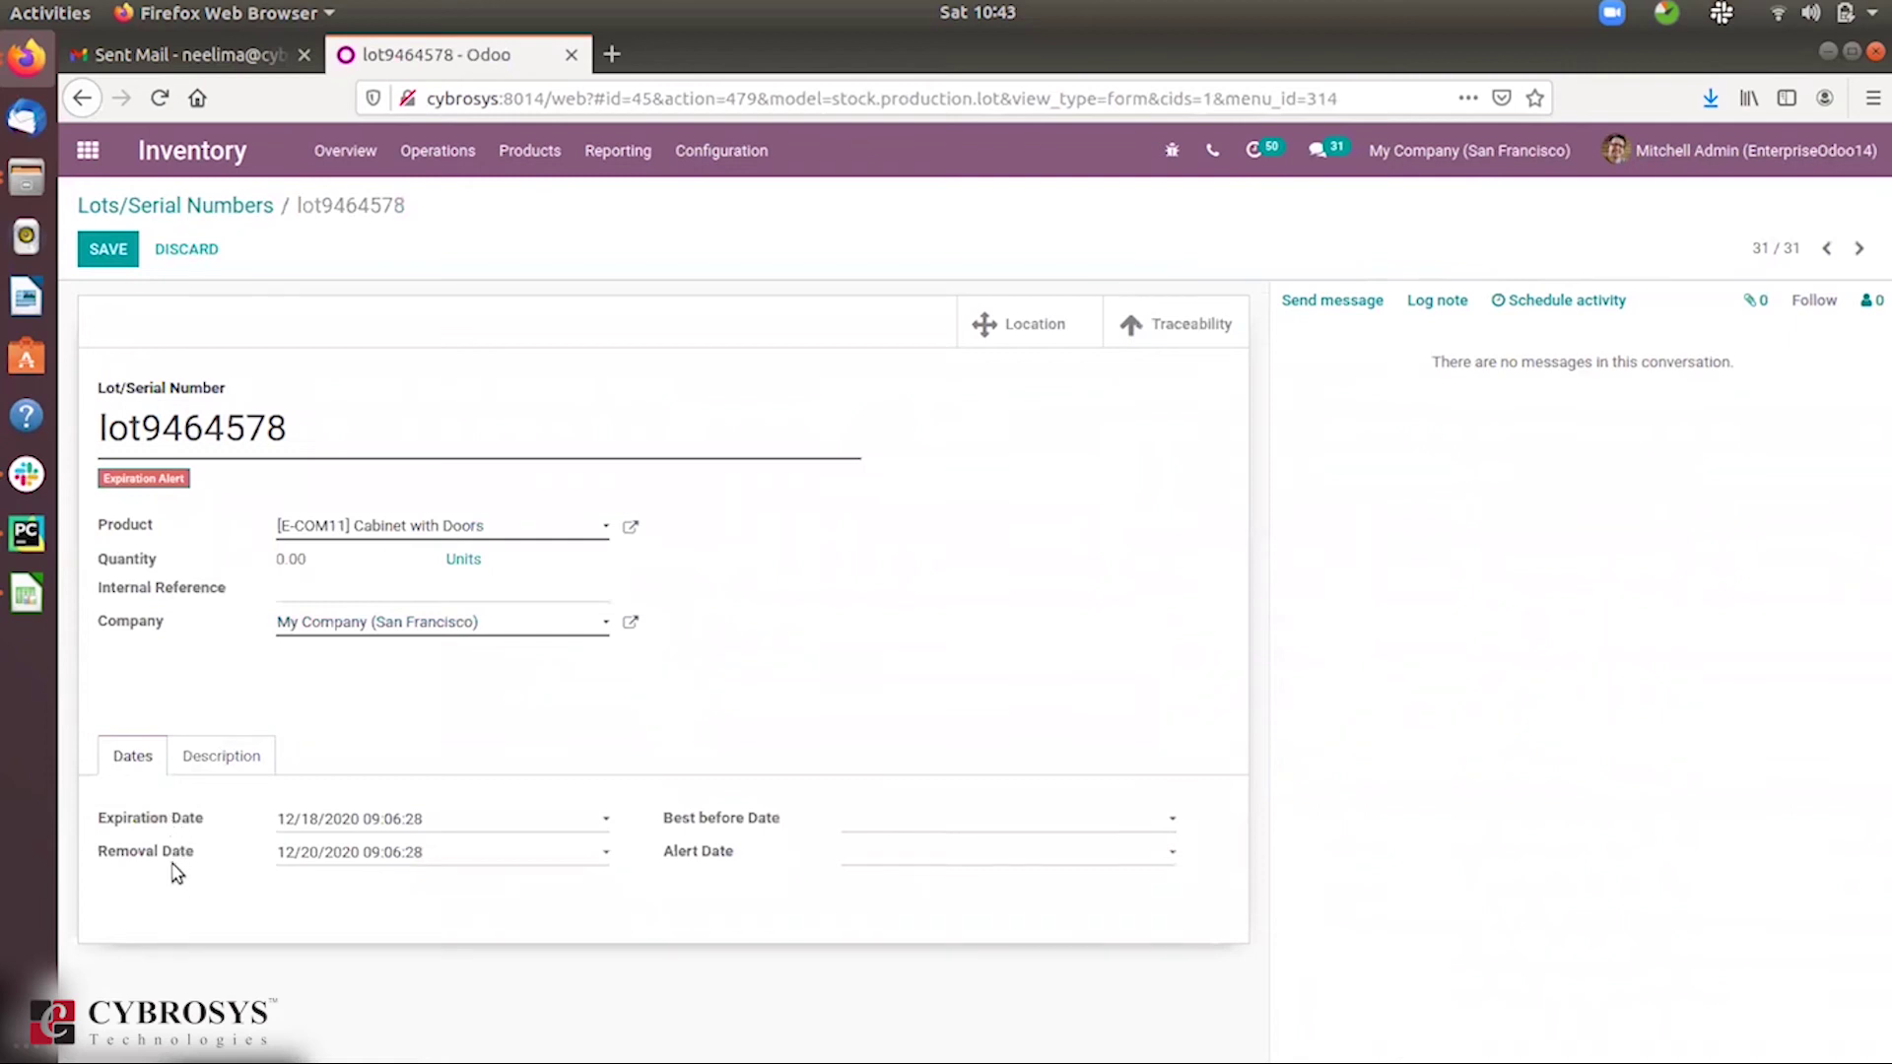
{"action": "left_click", "coordinate": [192, 207]}
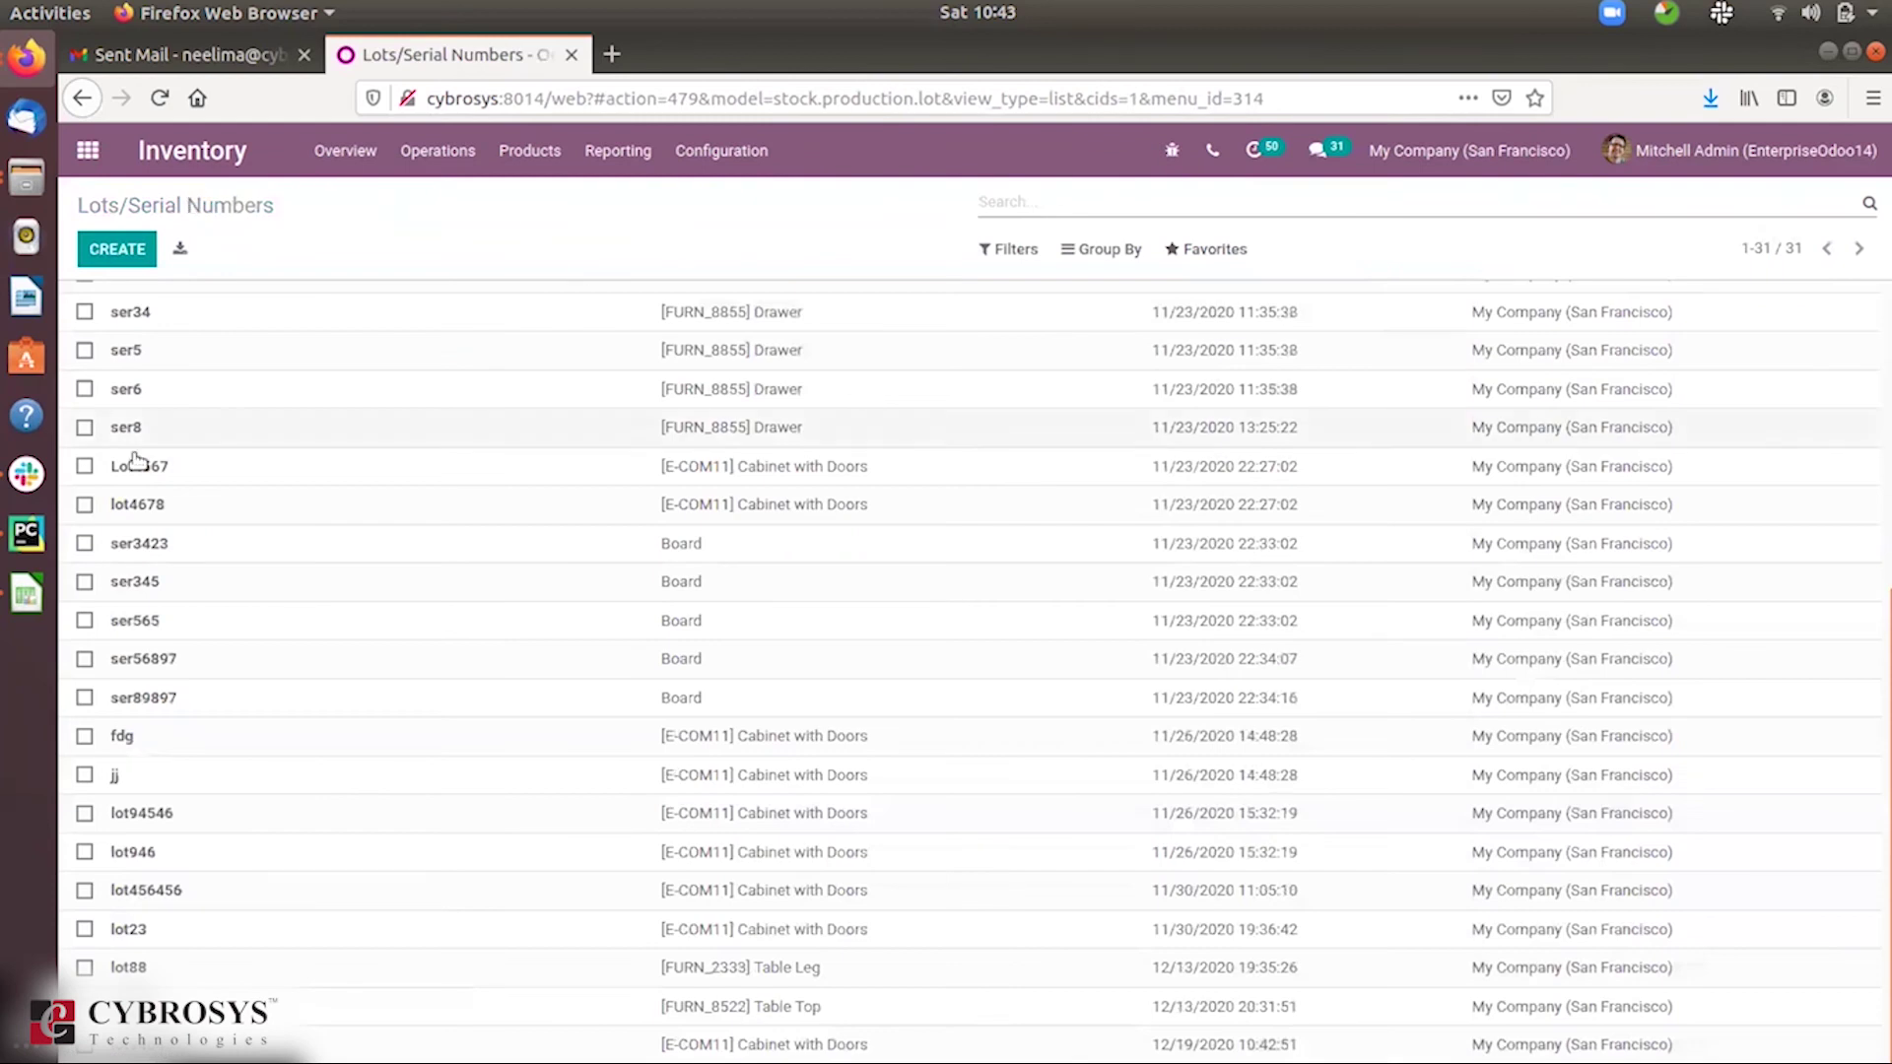
Set up a CSV export of Lot4567, cancel it, deselect the lot, and open Favorites.
{"action": "left_click", "coordinate": [84, 467]}
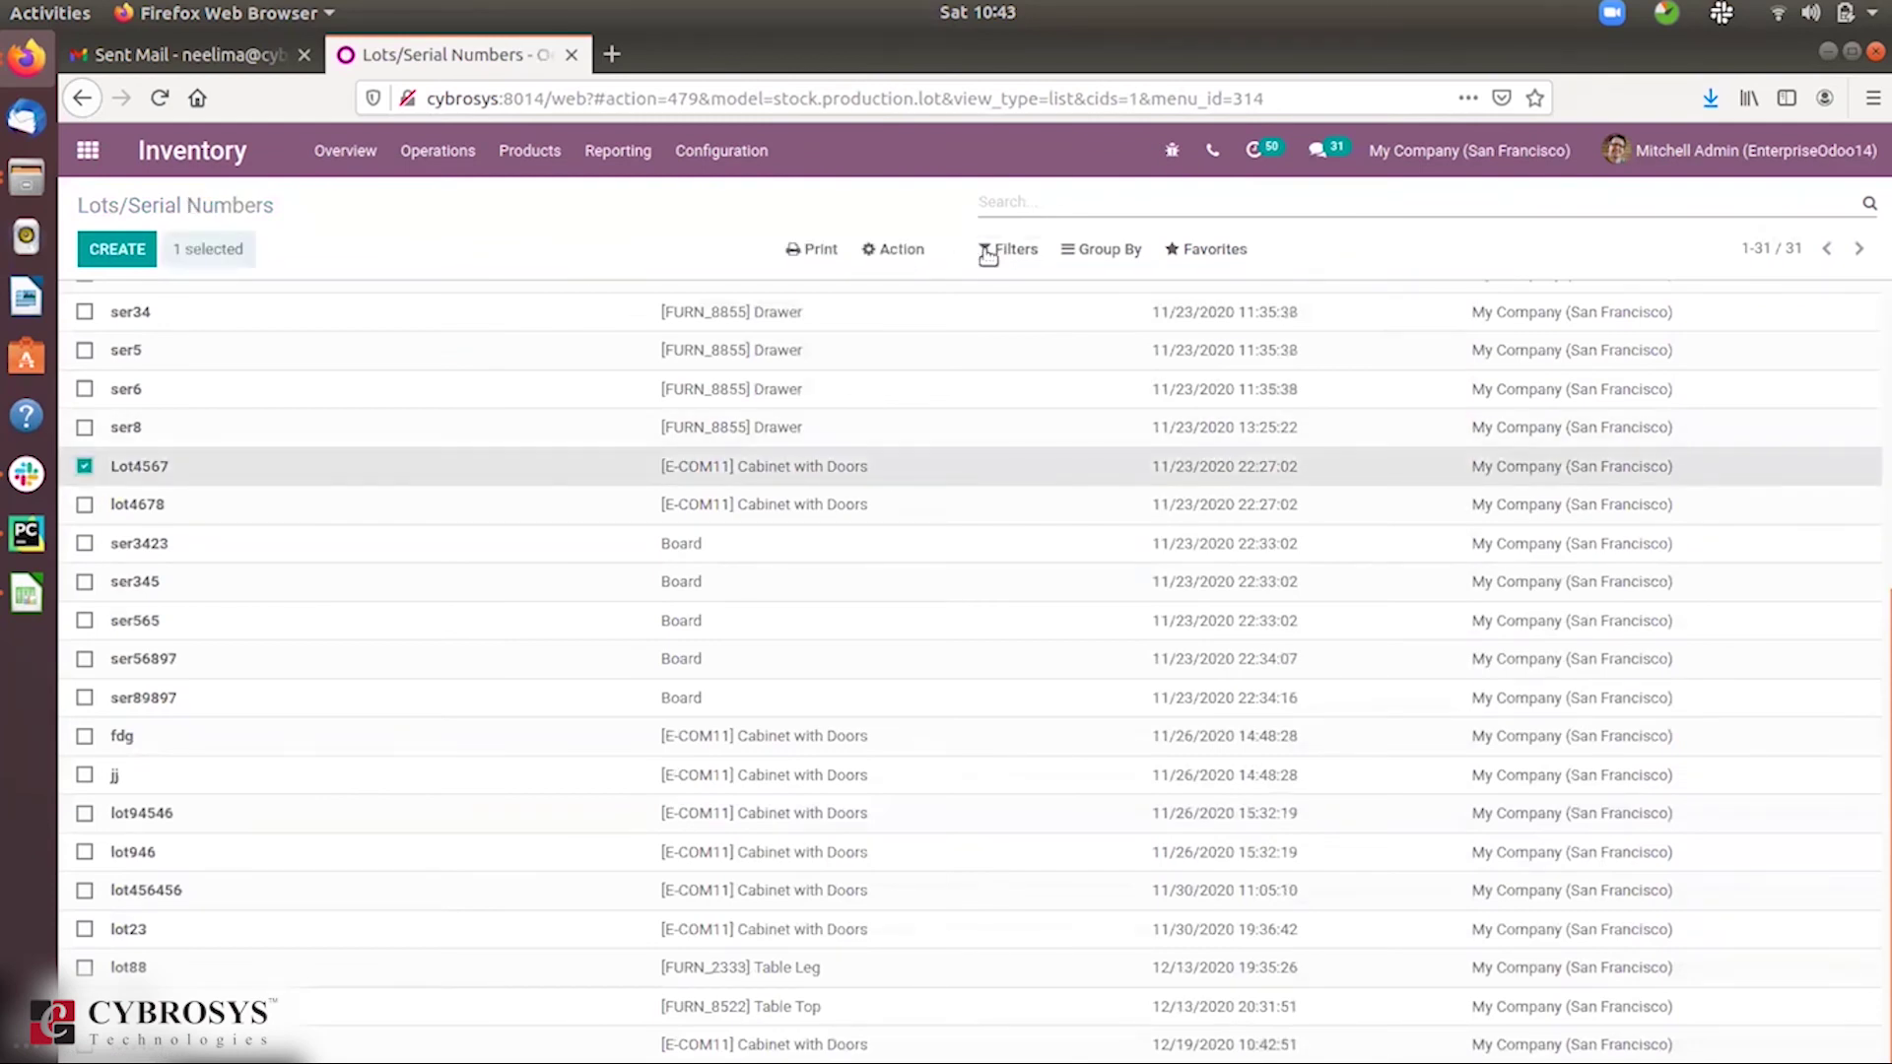
{"action": "left_click", "coordinate": [916, 252]}
{"action": "left_click", "coordinate": [935, 290]}
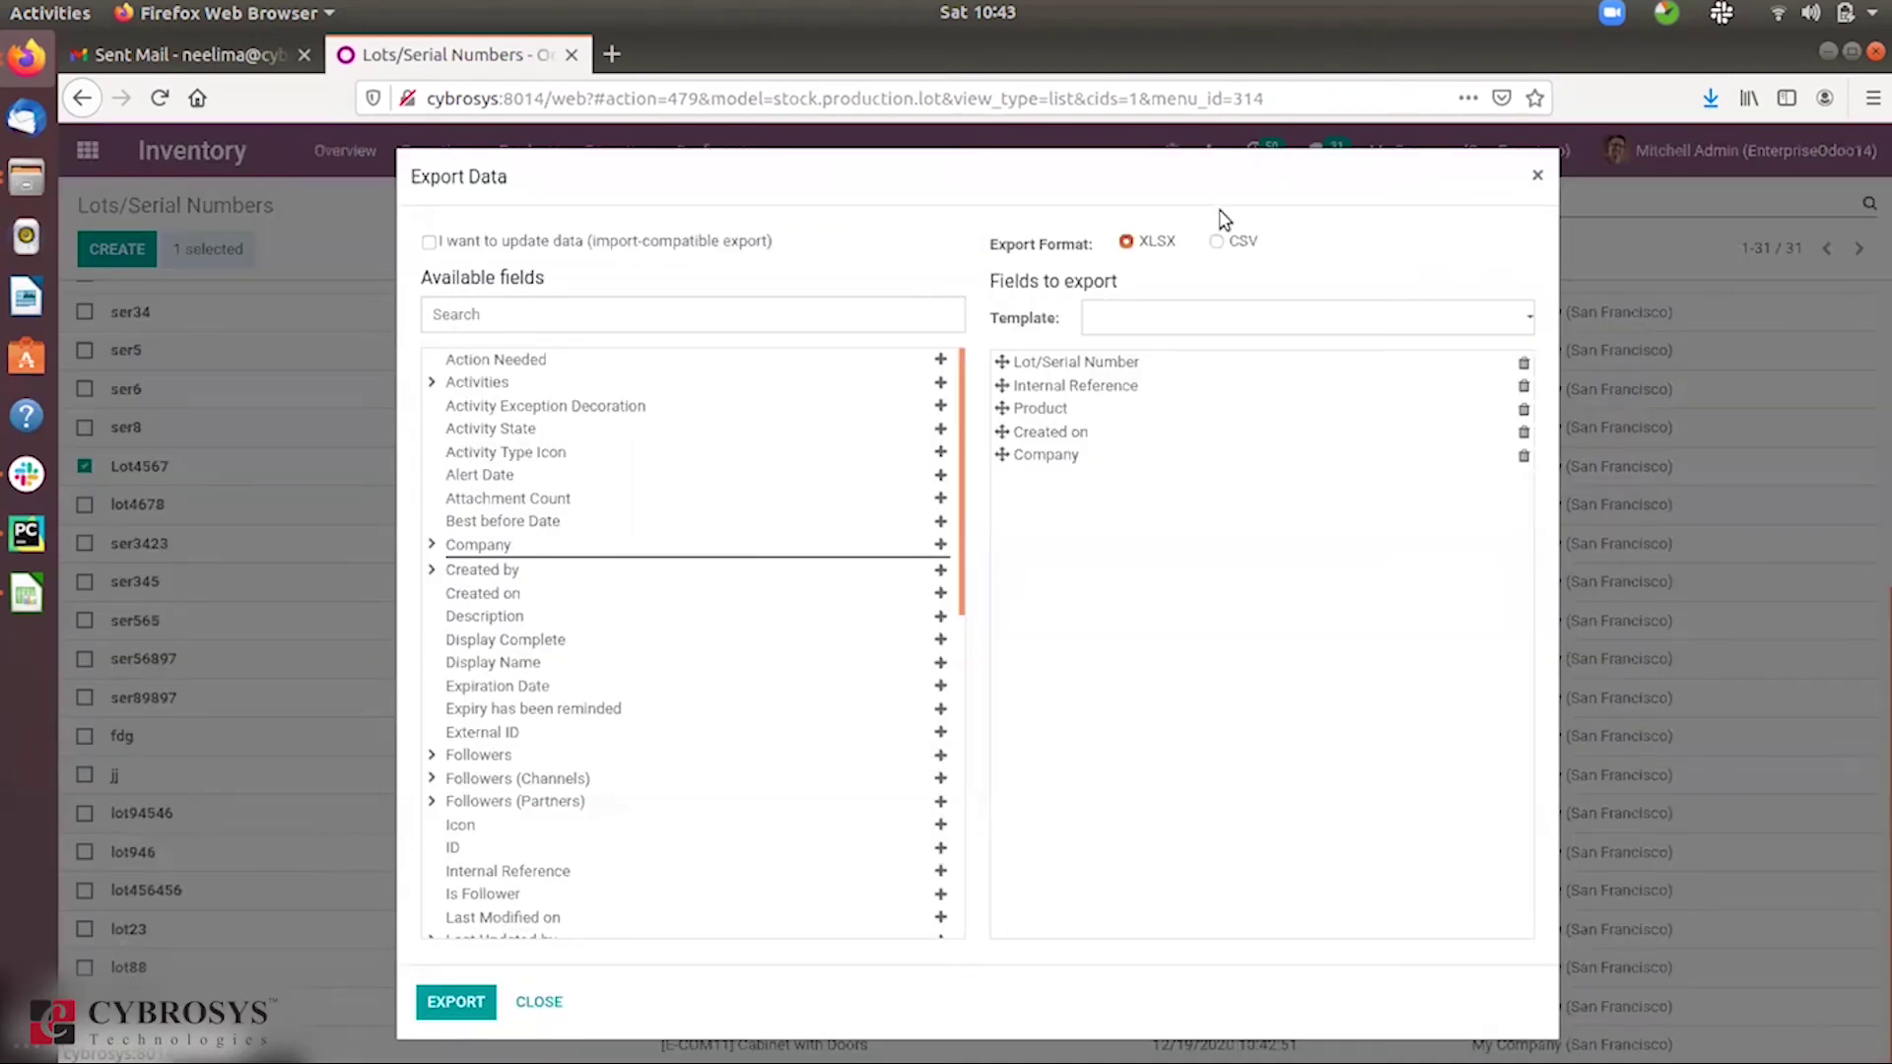
{"action": "left_click", "coordinate": [1219, 243]}
{"action": "left_click", "coordinate": [1540, 177]}
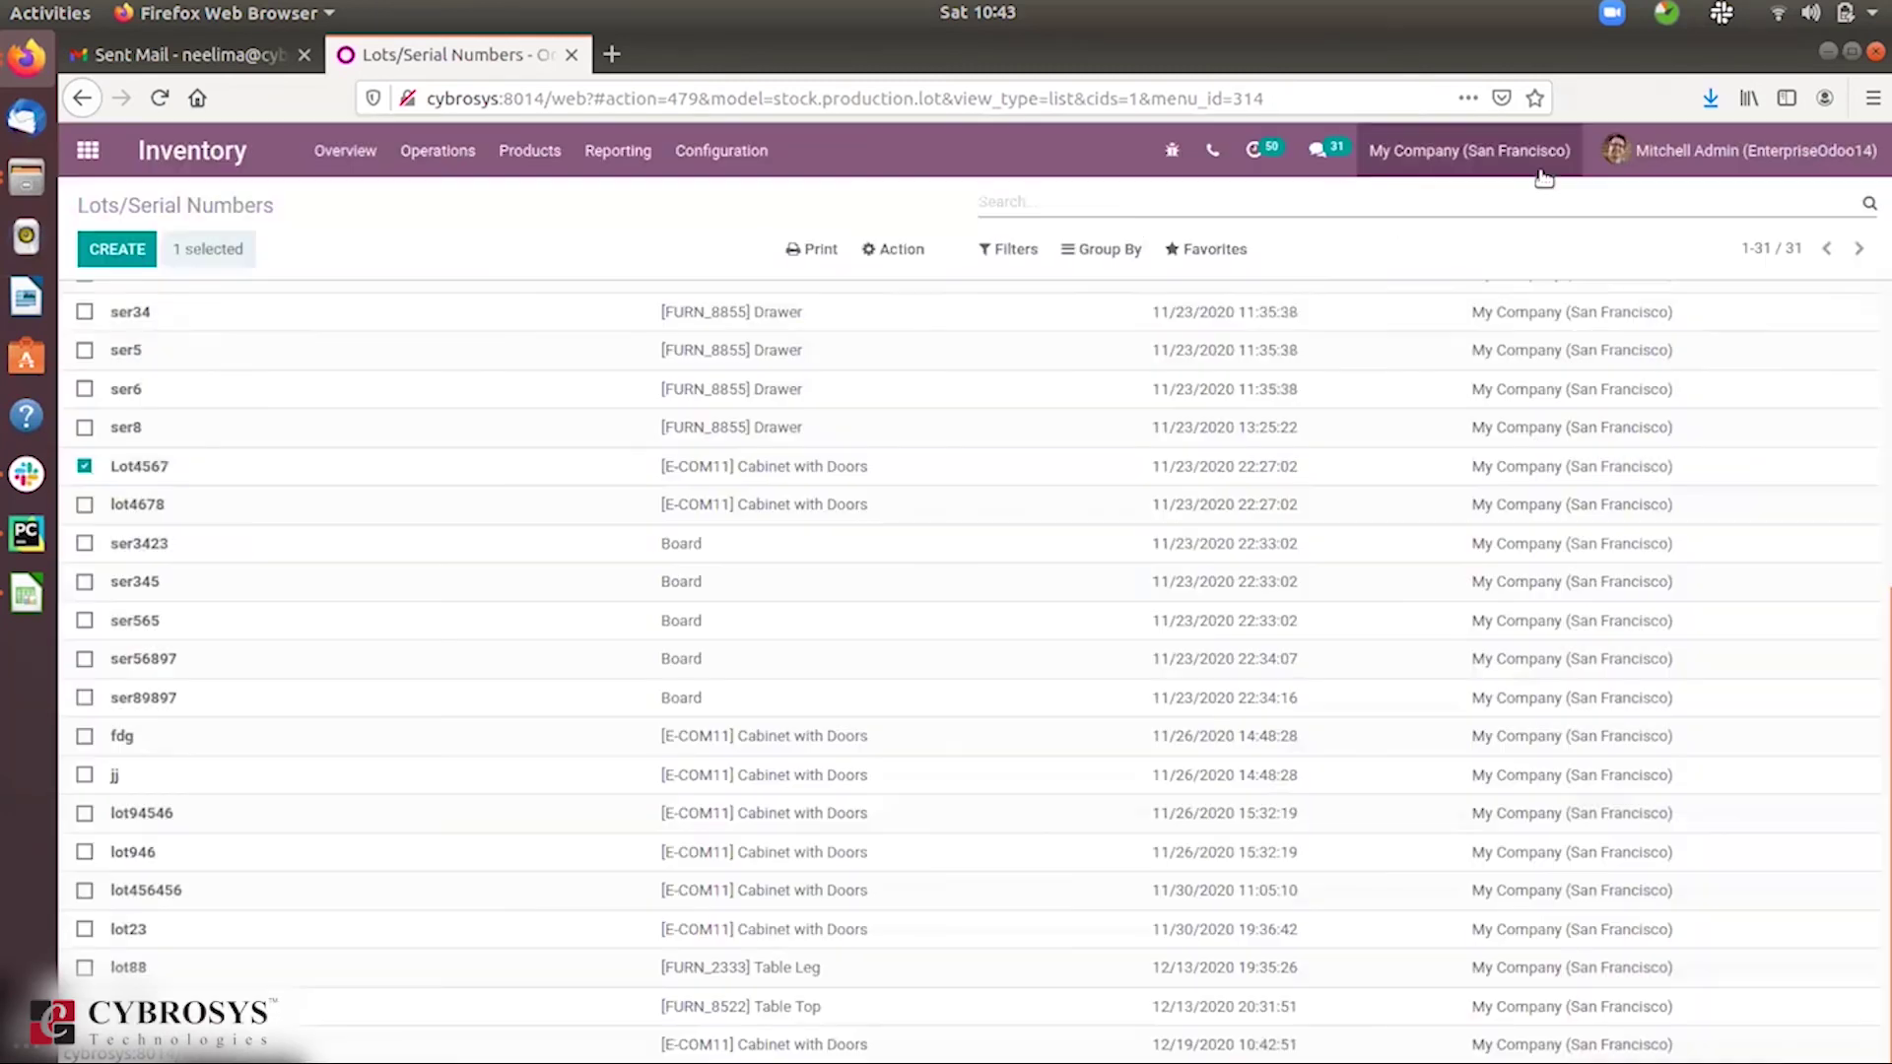
{"action": "left_click", "coordinate": [85, 467]}
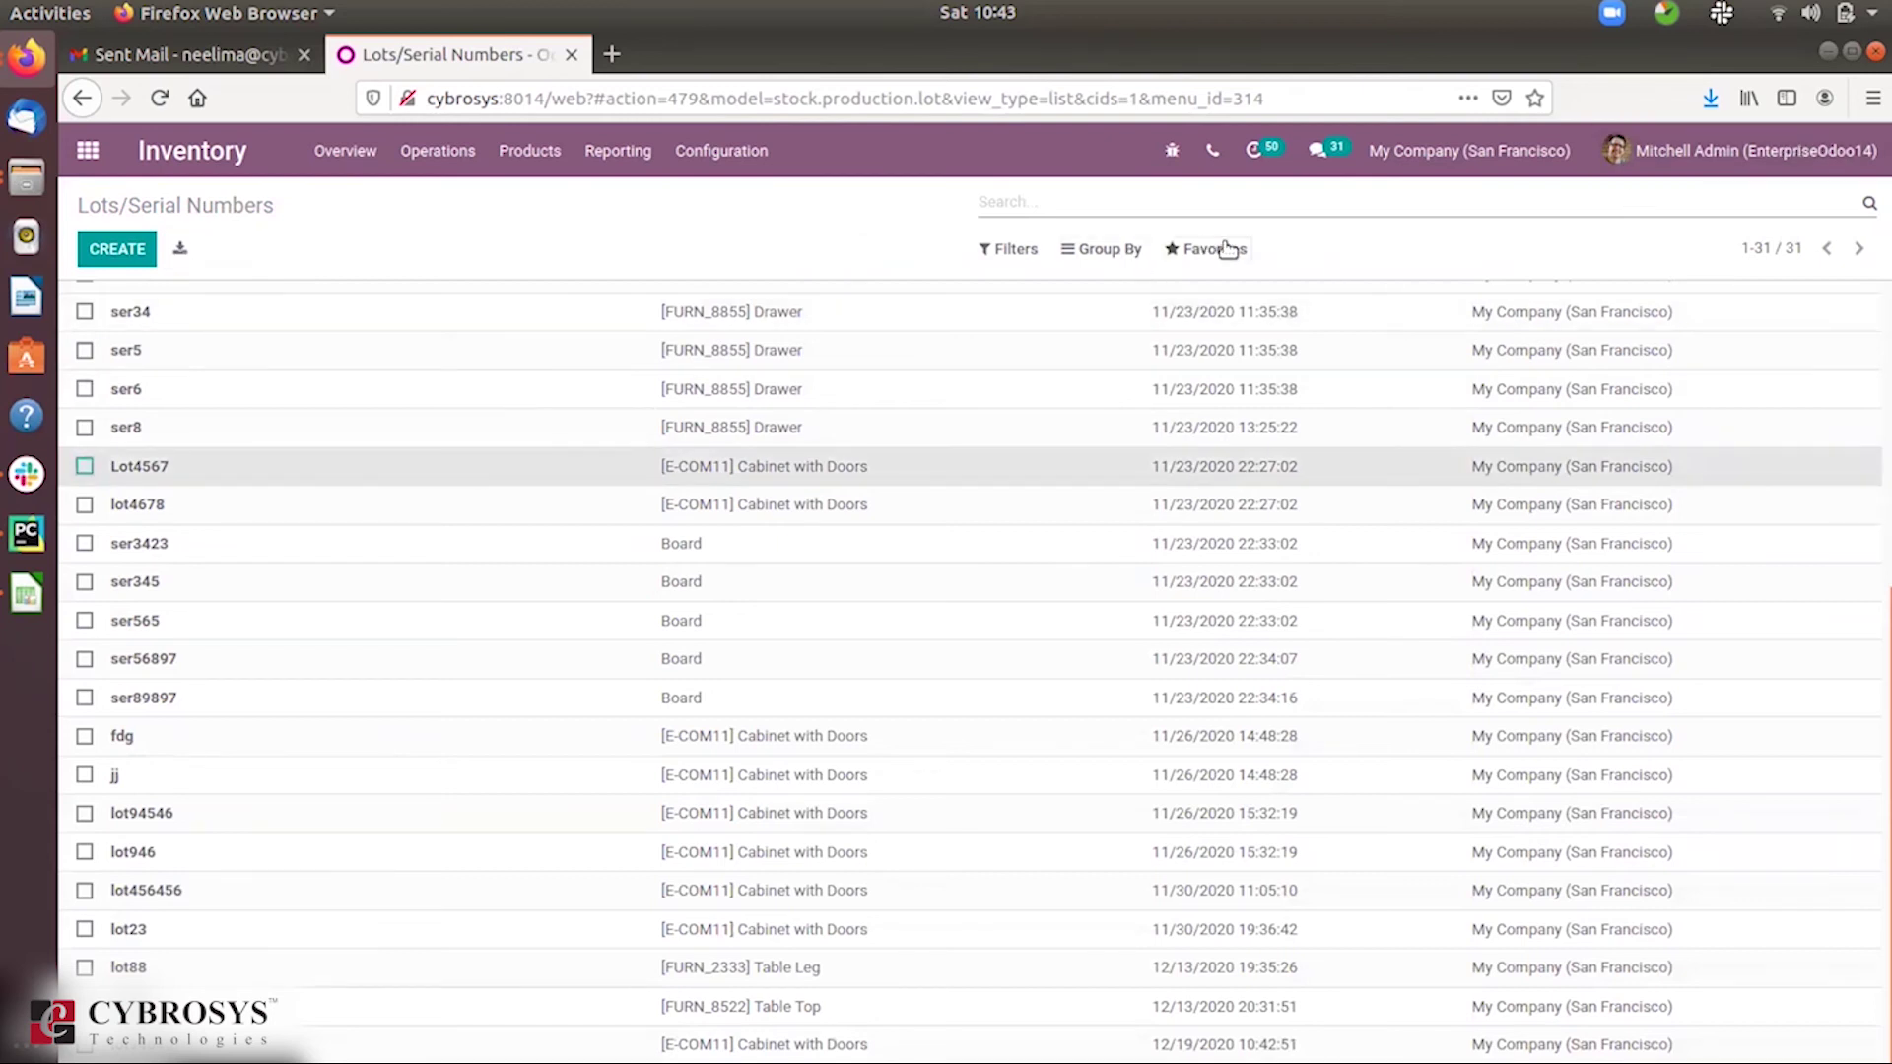
{"action": "left_click", "coordinate": [1213, 249]}
Load stock.production.lot.csv, check its formatting options, test it, and import lot453546 for Drawer.
{"action": "left_click", "coordinate": [1242, 332]}
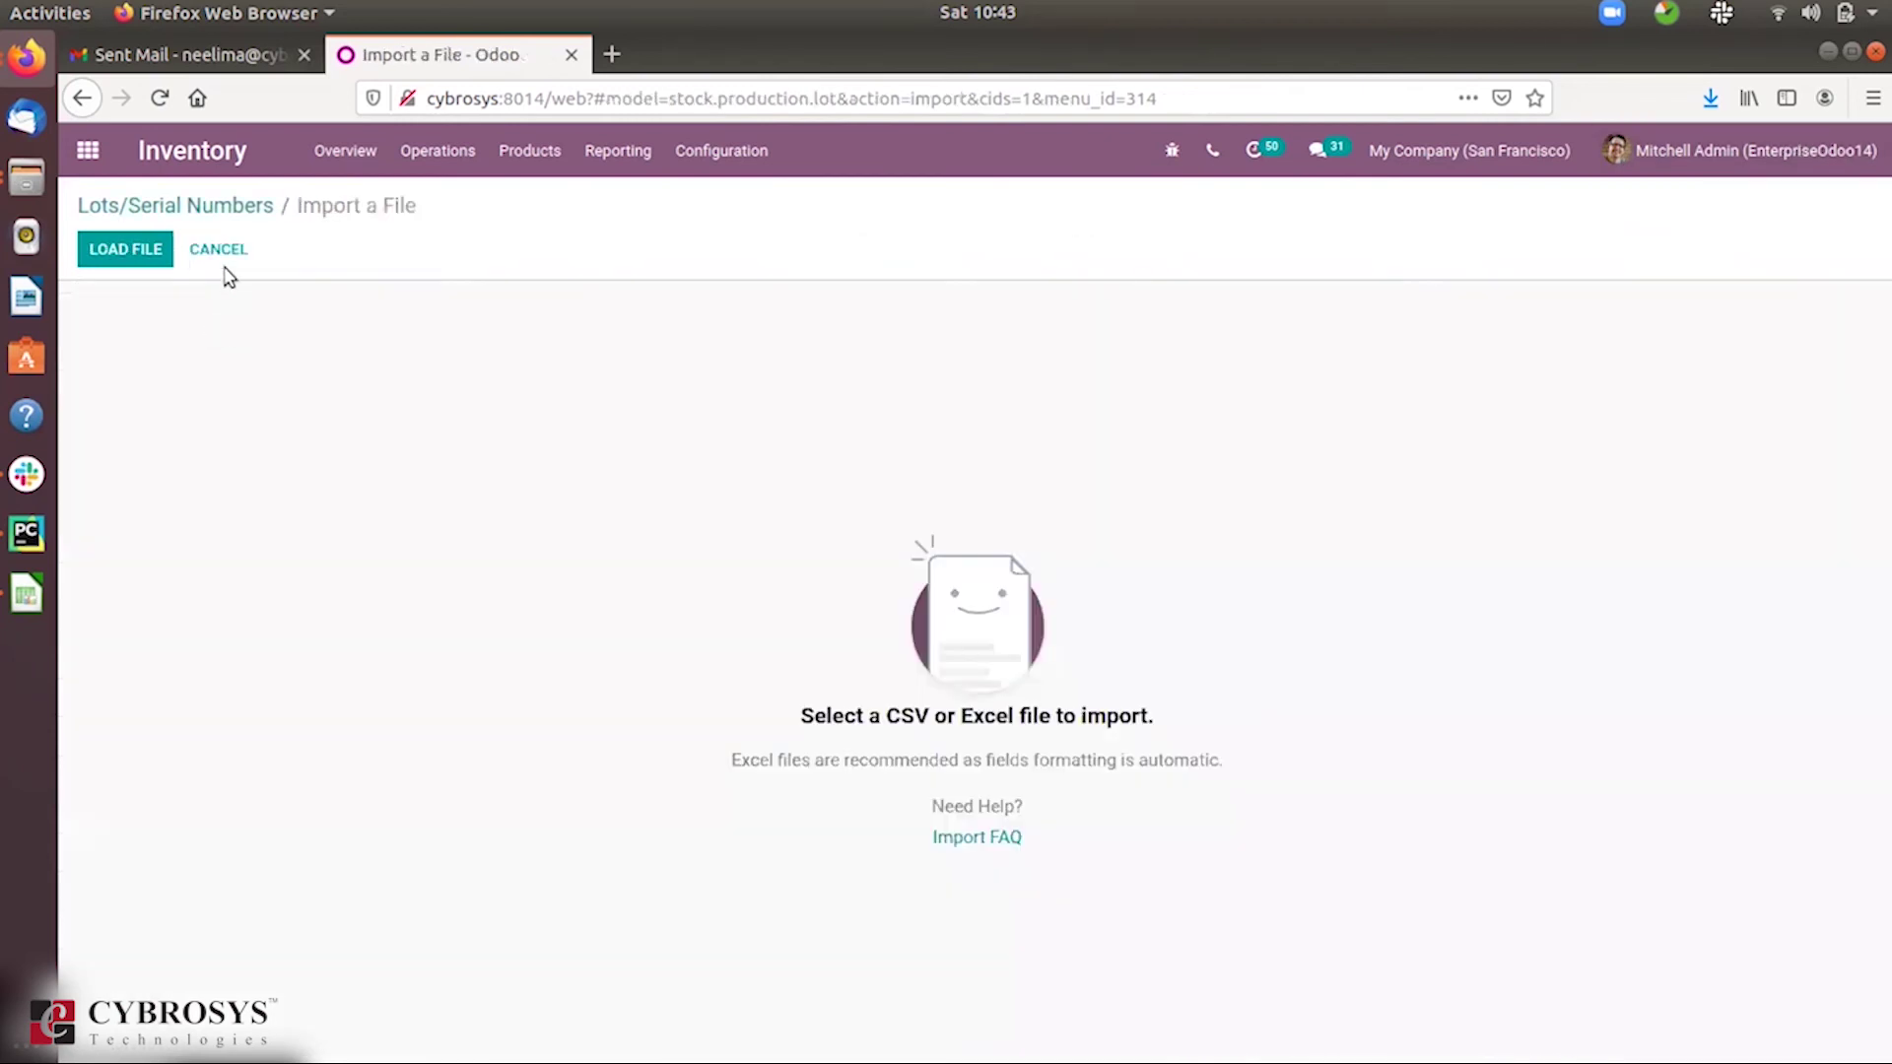
{"action": "left_click", "coordinate": [151, 258]}
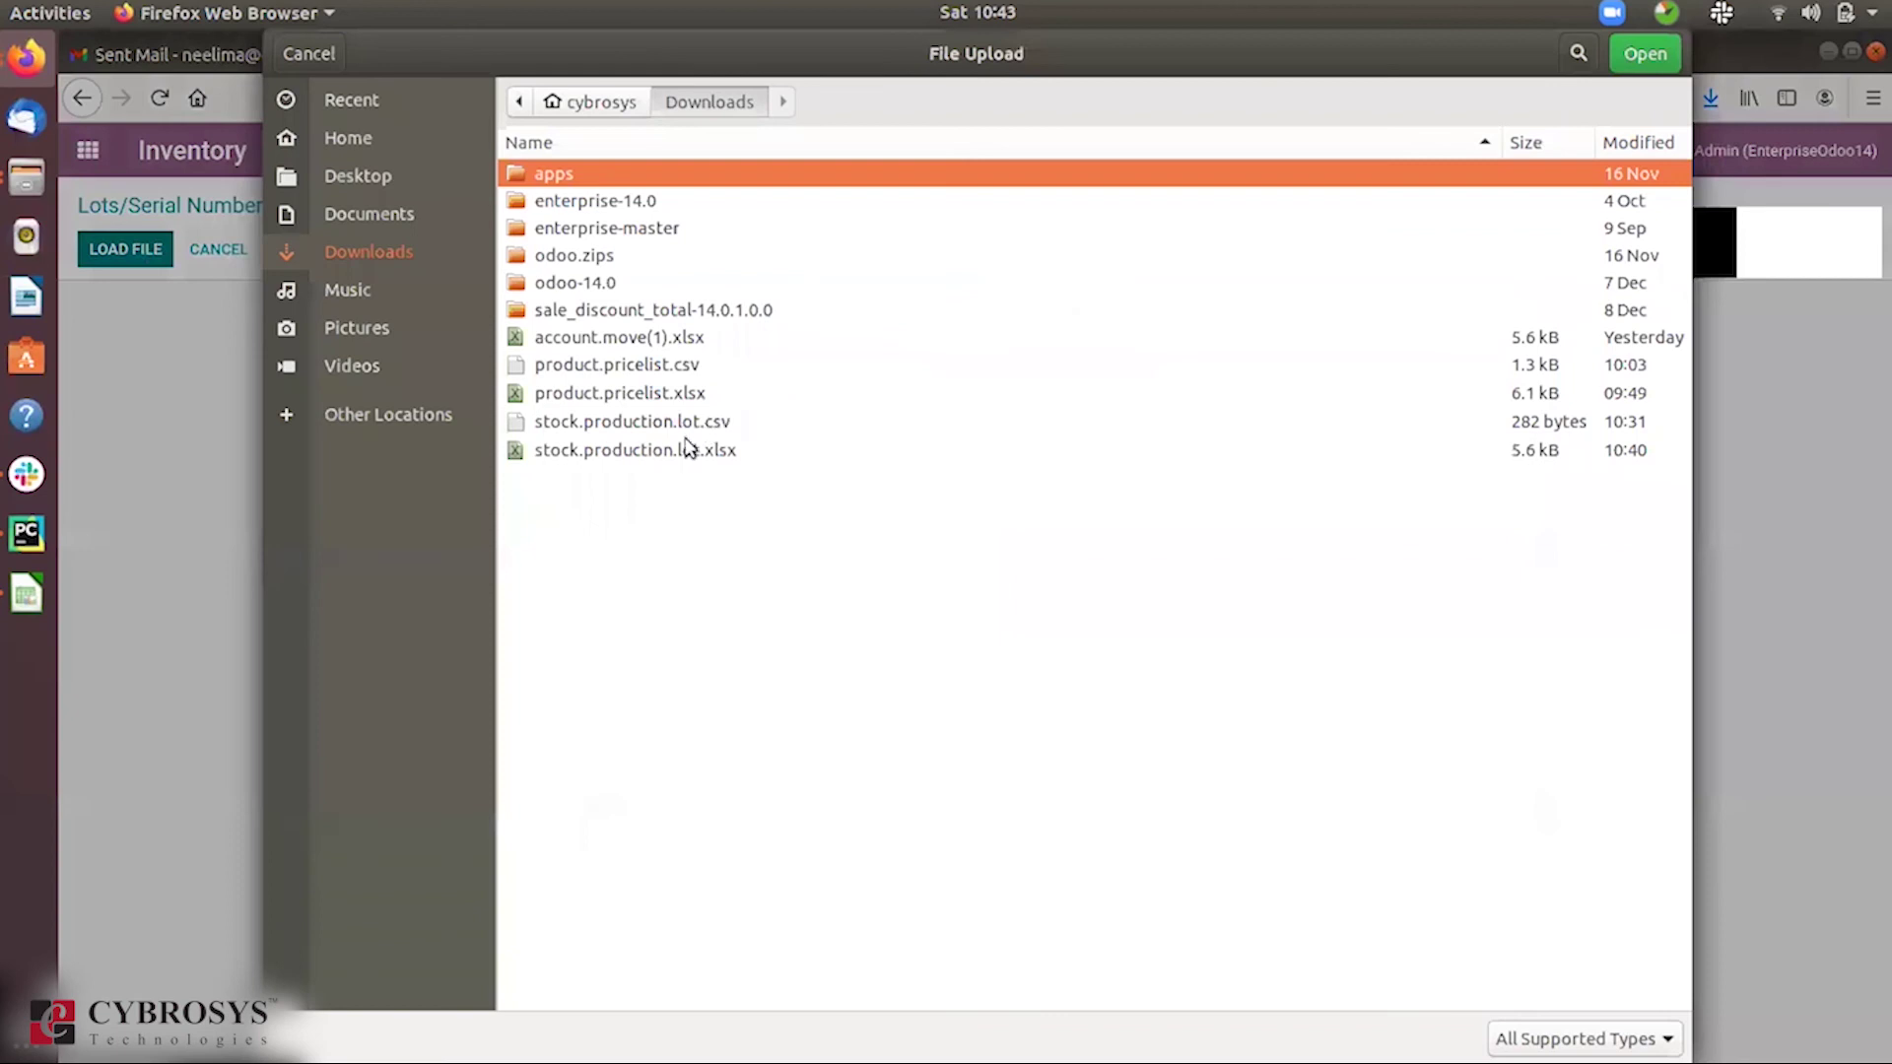
{"action": "left_click", "coordinate": [1629, 46]}
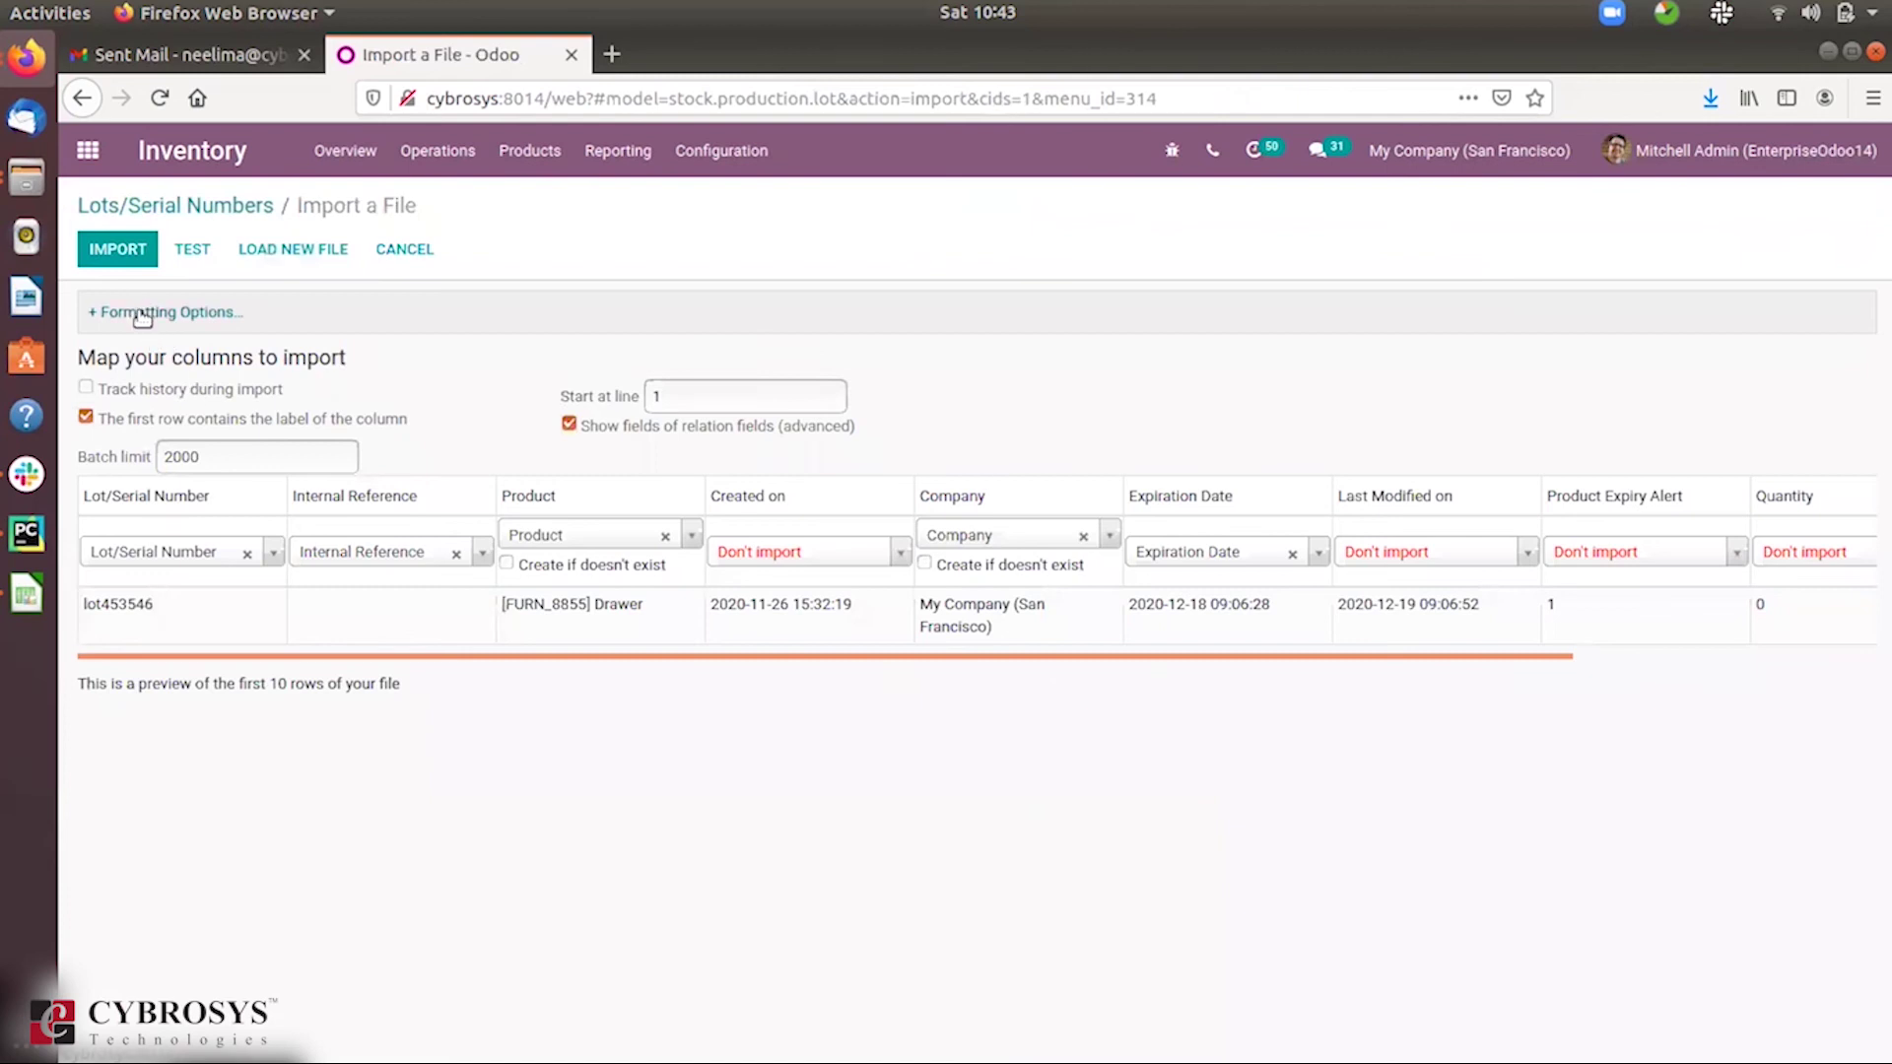
{"action": "left_click", "coordinate": [142, 313]}
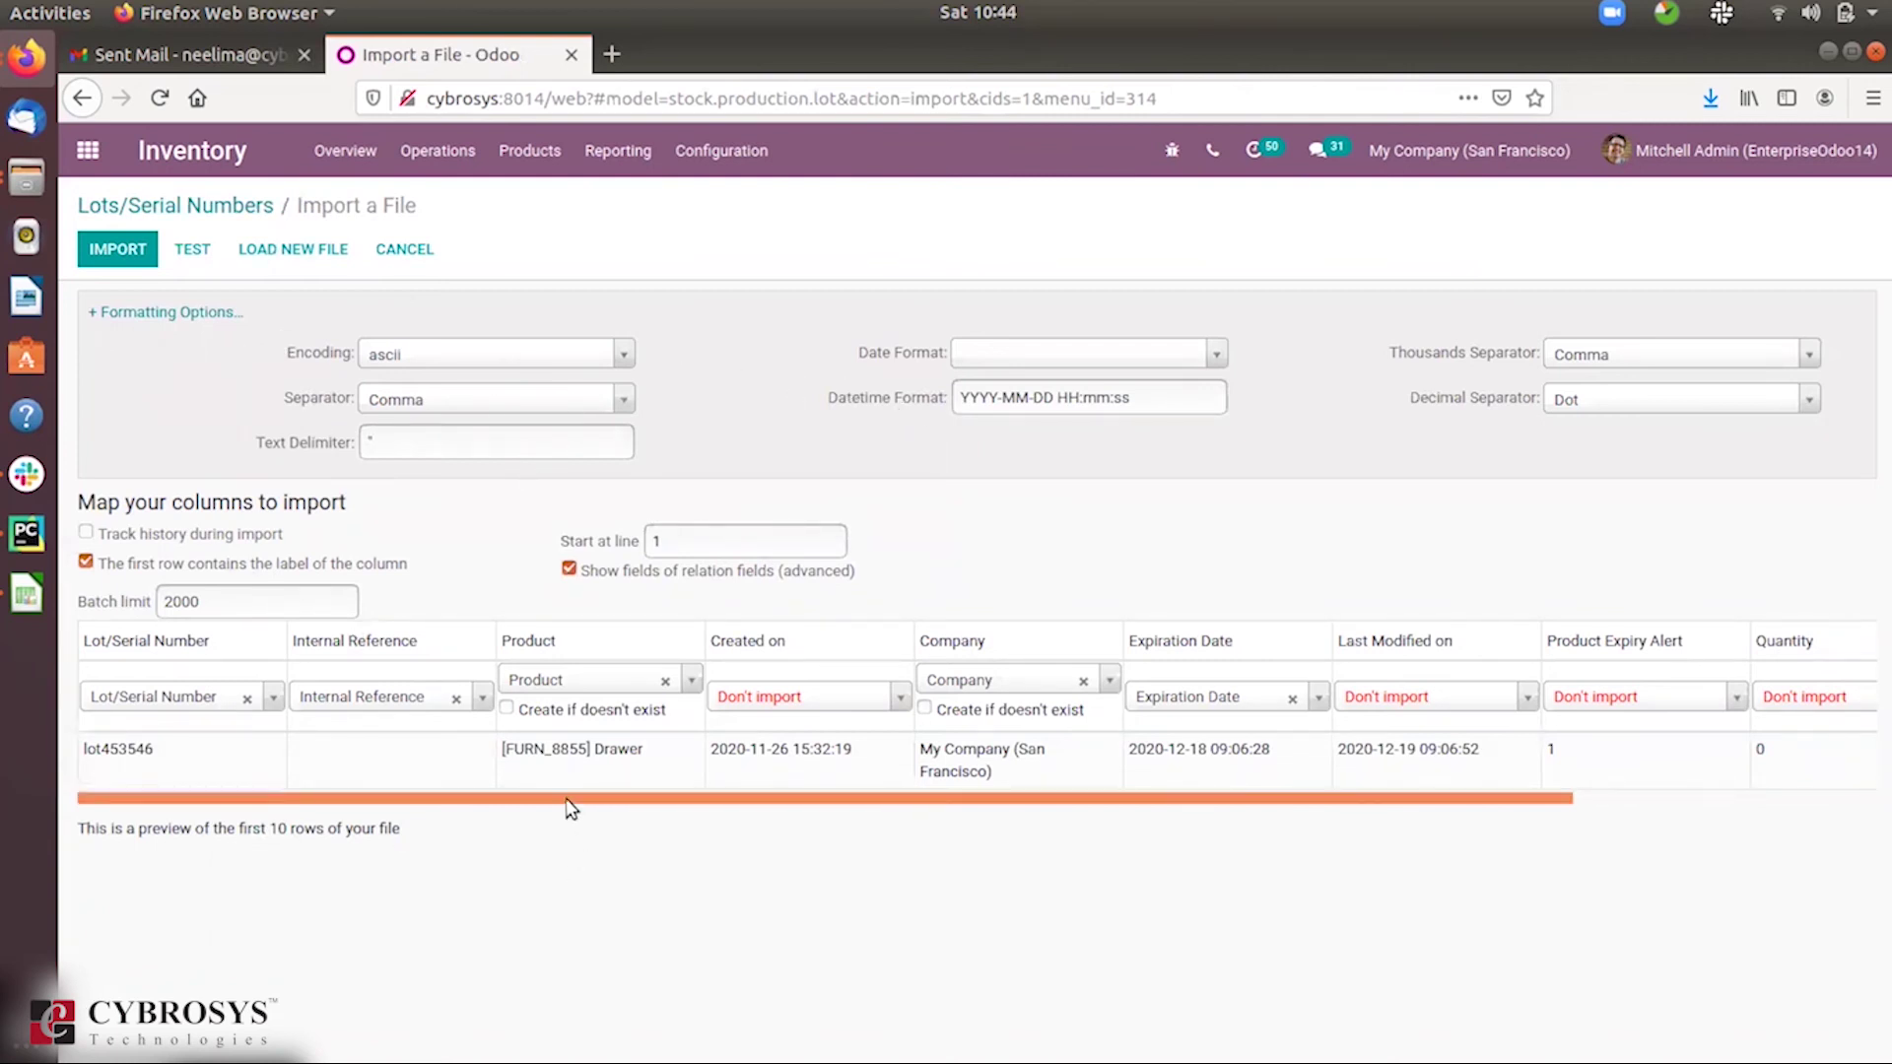
{"action": "left_click_drag", "start_coordinate": [571, 808], "coordinate": [281, 776]}
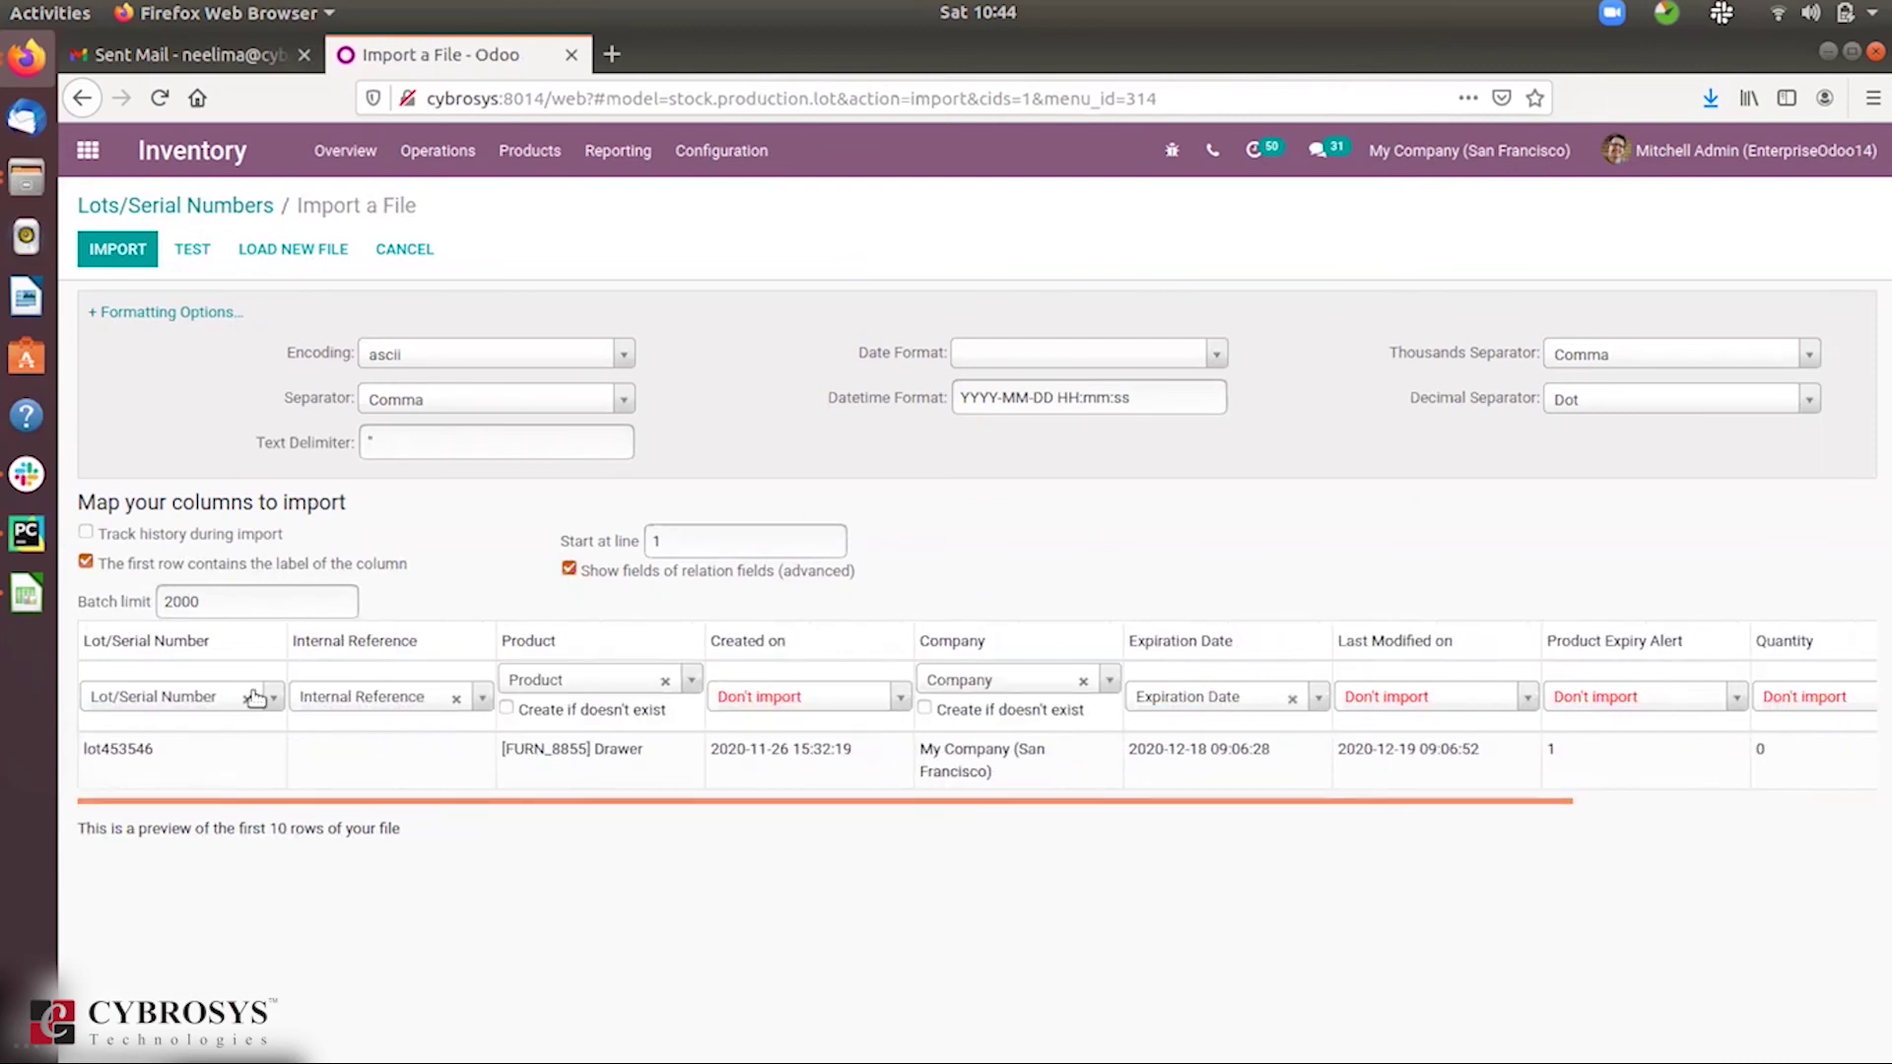
{"action": "left_click", "coordinate": [185, 249]}
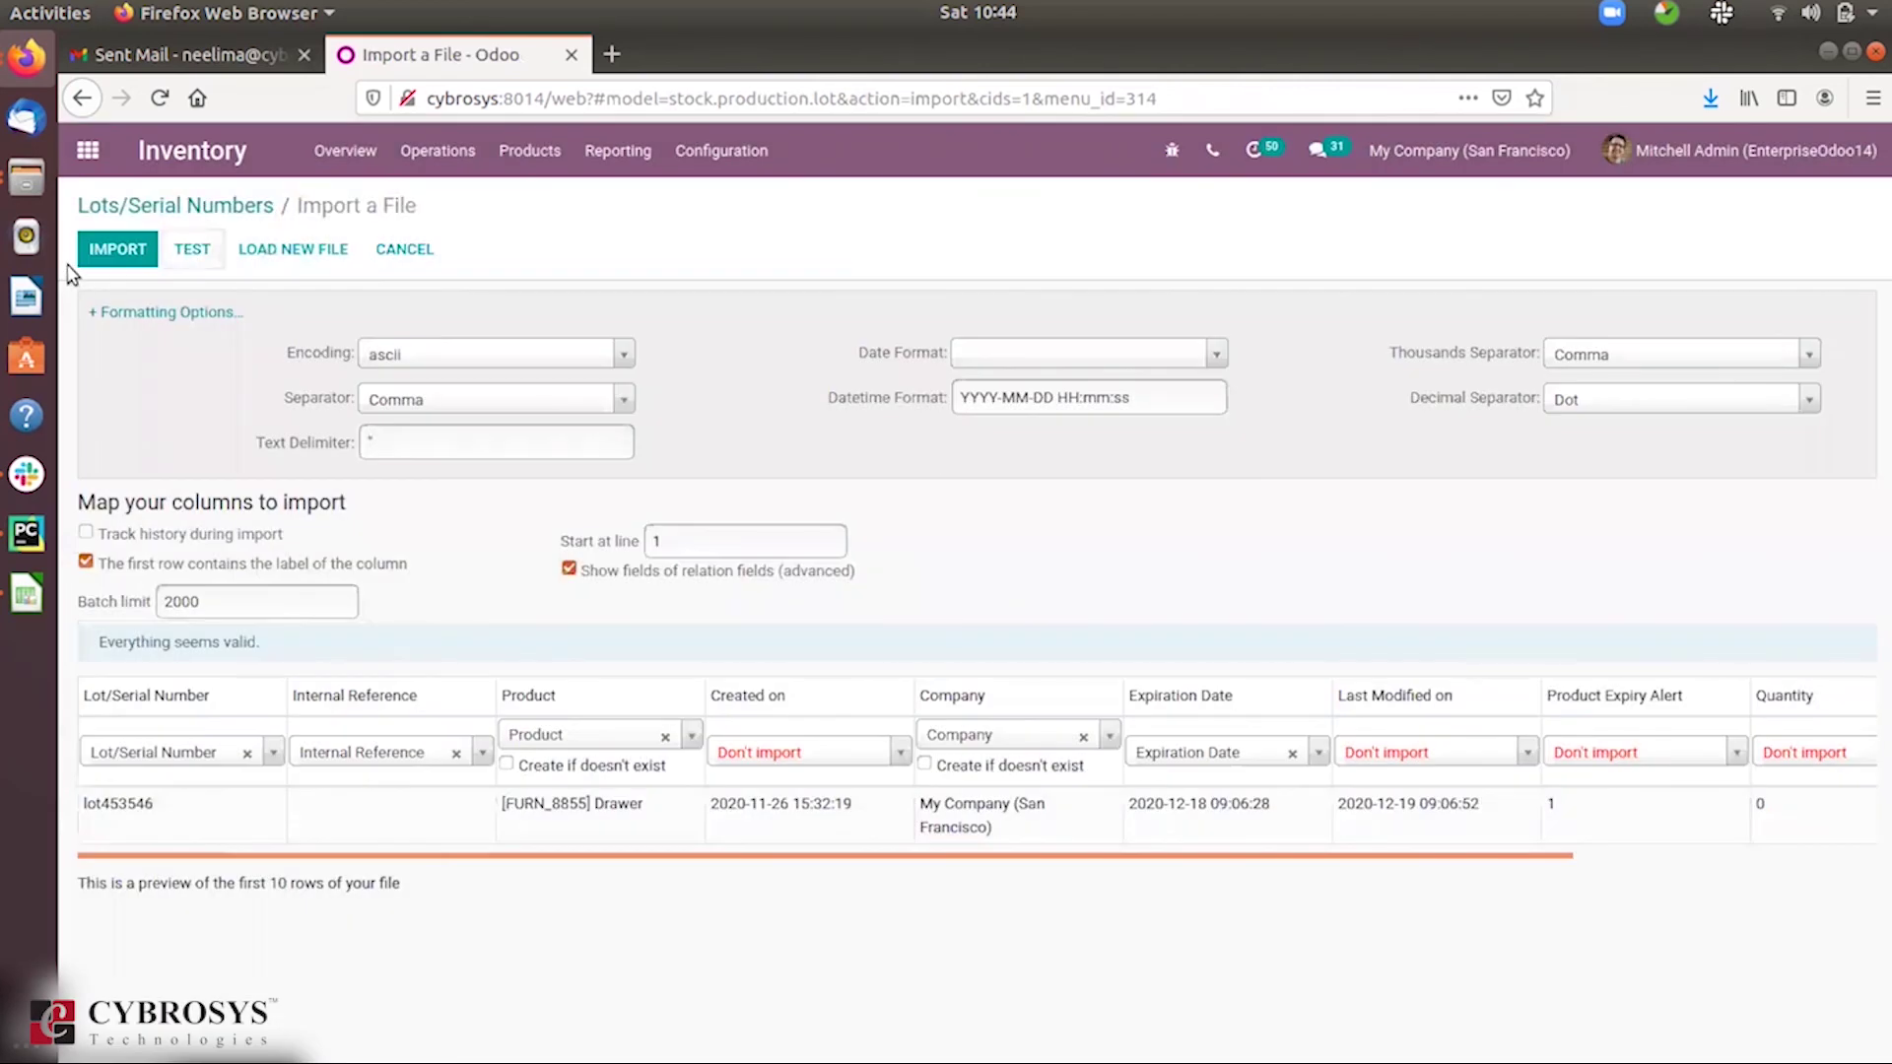
{"action": "left_click", "coordinate": [114, 250]}
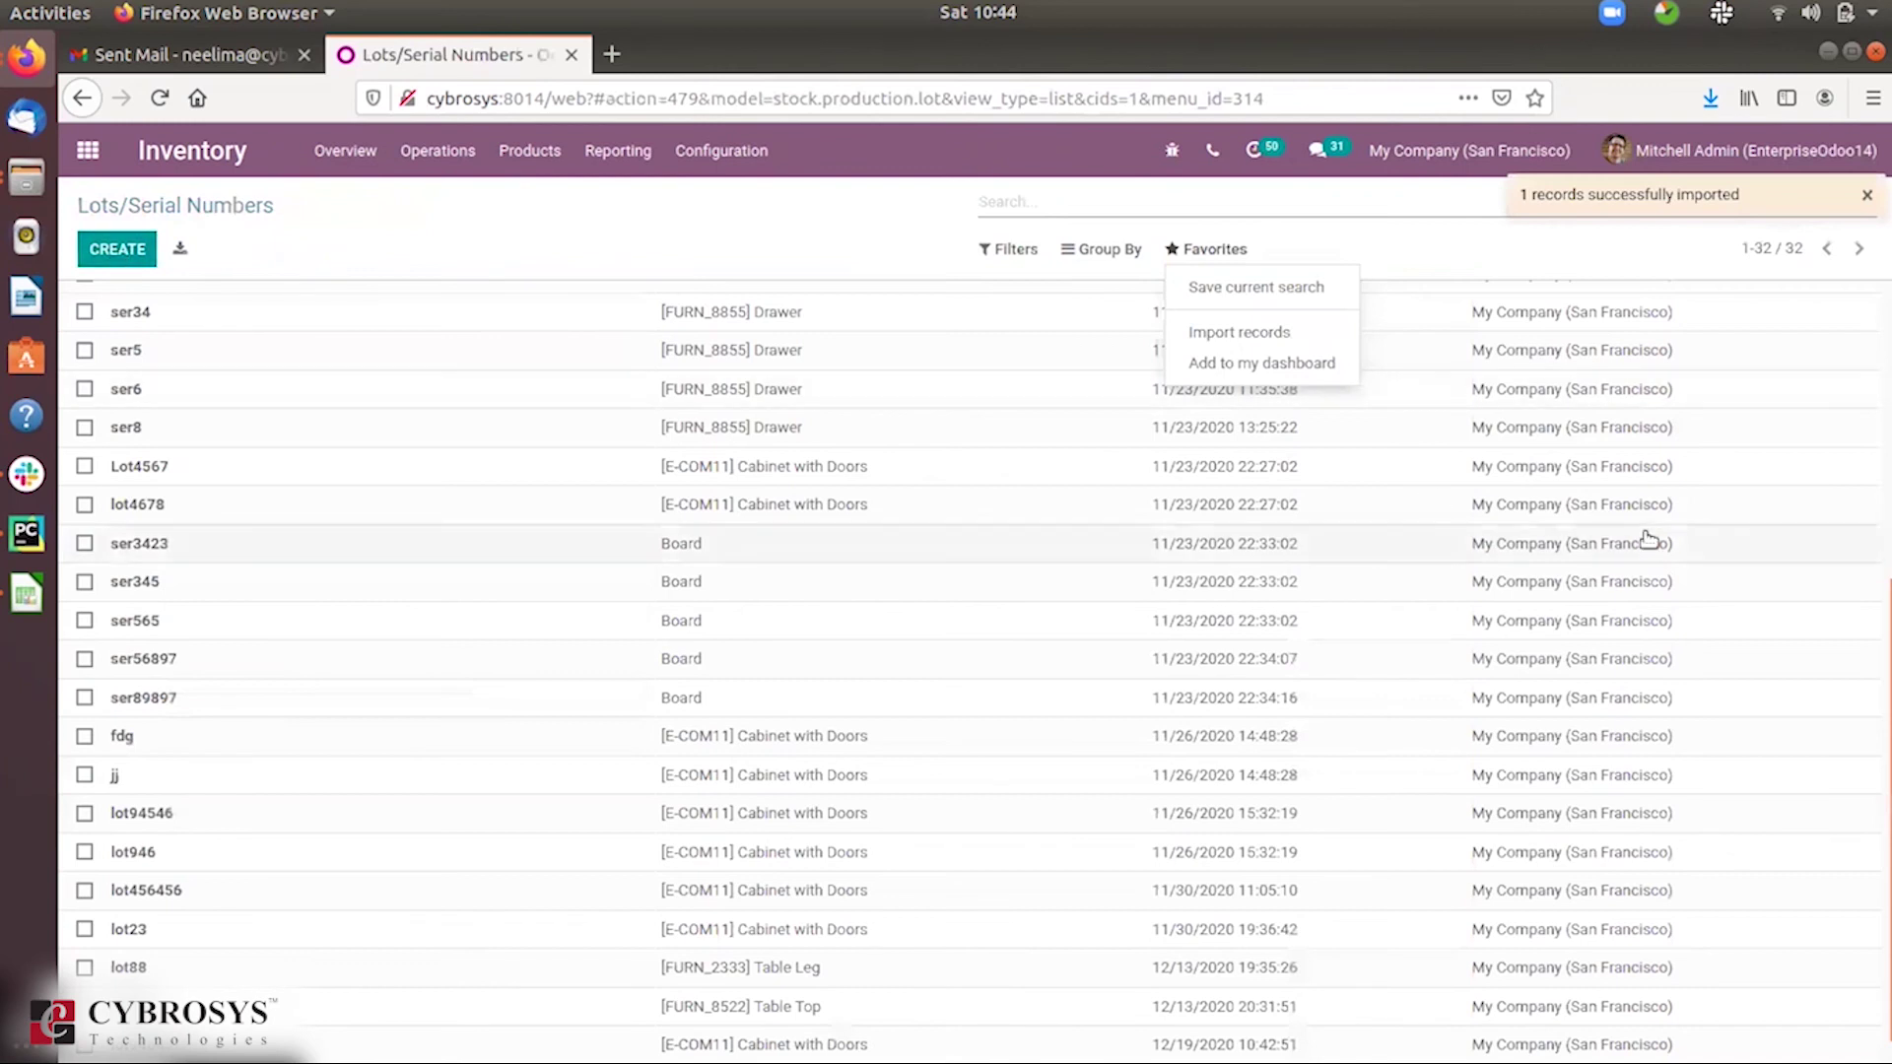
Inspect the imported lot453546 Drawer record, then start a new lot import from Favorites.
{"action": "scroll", "coordinate": [1879, 852], "scroll_direction": "down", "scroll_amount": 1}
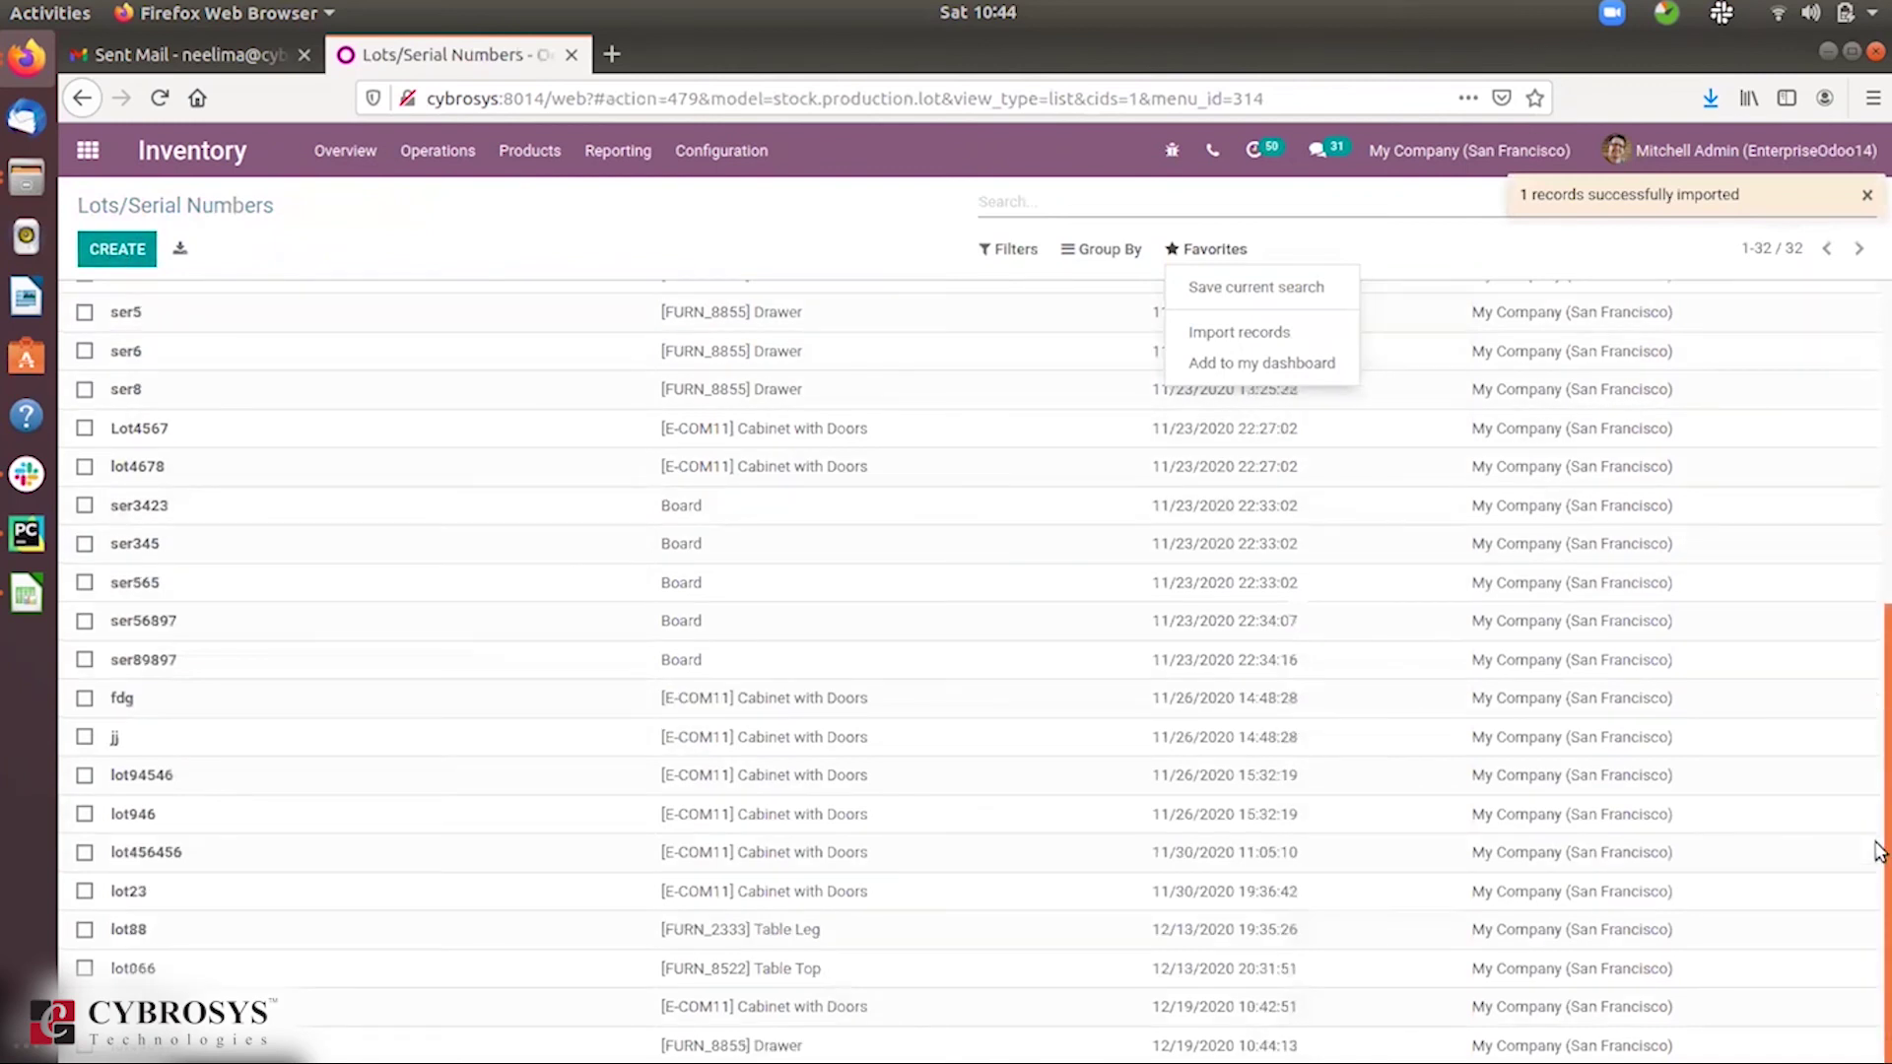
{"action": "left_click", "coordinate": [251, 1045]}
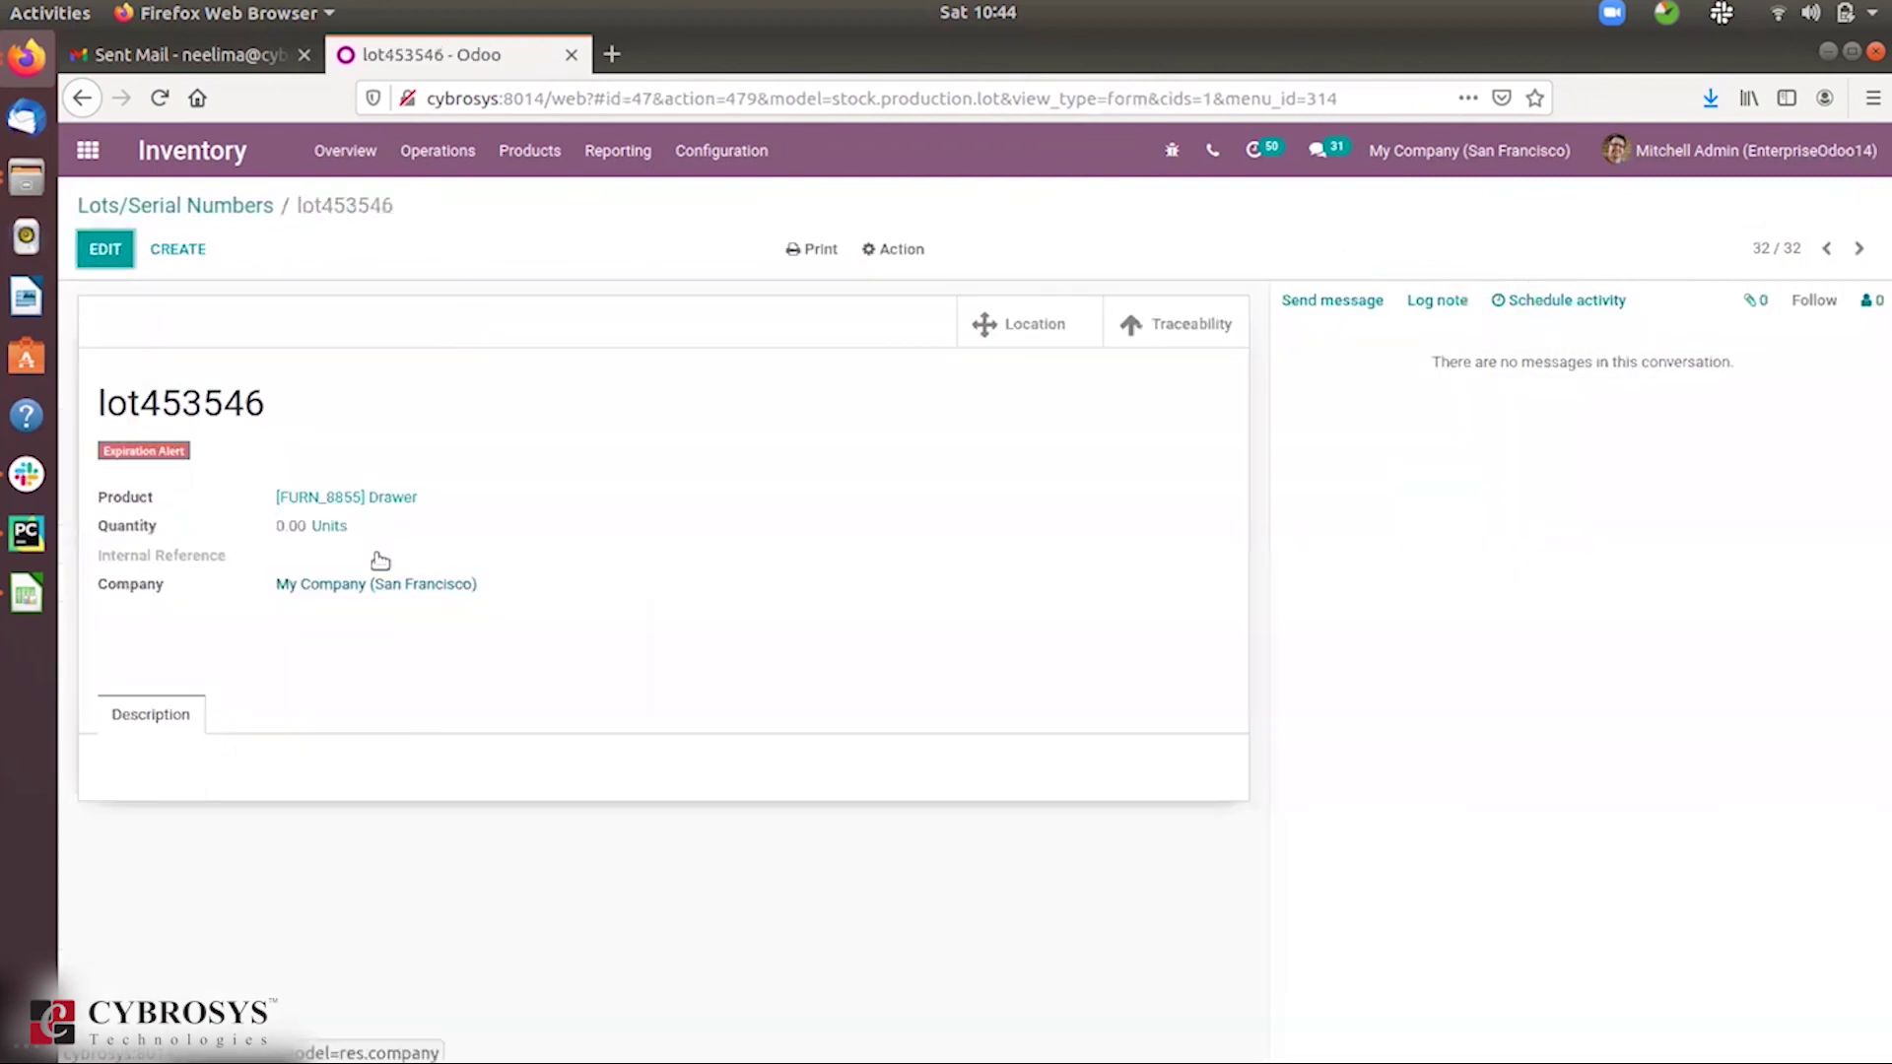
{"action": "left_click", "coordinate": [224, 204]}
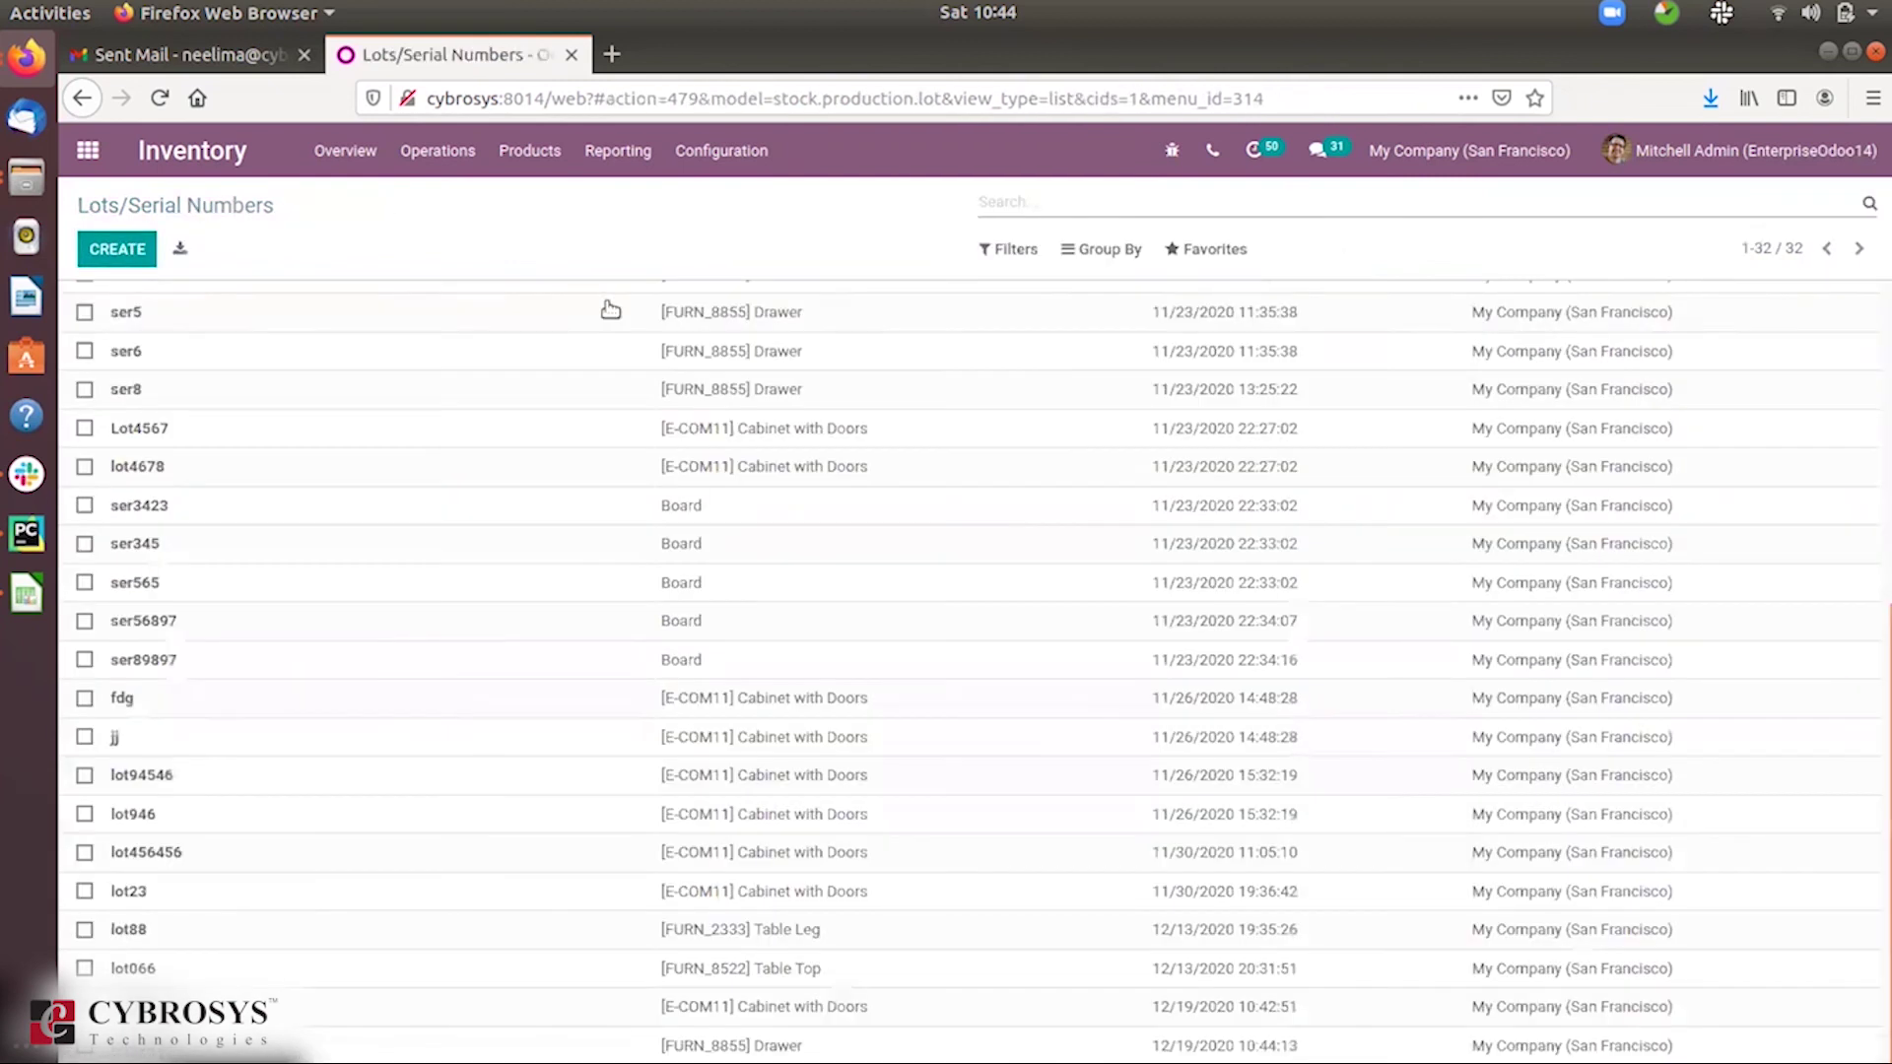
{"action": "left_click", "coordinate": [1199, 249]}
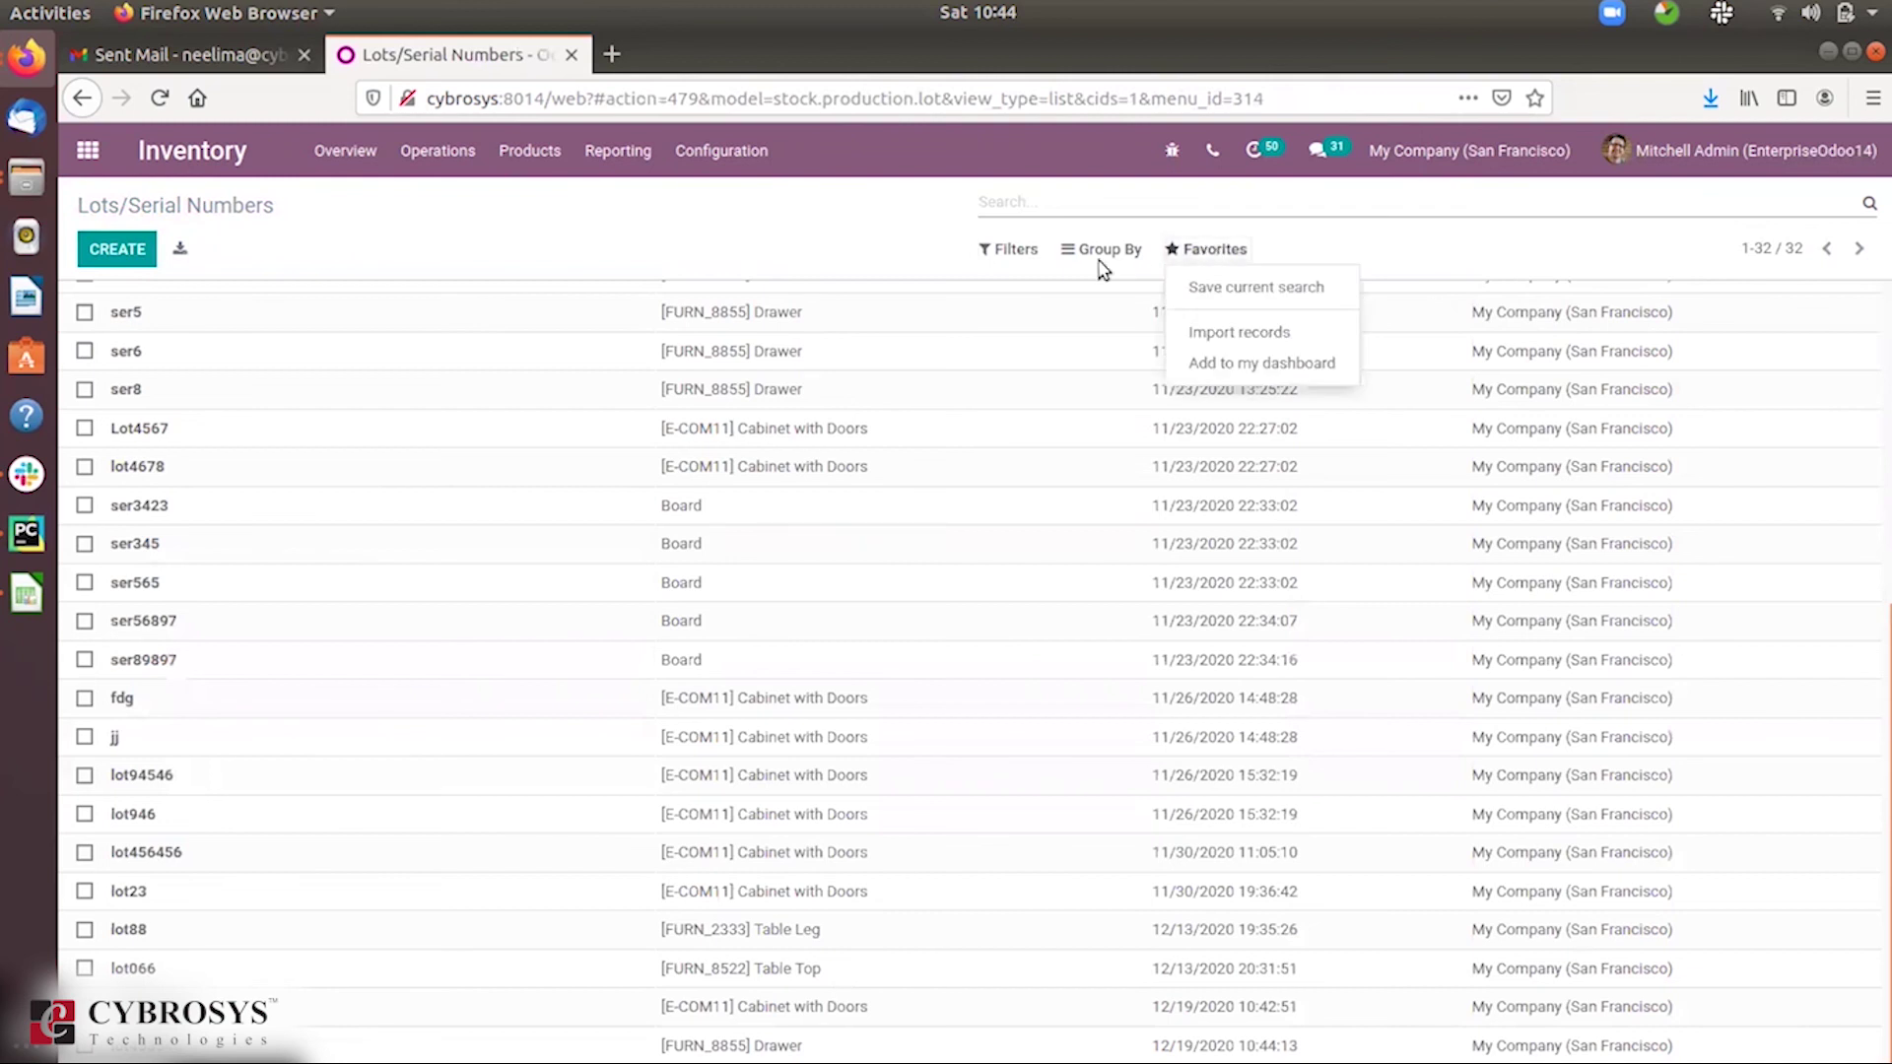
{"action": "left_click", "coordinate": [1281, 333]}
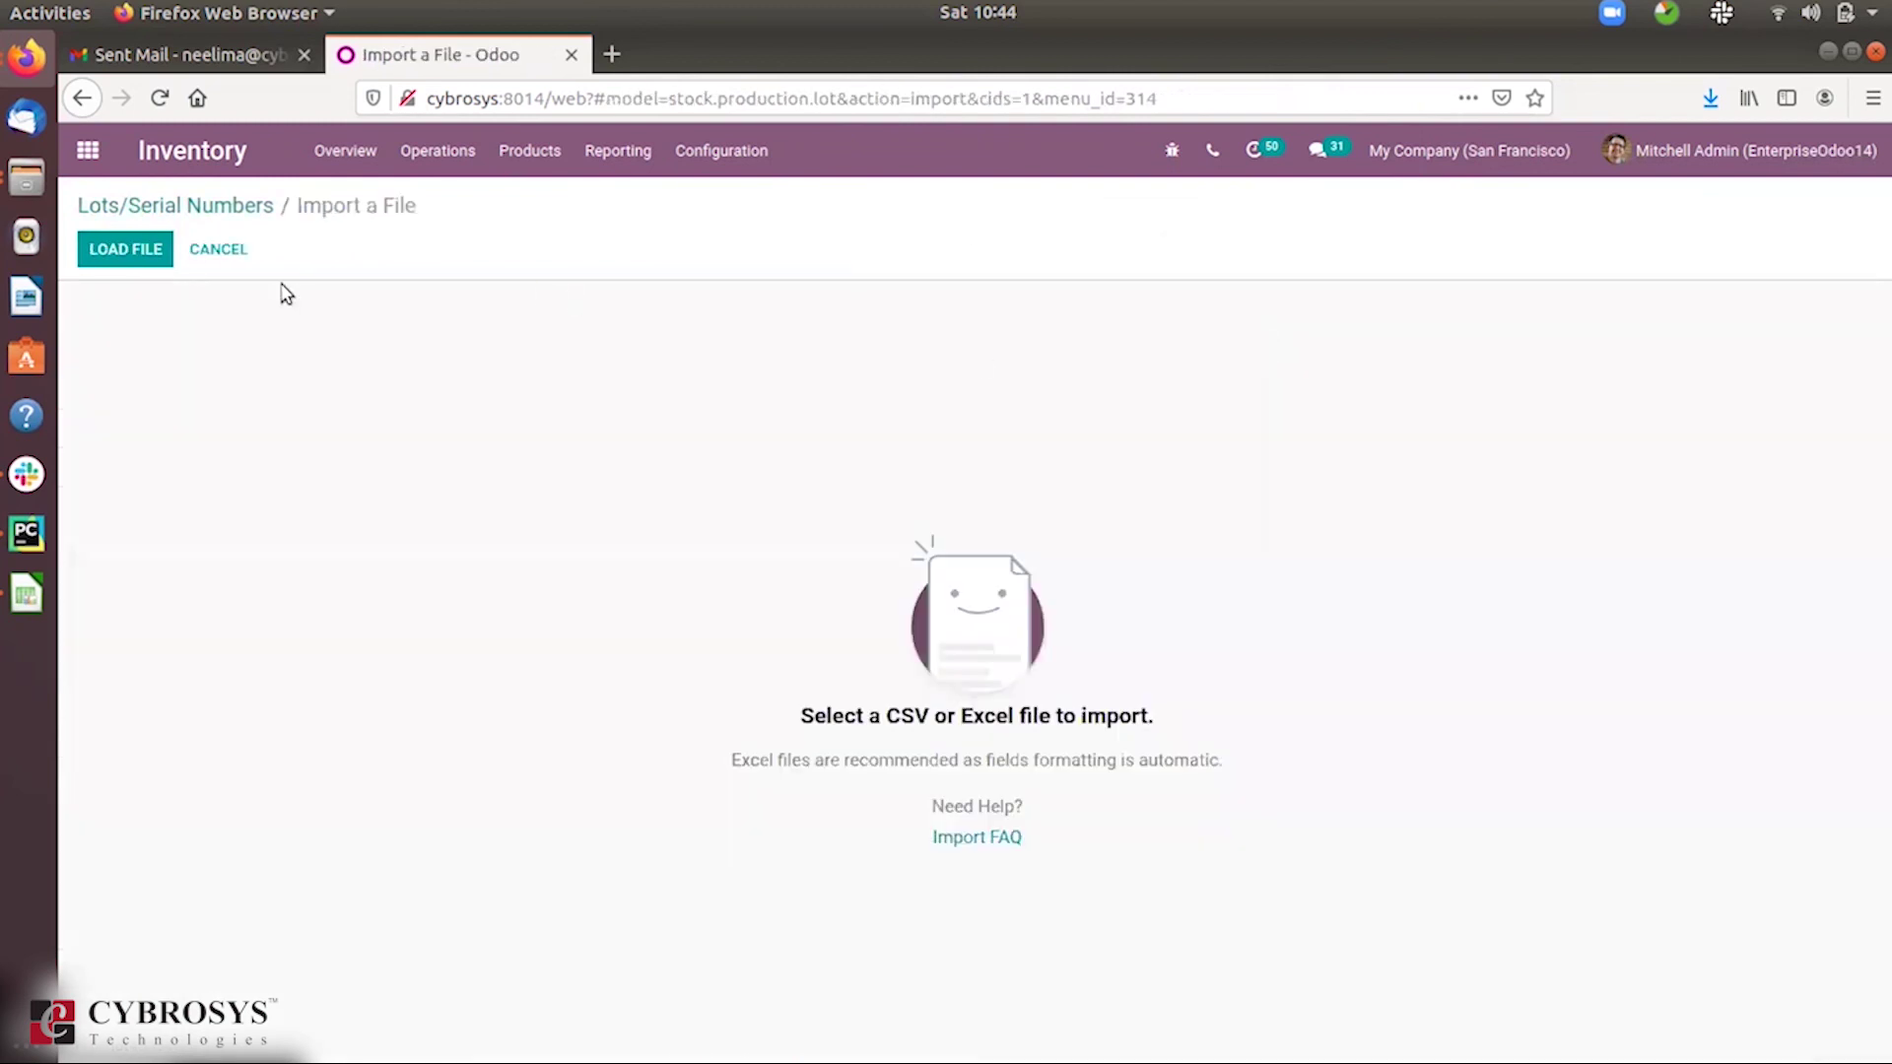
Test stock.production.lot.csv again, read the lot453546 duplicate error, and go back to the lot list.
{"action": "left_click", "coordinate": [158, 249]}
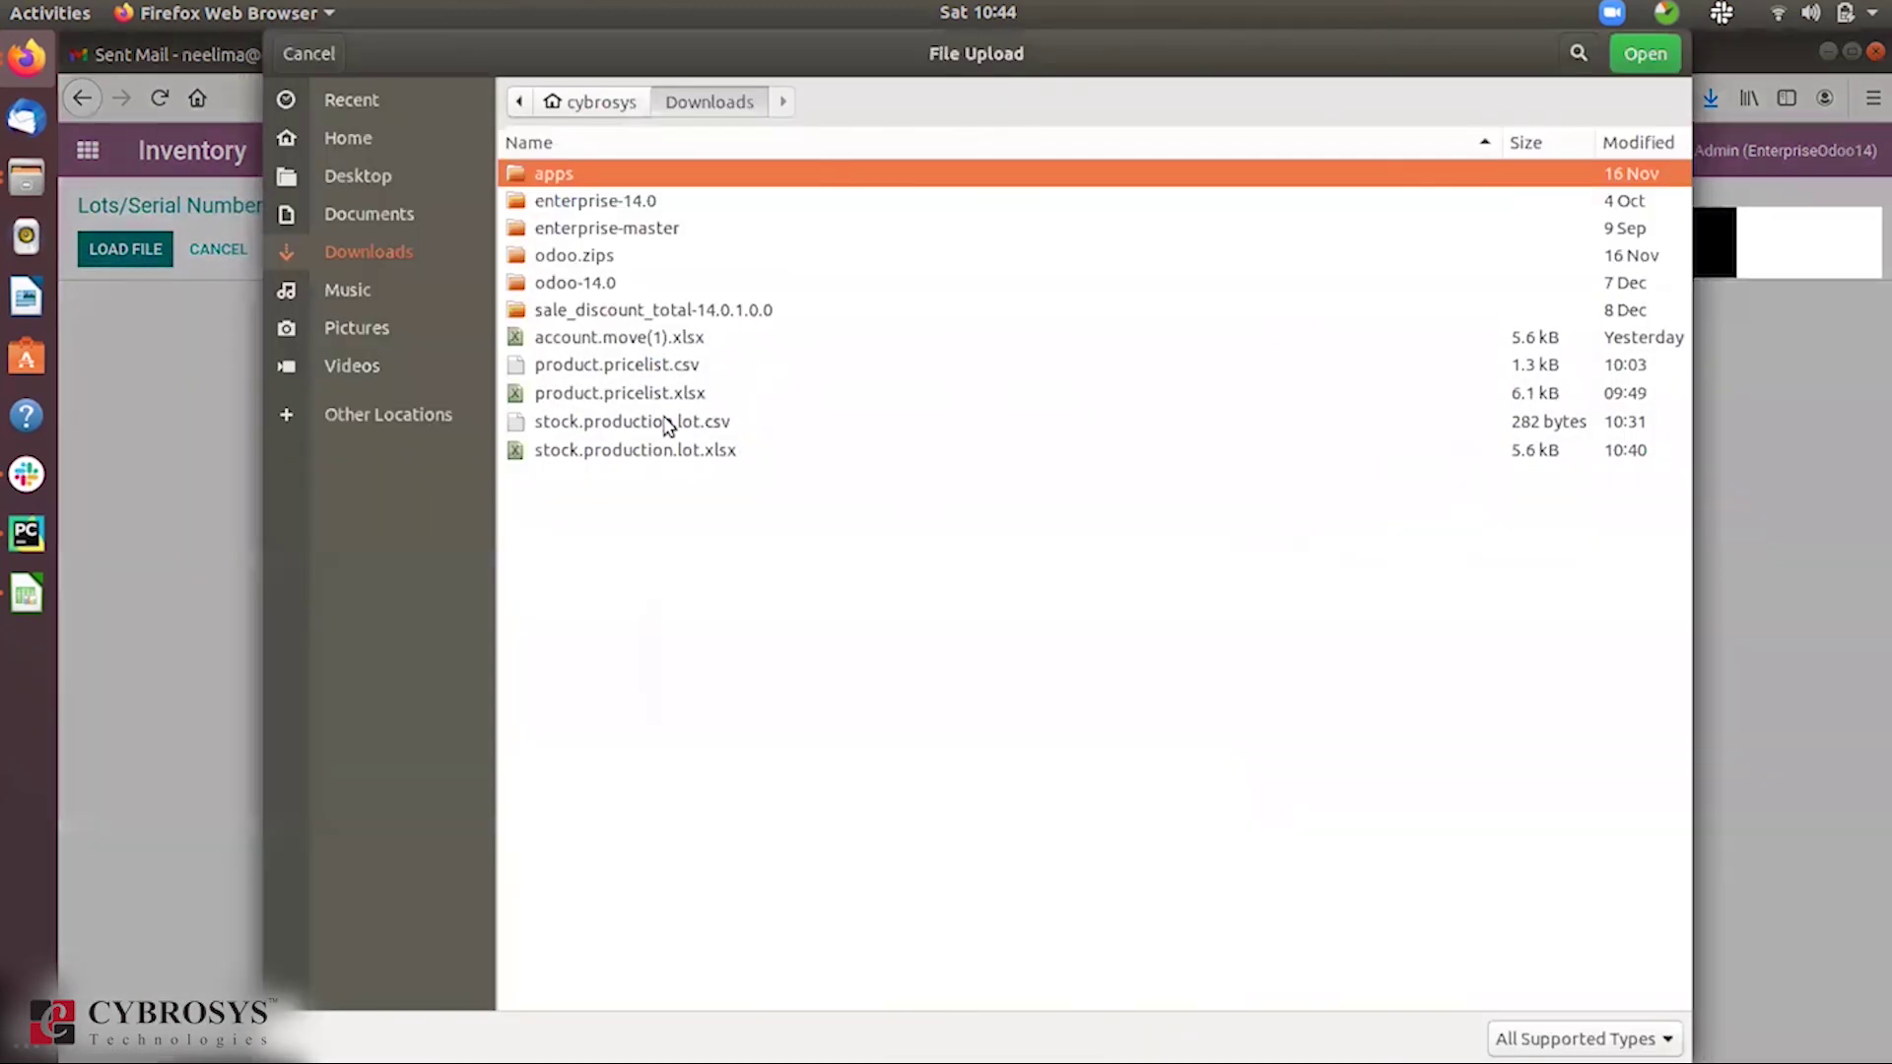
{"action": "left_click", "coordinate": [667, 423]}
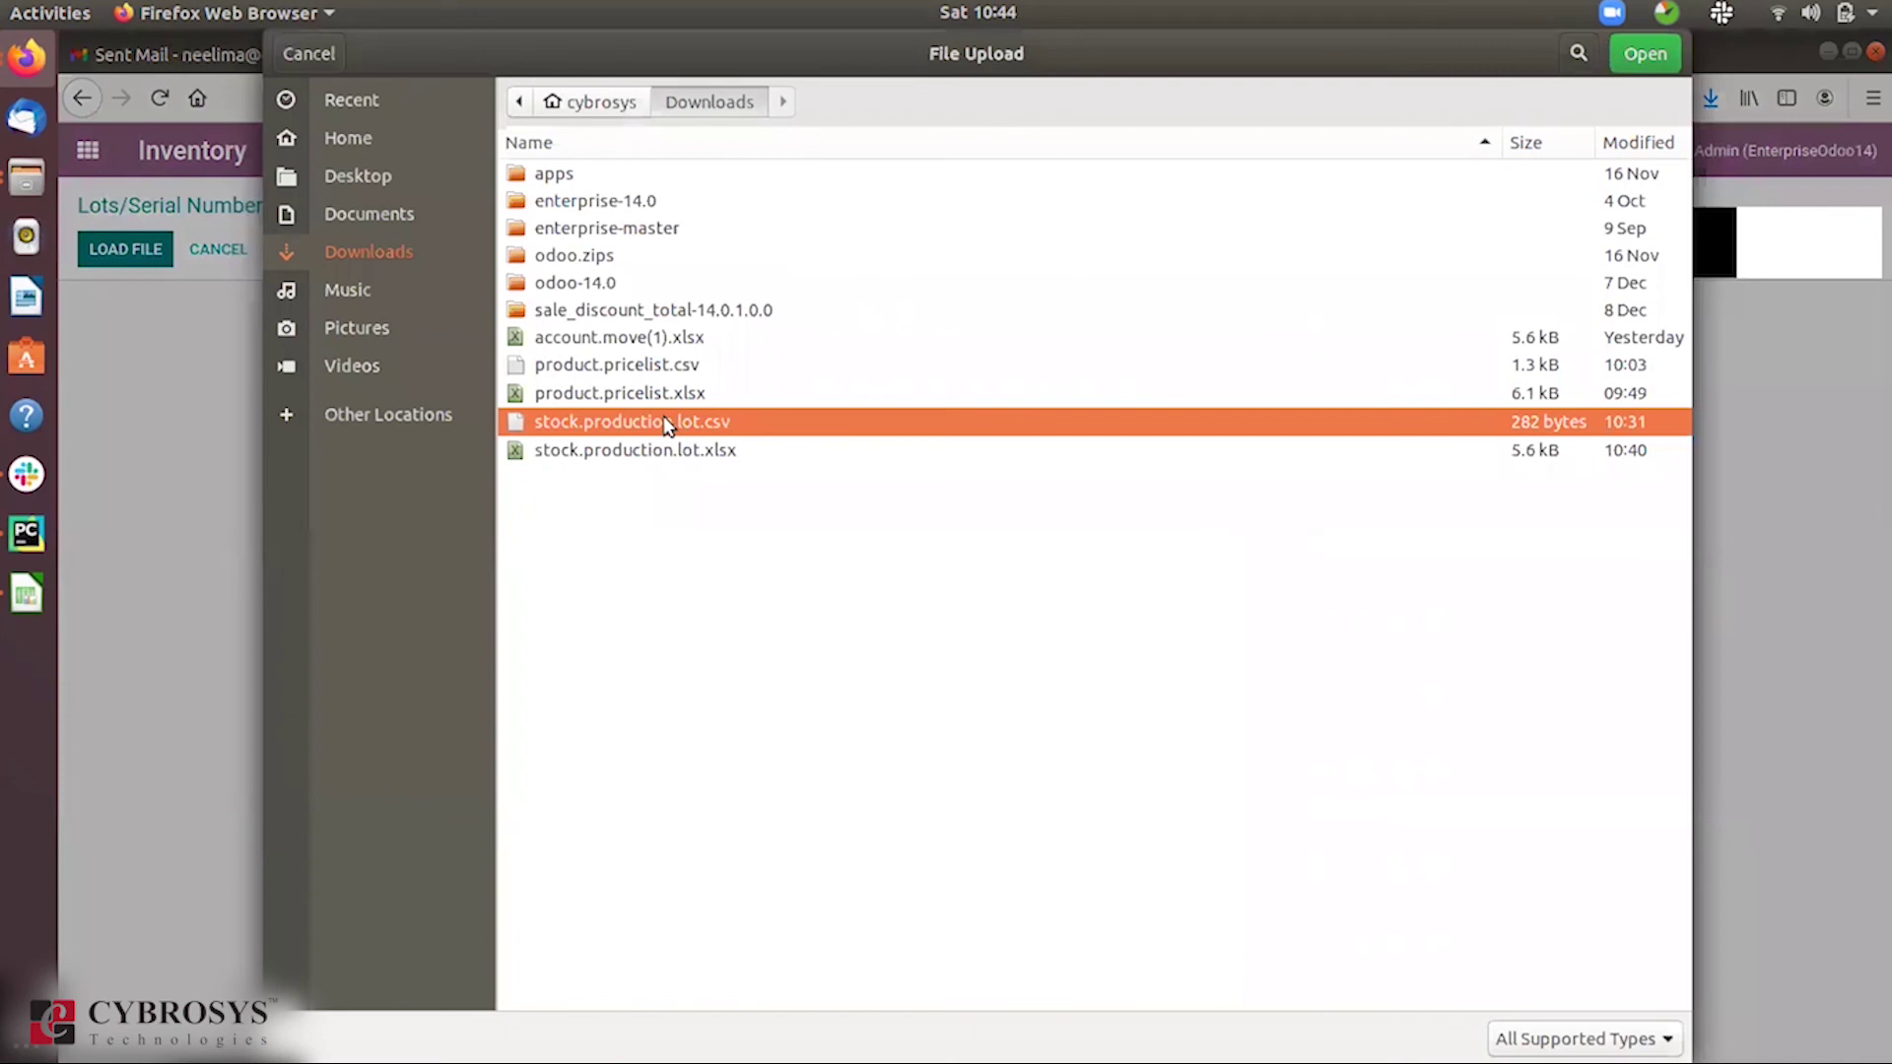
{"action": "left_click", "coordinate": [1657, 71]}
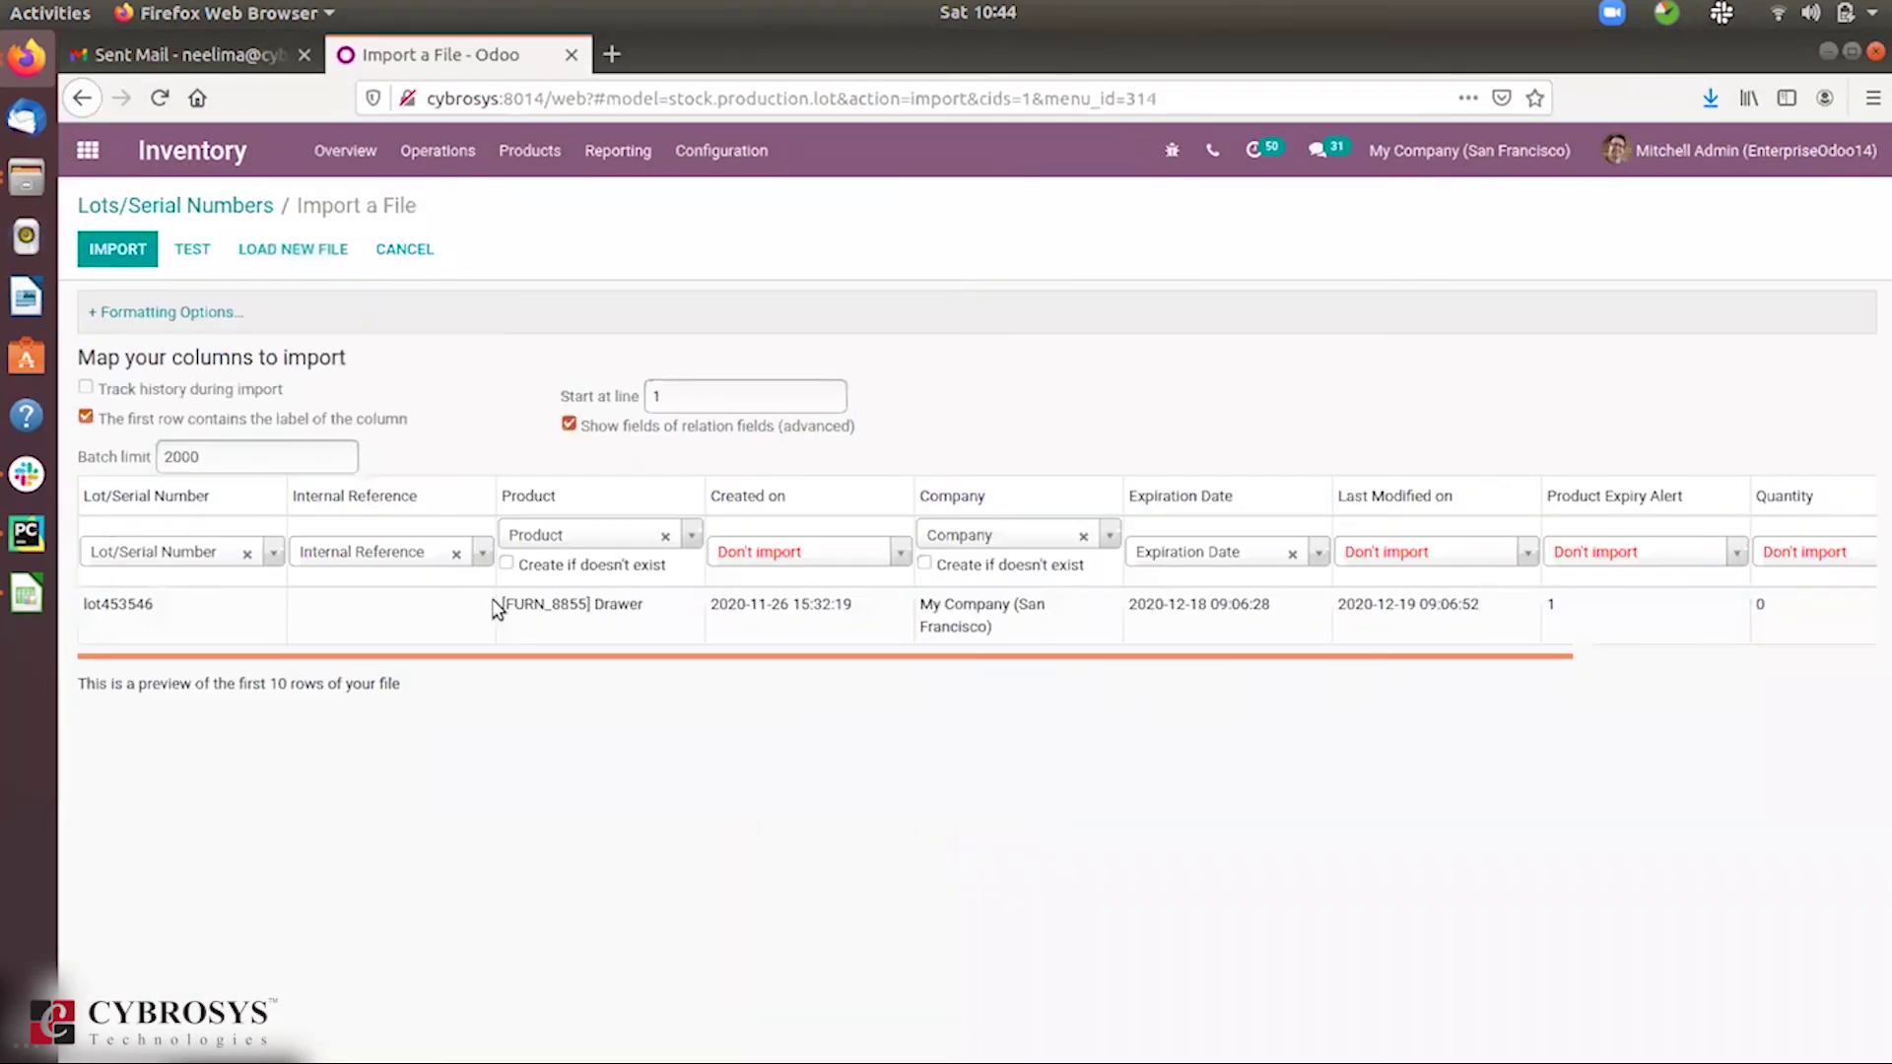
{"action": "left_click", "coordinate": [194, 248]}
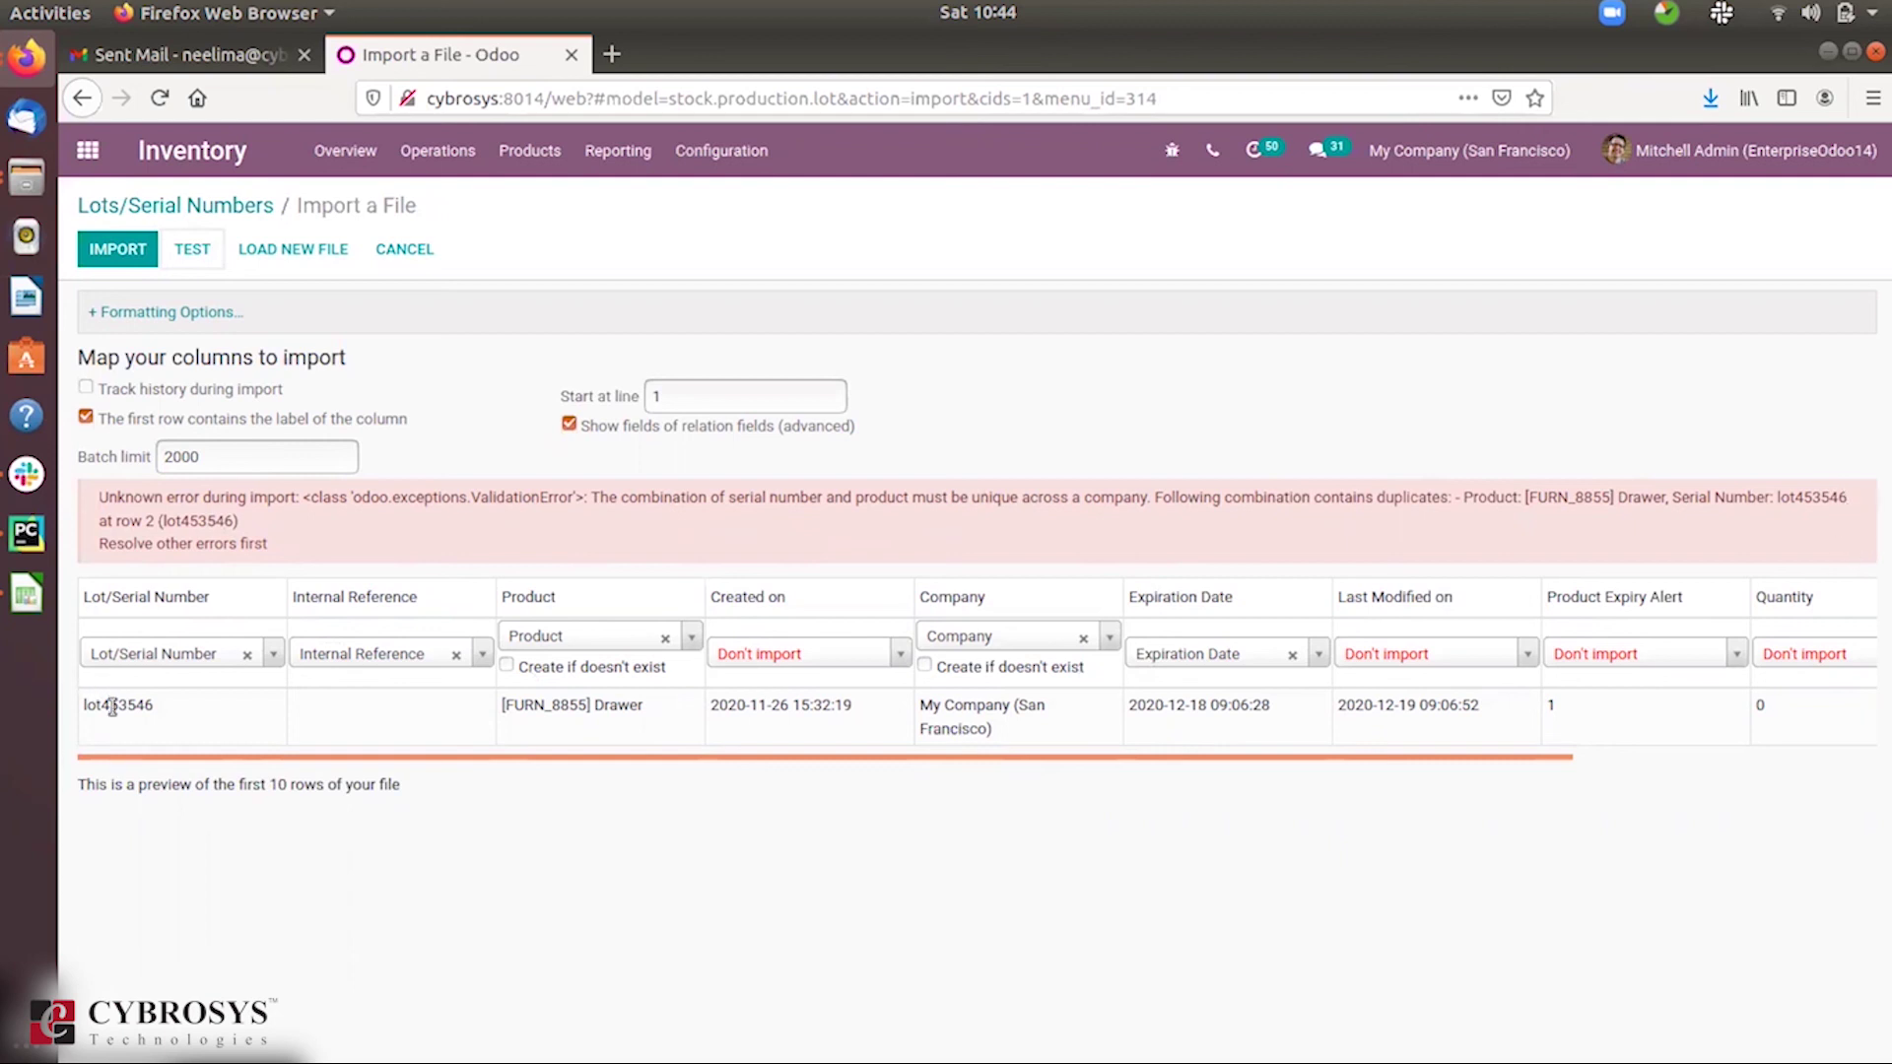
{"action": "left_click_drag", "start_coordinate": [167, 718], "coordinate": [71, 685]}
{"action": "left_click", "coordinate": [200, 208]}
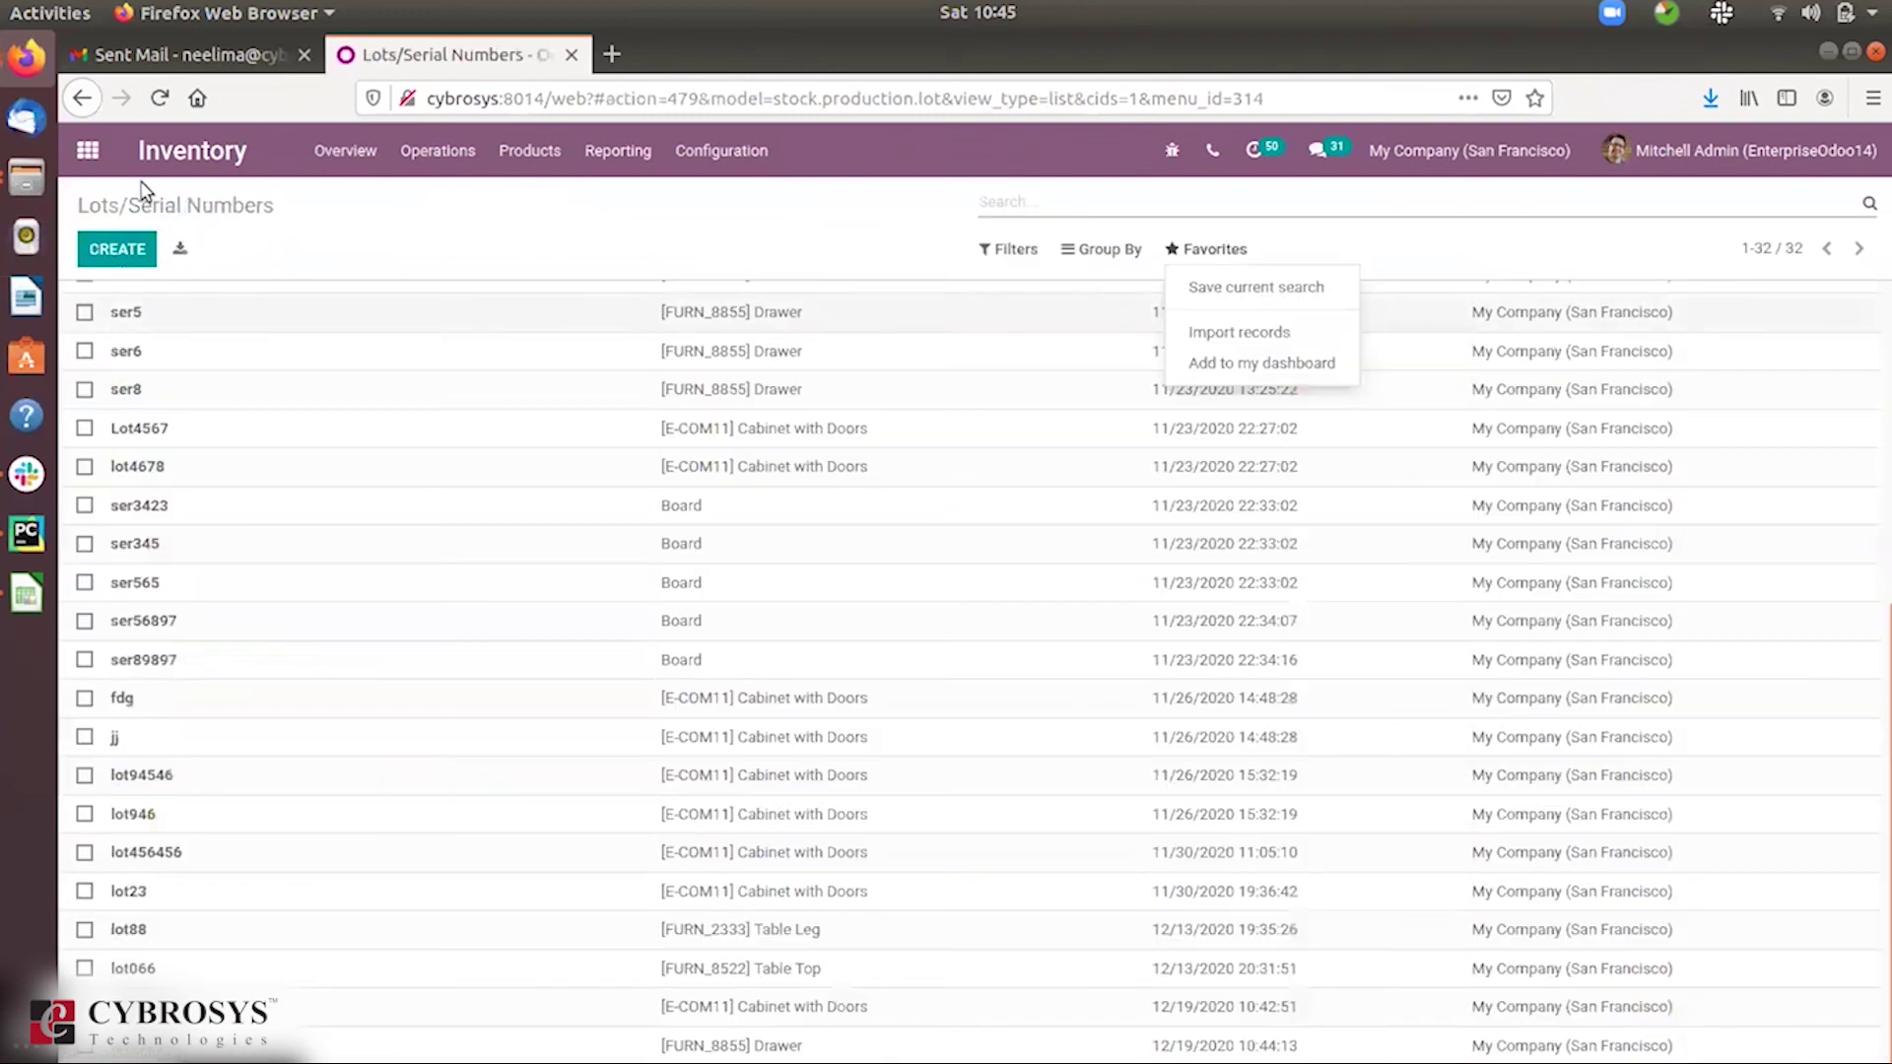